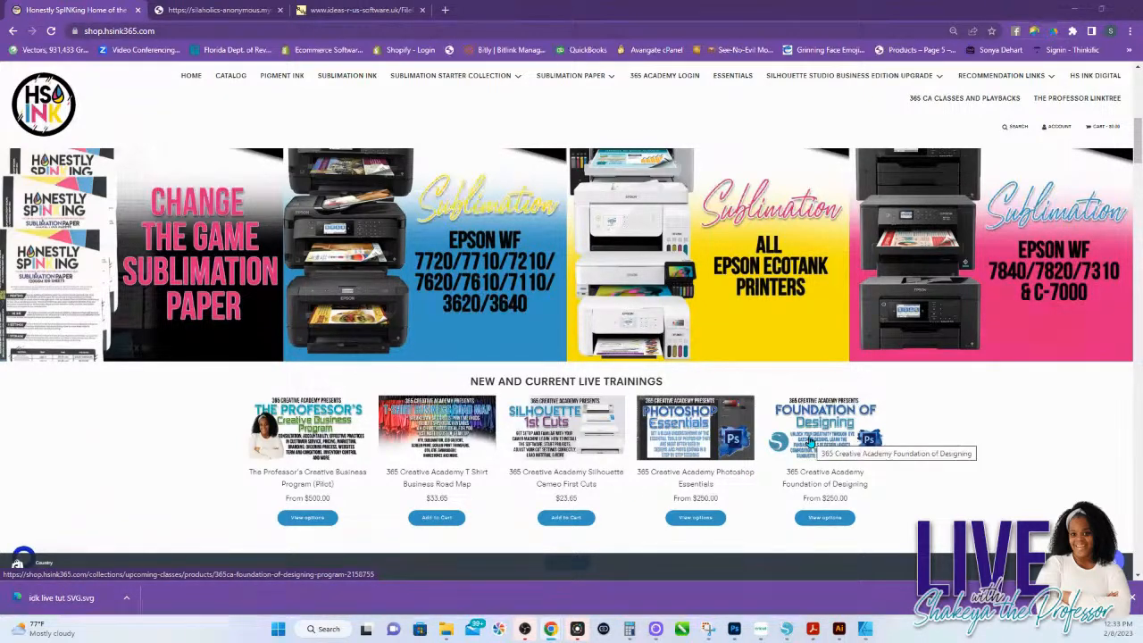
Step: Switch to Photoshop and look through the cloud documents under Your files
{"action": "scroll", "coordinate": [785, 446], "scroll_direction": "down", "scroll_amount": 2}
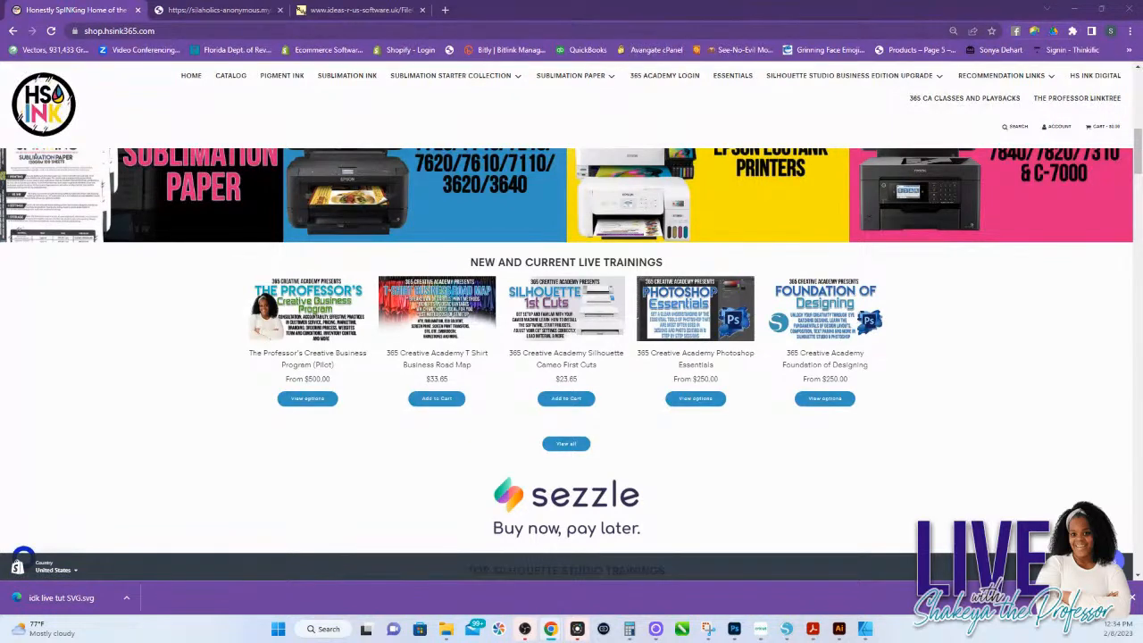
{"action": "left_click", "coordinate": [734, 630]}
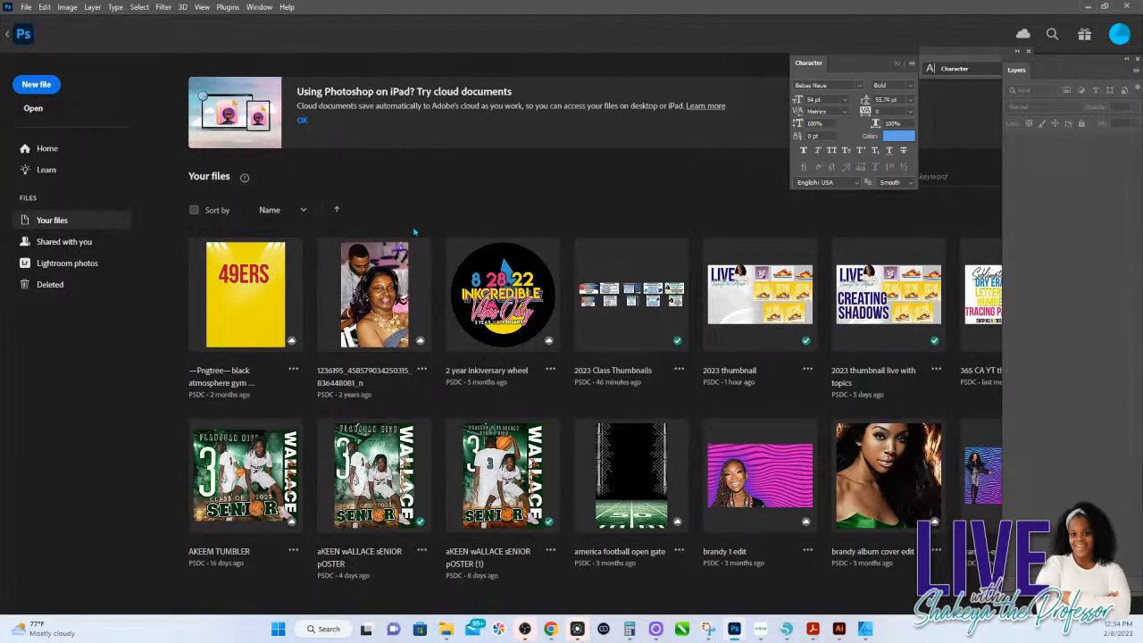
{"action": "scroll", "coordinate": [411, 286], "scroll_direction": "down", "scroll_amount": 5}
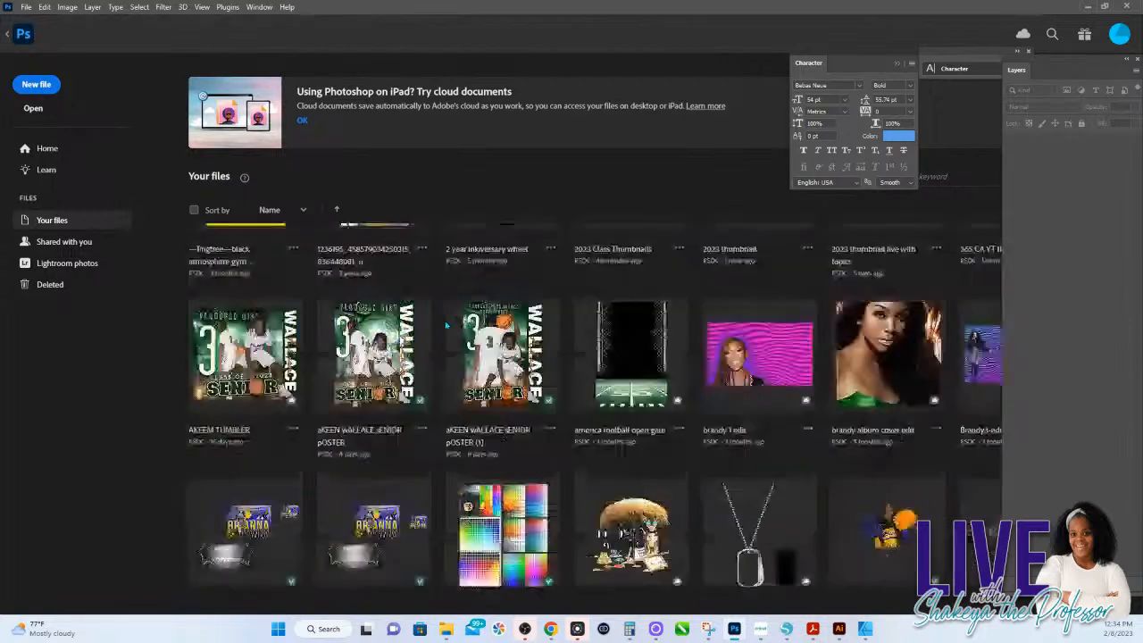
{"action": "scroll", "coordinate": [408, 344], "scroll_direction": "down", "scroll_amount": 6}
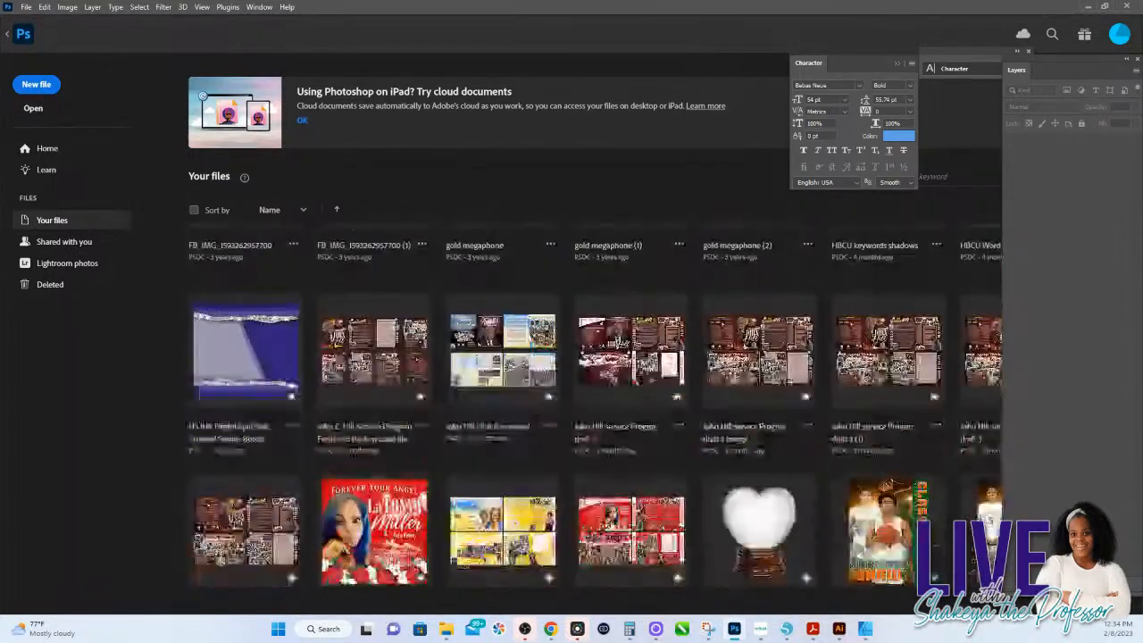
{"action": "scroll", "coordinate": [537, 442], "scroll_direction": "down", "scroll_amount": 9}
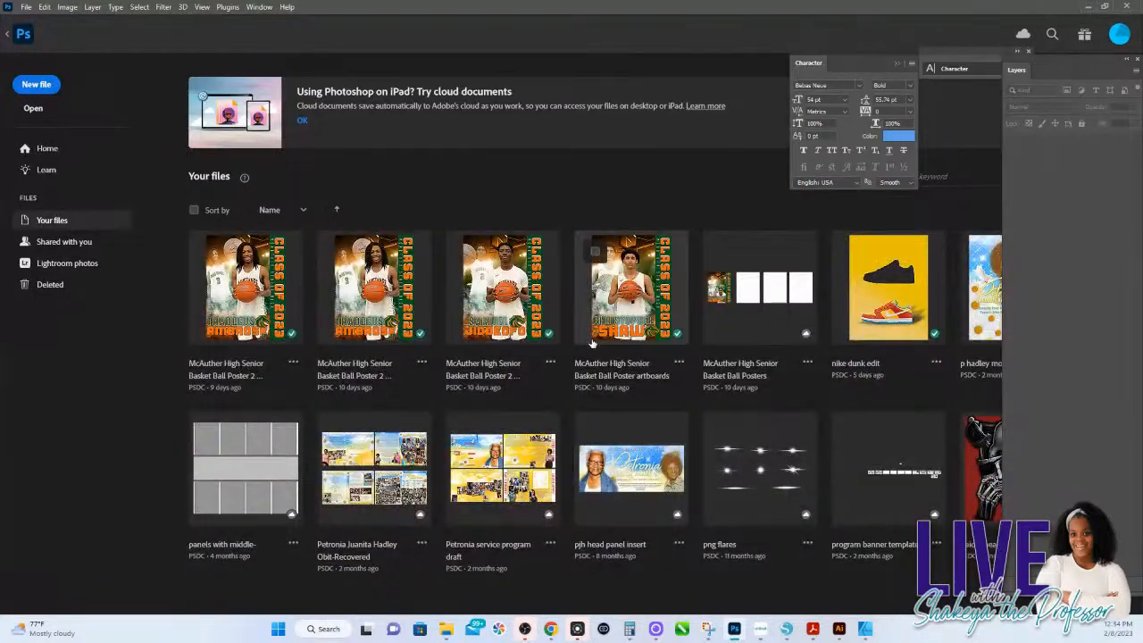
{"action": "scroll", "coordinate": [597, 352], "scroll_direction": "down", "scroll_amount": 6}
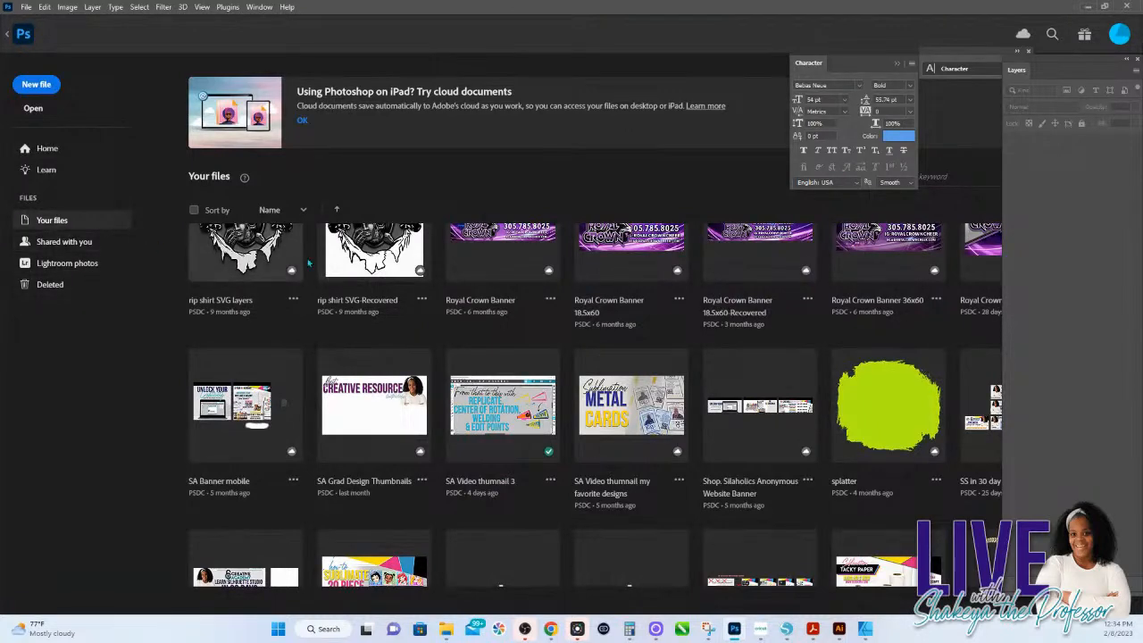
{"action": "scroll", "coordinate": [474, 308], "scroll_direction": "down", "scroll_amount": 3}
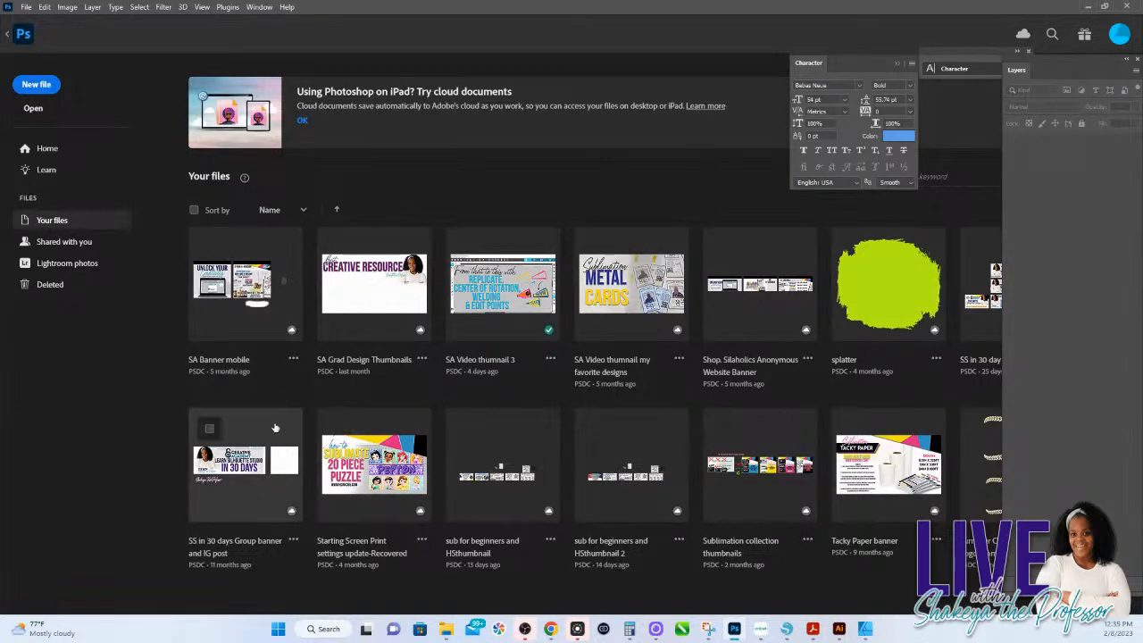
{"action": "scroll", "coordinate": [275, 428], "scroll_direction": "down", "scroll_amount": 3}
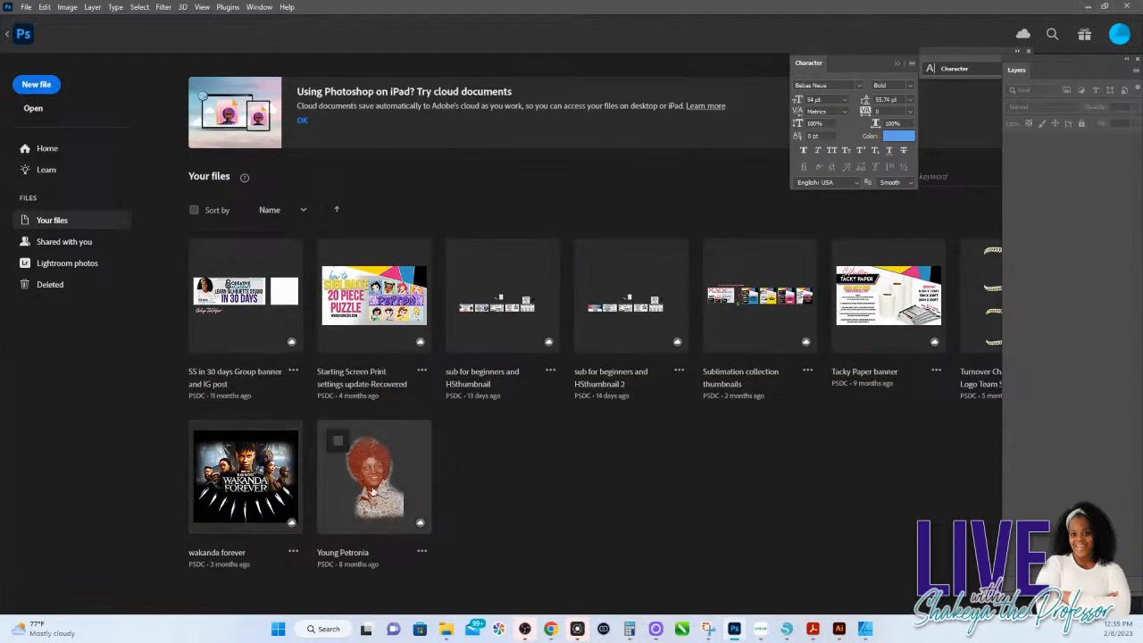
{"action": "scroll", "coordinate": [416, 489], "scroll_direction": "up", "scroll_amount": 3}
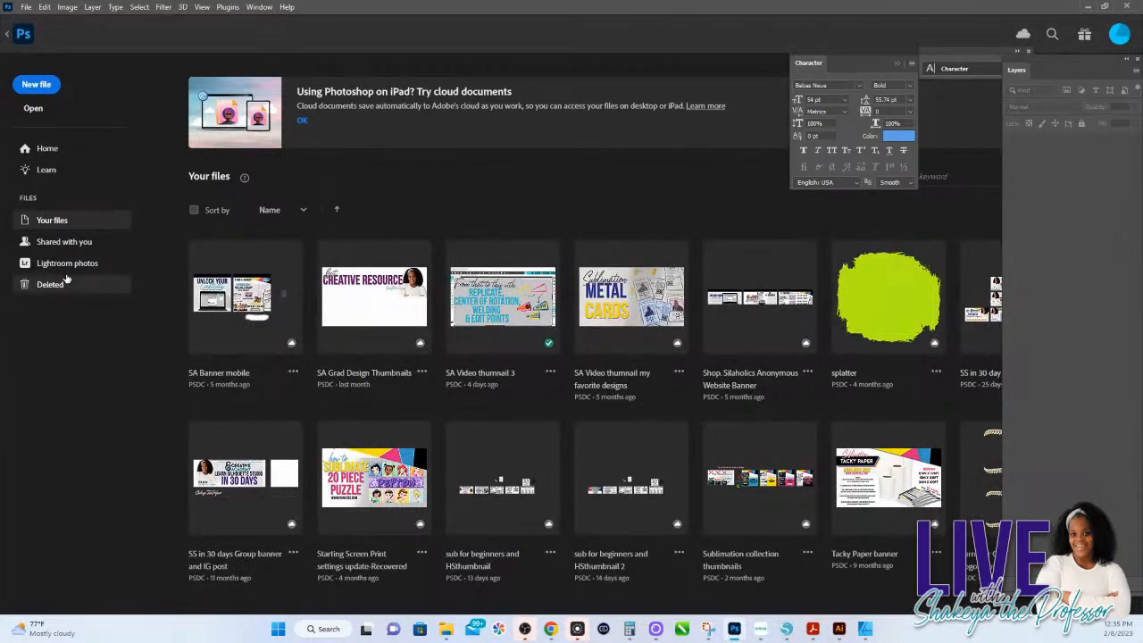
Step: Start opening a file from the computer and look through the files and folders on the eliteekreations (E:) drive
{"action": "left_click", "coordinate": [42, 117]}
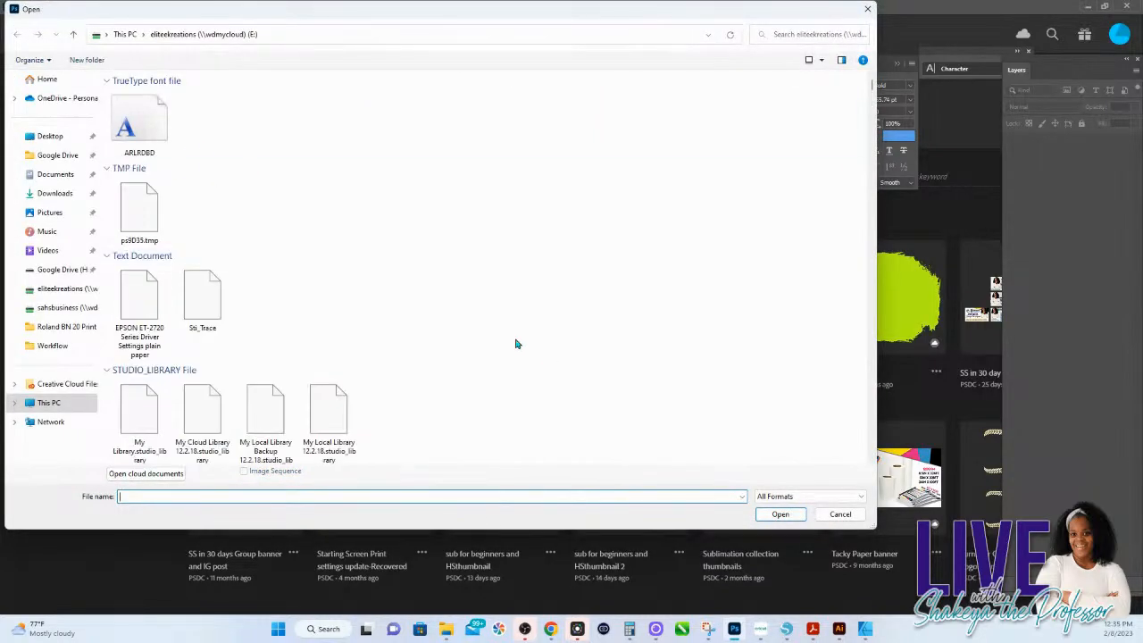
{"action": "scroll", "coordinate": [344, 277], "scroll_direction": "down", "scroll_amount": 10}
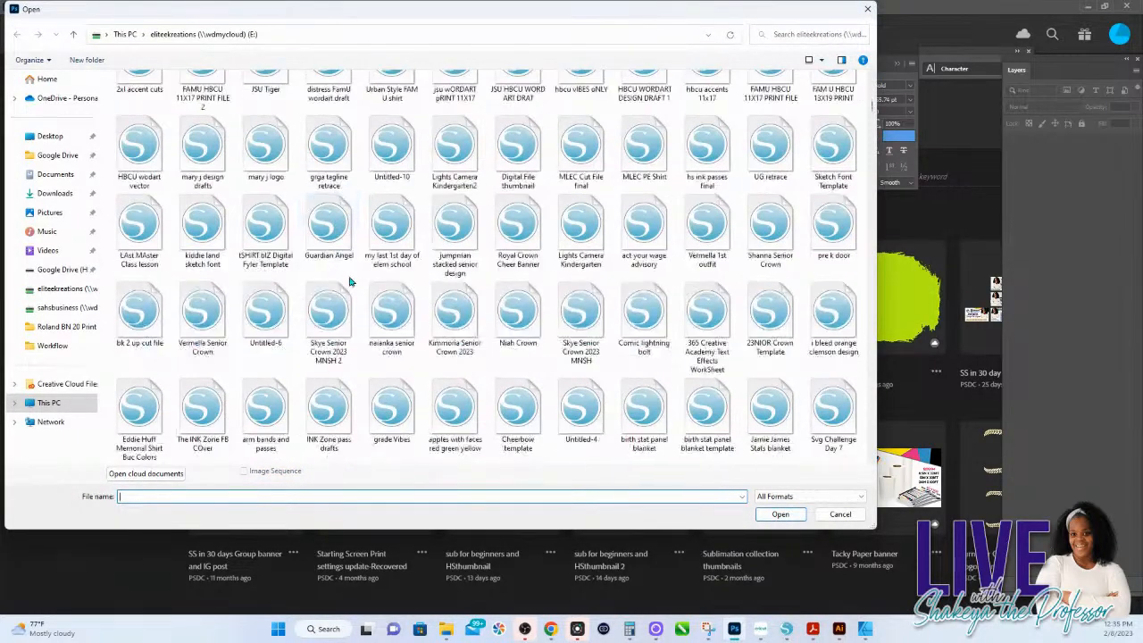
{"action": "scroll", "coordinate": [362, 284], "scroll_direction": "down", "scroll_amount": 10}
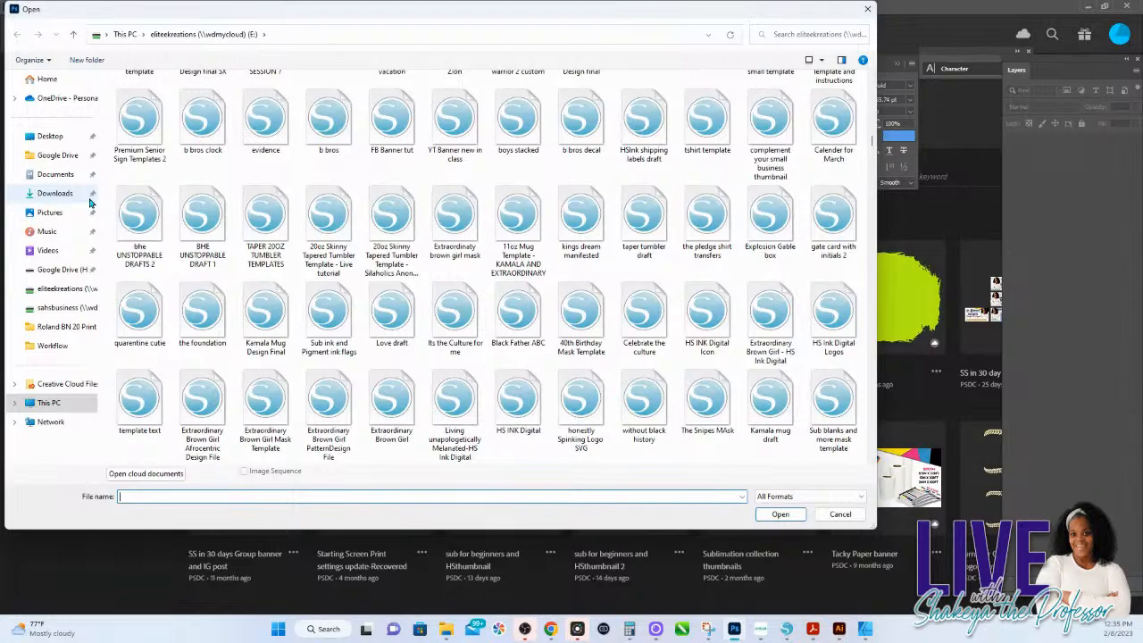
{"action": "scroll", "coordinate": [329, 279], "scroll_direction": "down", "scroll_amount": 10}
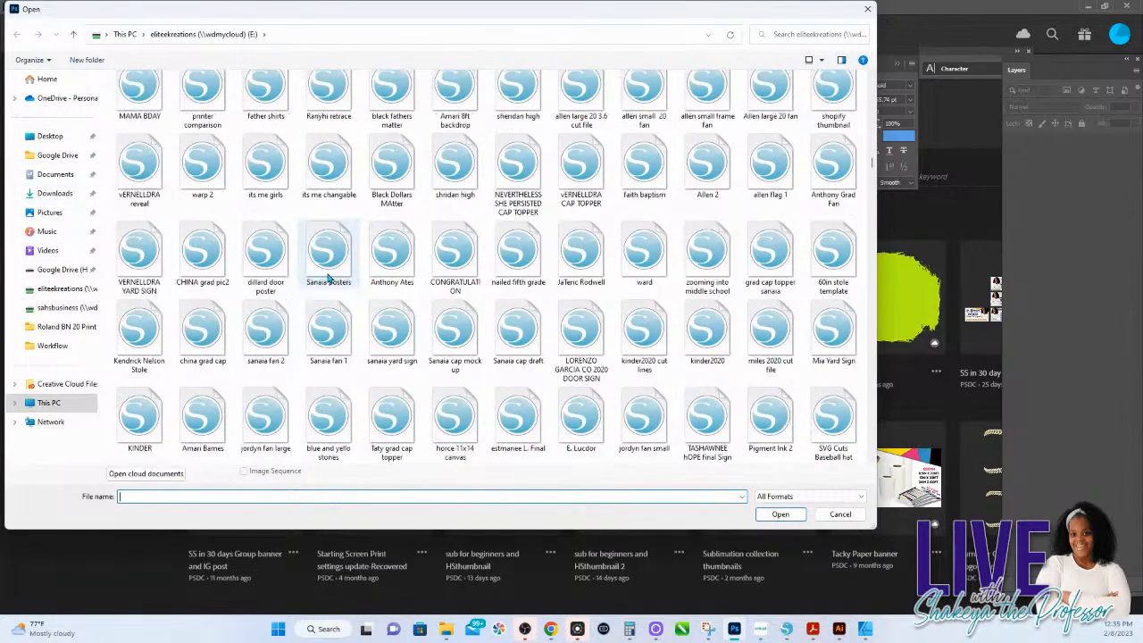
{"action": "scroll", "coordinate": [371, 306], "scroll_direction": "down", "scroll_amount": 10}
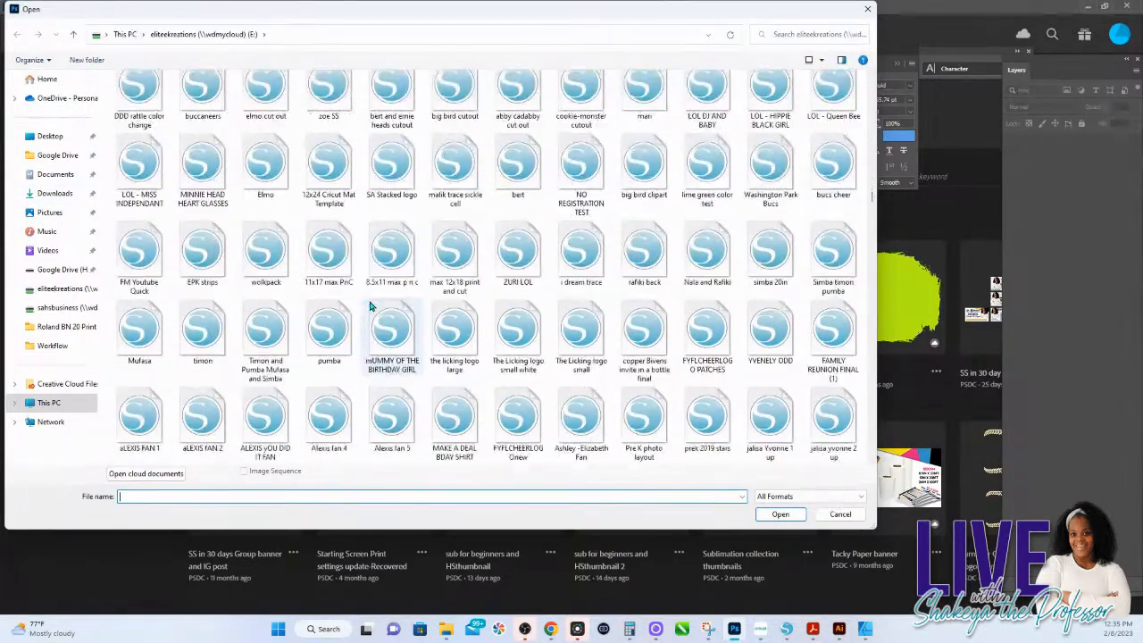
{"action": "scroll", "coordinate": [371, 307], "scroll_direction": "down", "scroll_amount": 5}
{"action": "scroll", "coordinate": [371, 306], "scroll_direction": "down", "scroll_amount": 5}
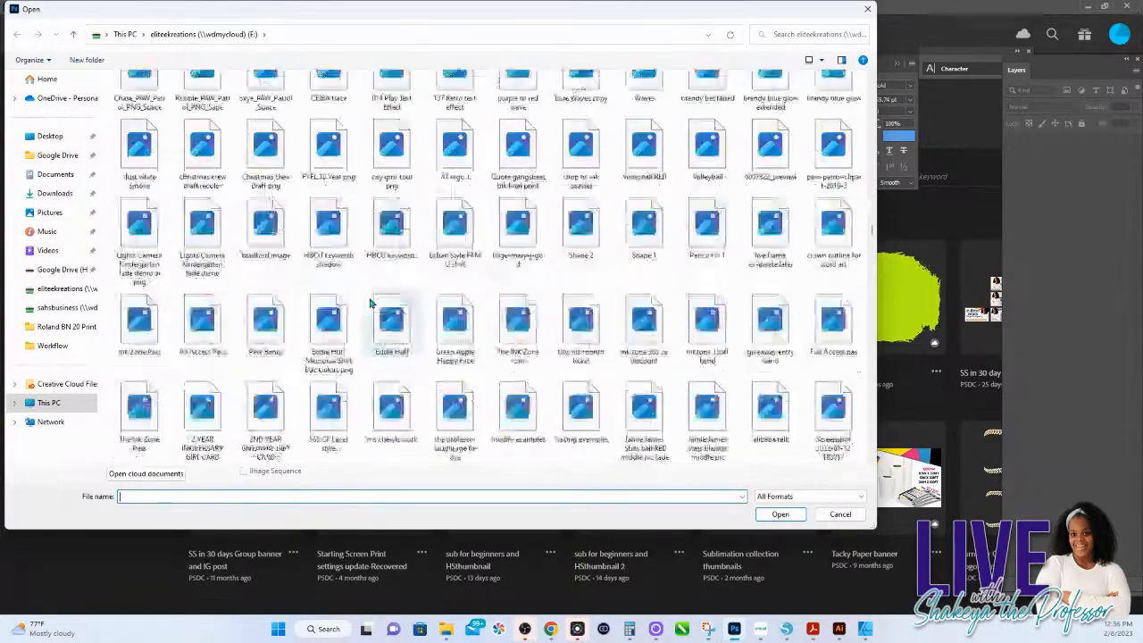
{"action": "scroll", "coordinate": [371, 307], "scroll_direction": "down", "scroll_amount": 5}
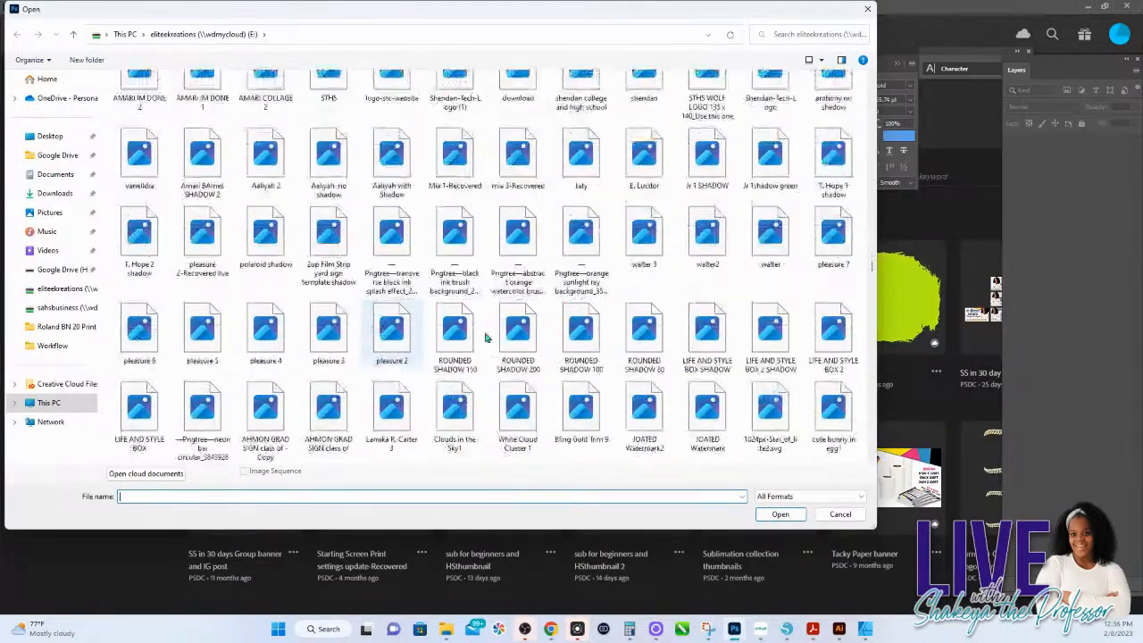
{"action": "scroll", "coordinate": [487, 338], "scroll_direction": "down", "scroll_amount": 5}
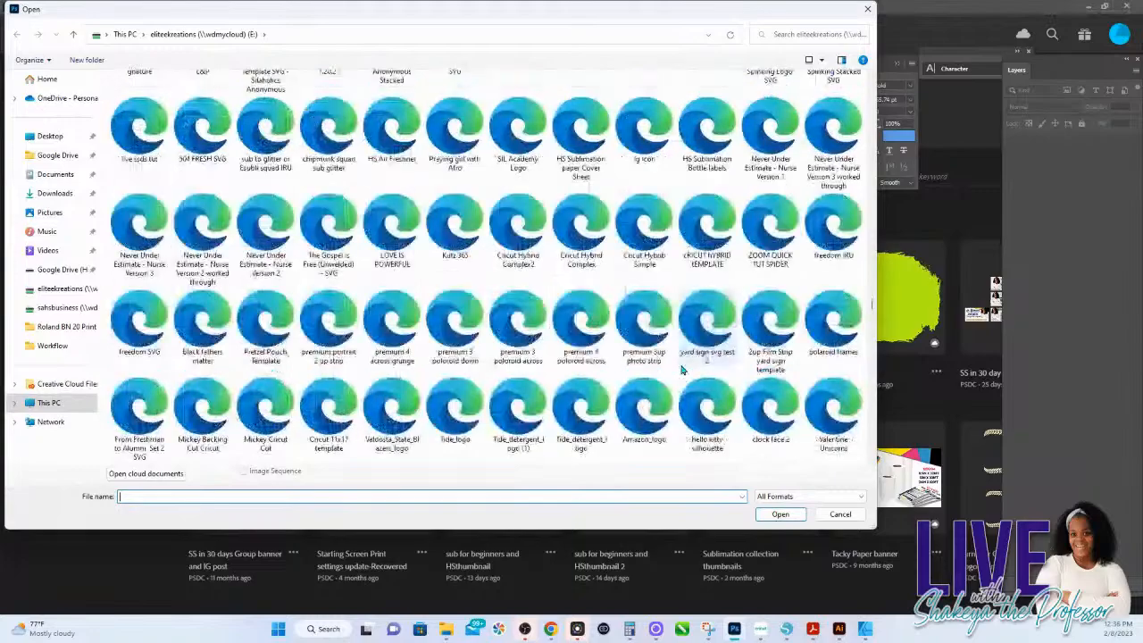
{"action": "scroll", "coordinate": [682, 368], "scroll_direction": "down", "scroll_amount": 5}
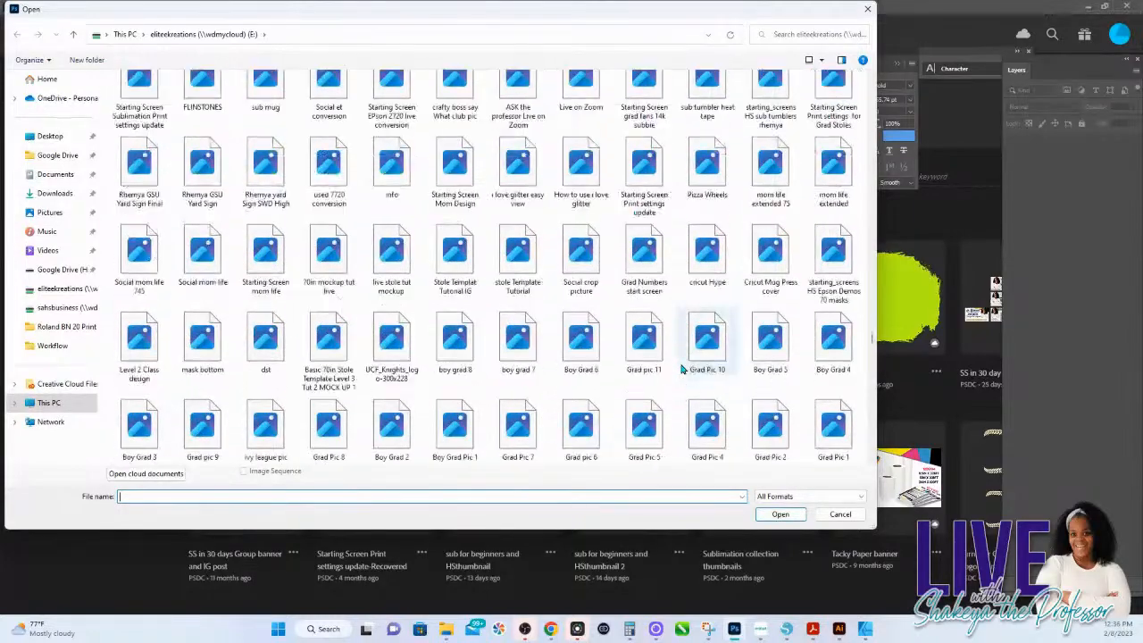
{"action": "scroll", "coordinate": [715, 376], "scroll_direction": "down", "scroll_amount": 15}
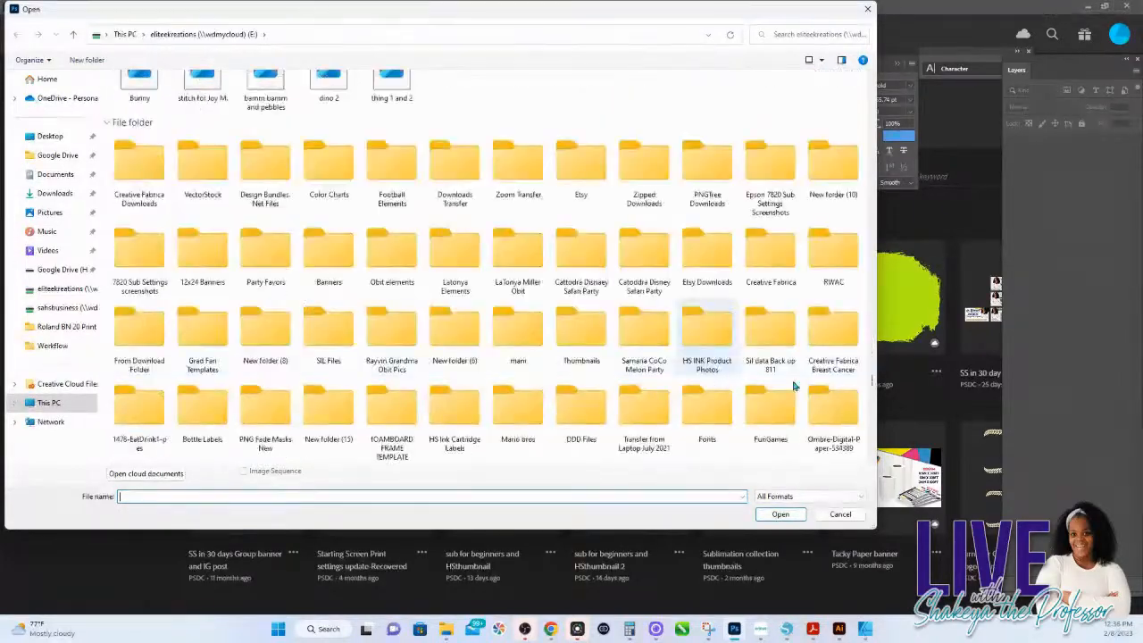
{"action": "left_click_drag", "start_coordinate": [873, 402], "coordinate": [872, 426]}
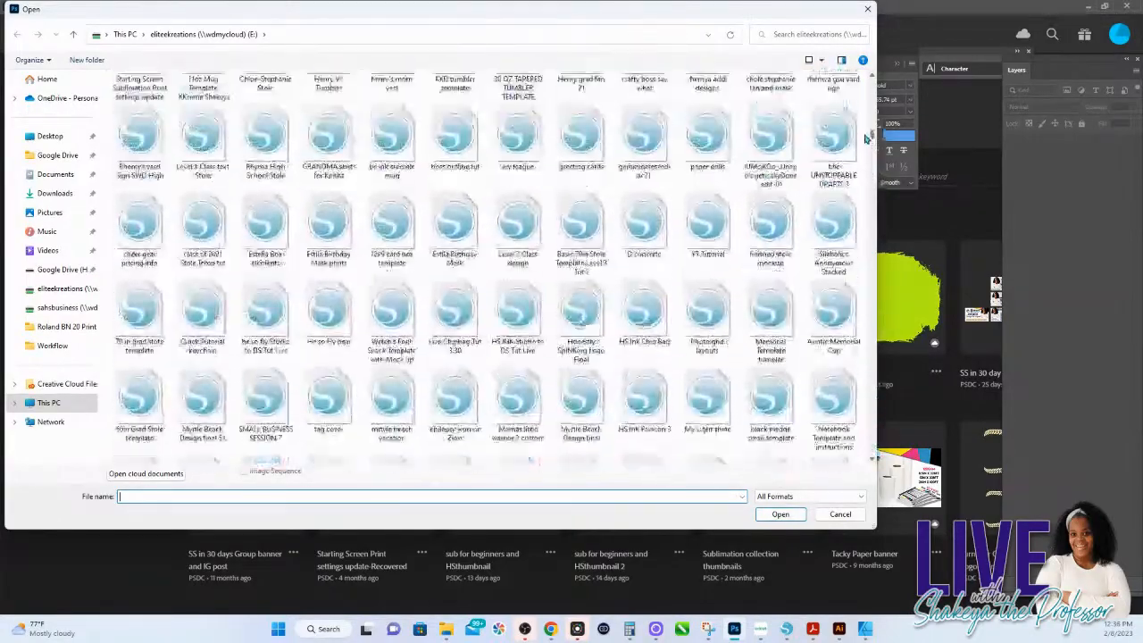
{"action": "left_click_drag", "start_coordinate": [869, 125], "coordinate": [872, 92]}
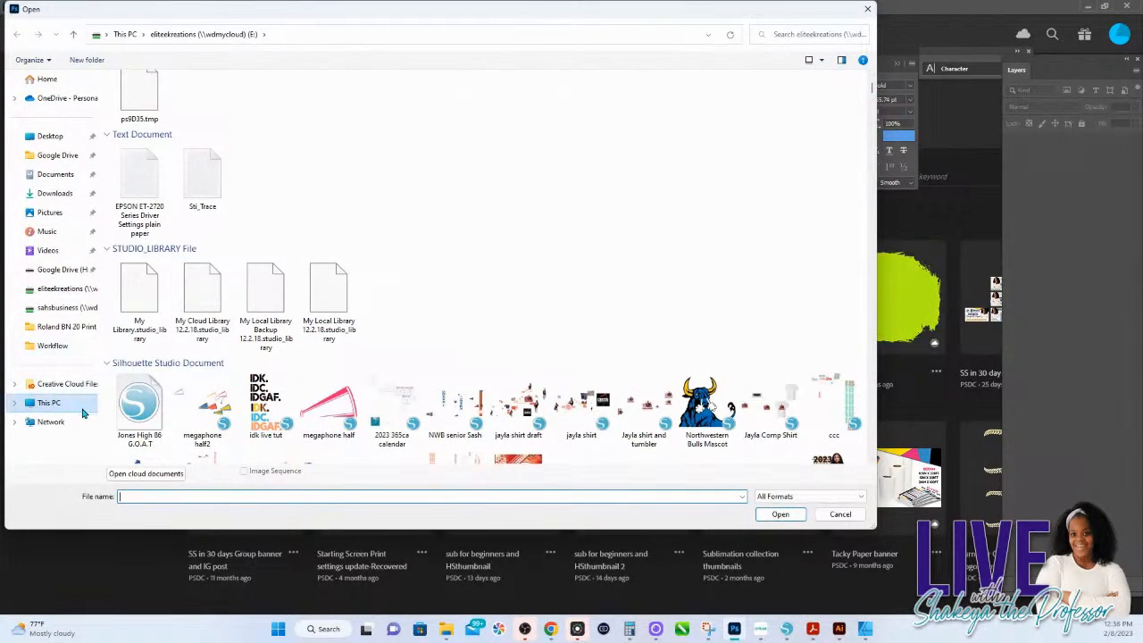
Step: Look through the PDF and PSD files on the sahsbusiness (B:) drive, then close the file browser without opening anything
{"action": "left_click", "coordinate": [77, 307]}
{"action": "scroll", "coordinate": [875, 130], "scroll_direction": "down", "scroll_amount": 5}
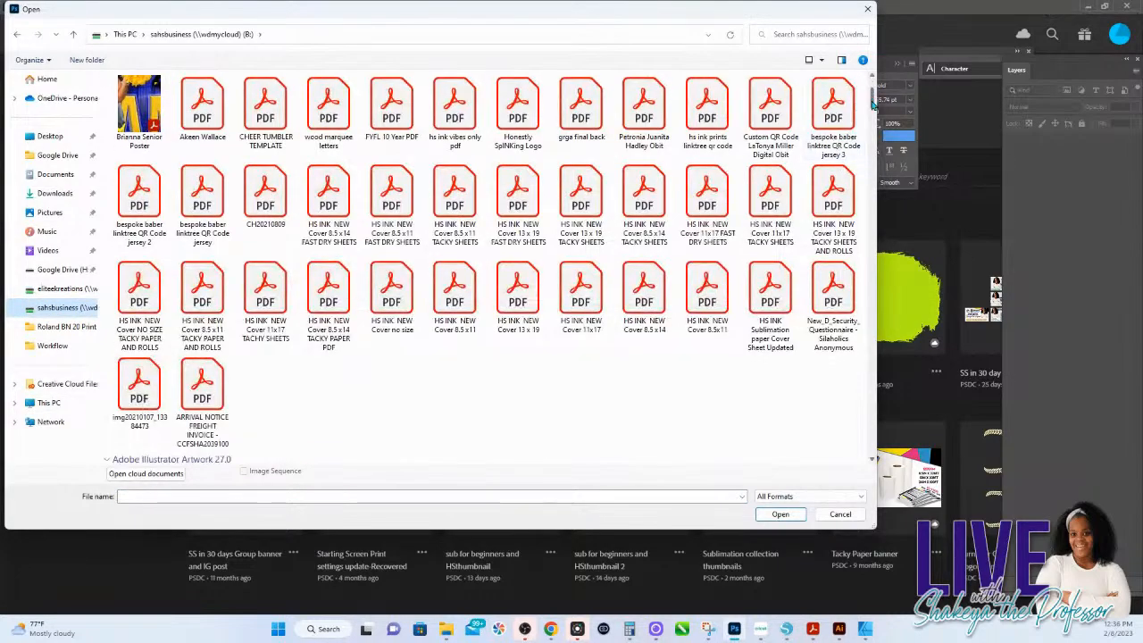
{"action": "scroll", "coordinate": [875, 130], "scroll_direction": "up", "scroll_amount": 1}
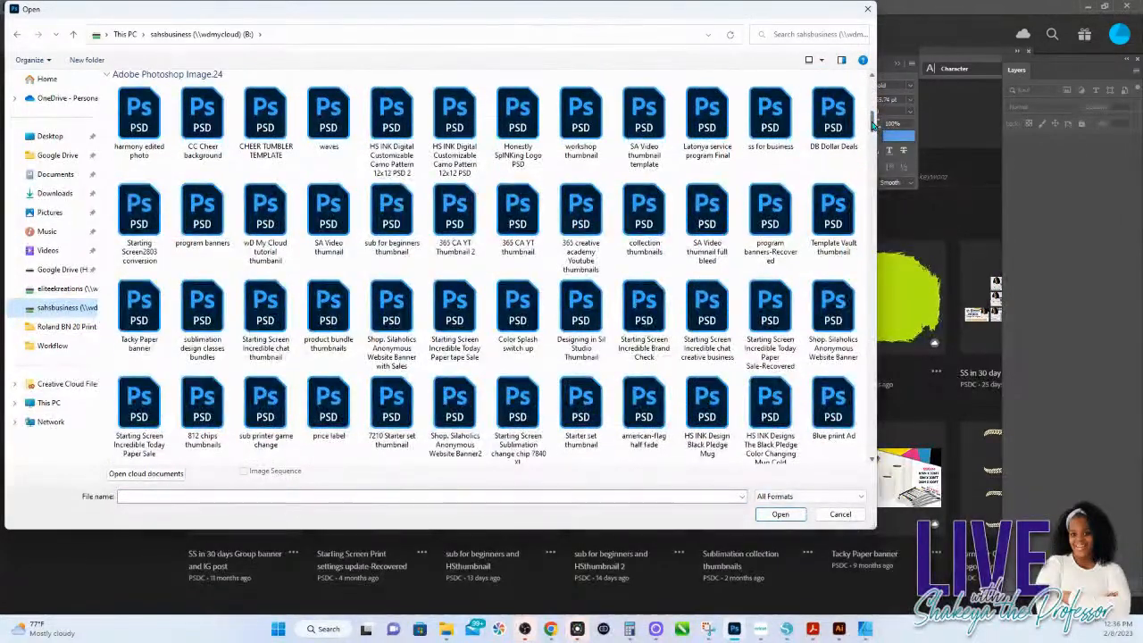
{"action": "scroll", "coordinate": [875, 130], "scroll_direction": "down", "scroll_amount": 3}
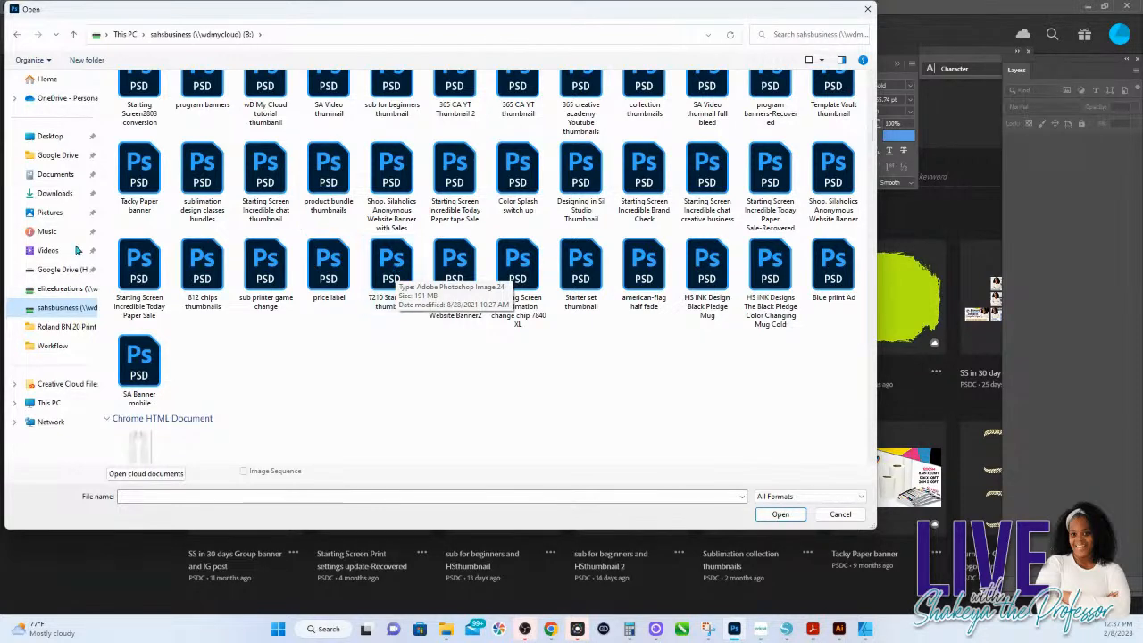
{"action": "left_click", "coordinate": [840, 515]}
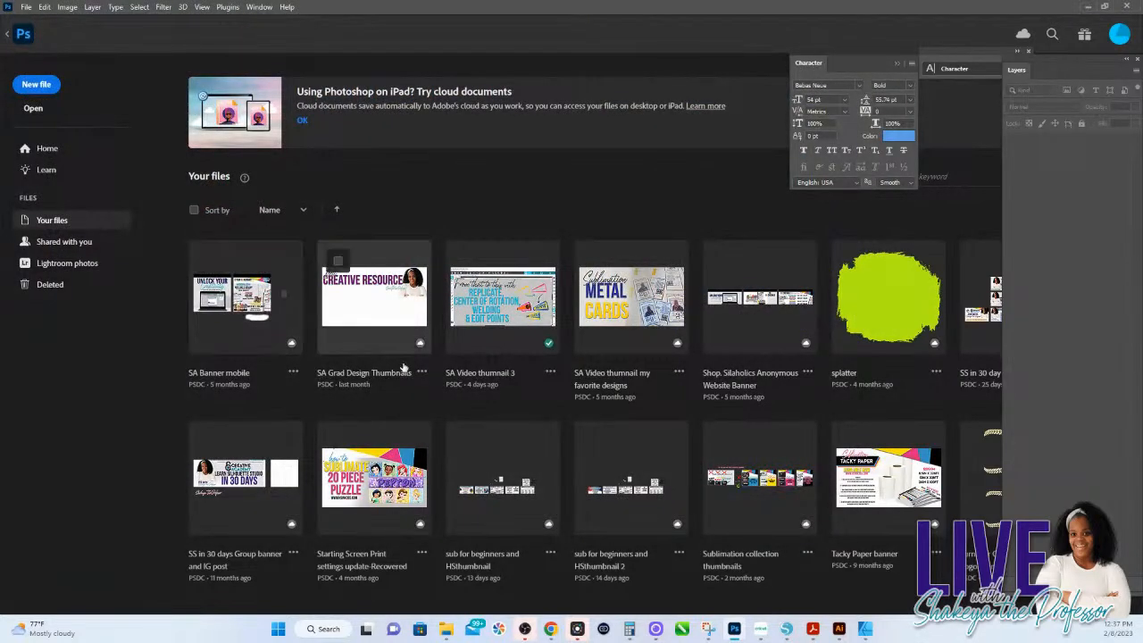
Step: Start a new document and examine the Film & Video, Mobile, Art & Illustration, Print, Photo and Saved presets
{"action": "scroll", "coordinate": [405, 368], "scroll_direction": "up", "scroll_amount": 2}
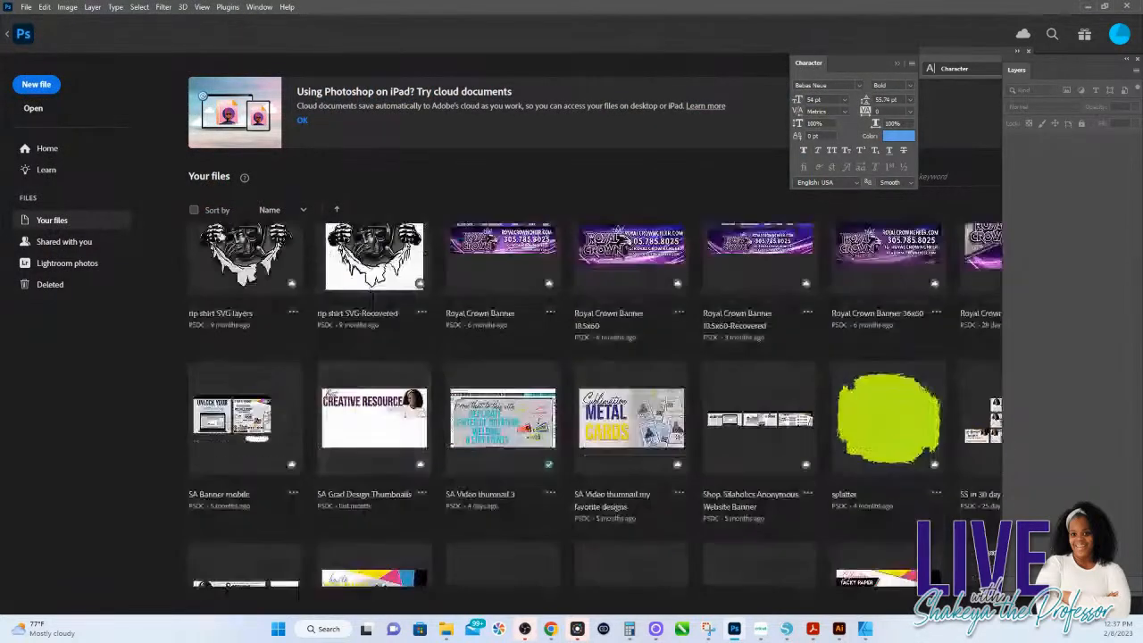
{"action": "left_click", "coordinate": [39, 93]}
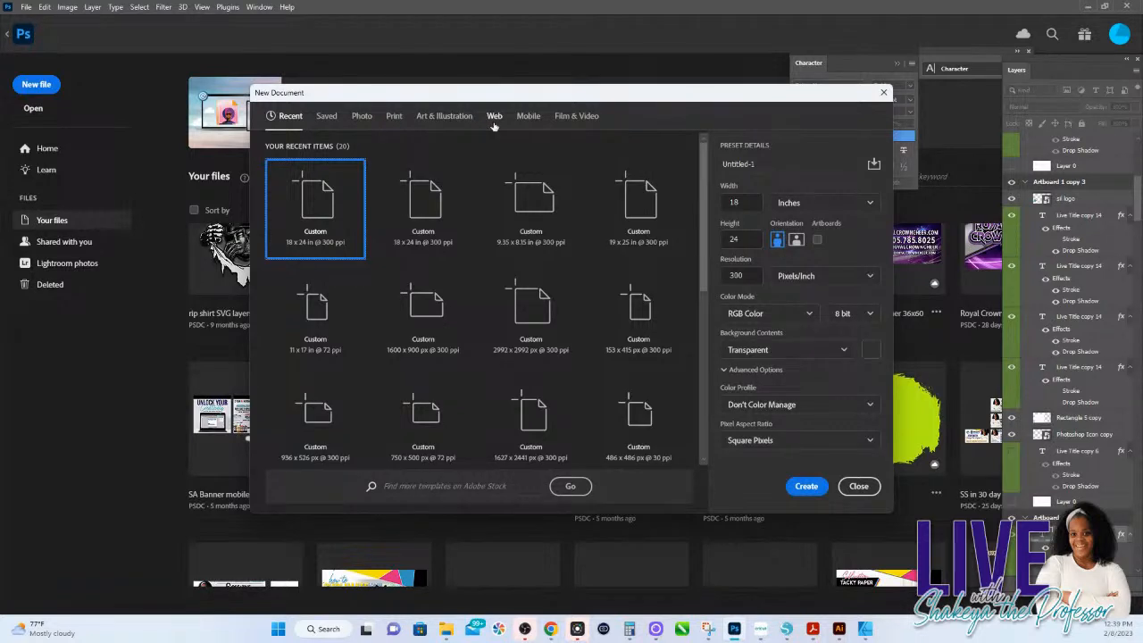
{"action": "left_click", "coordinate": [565, 126]}
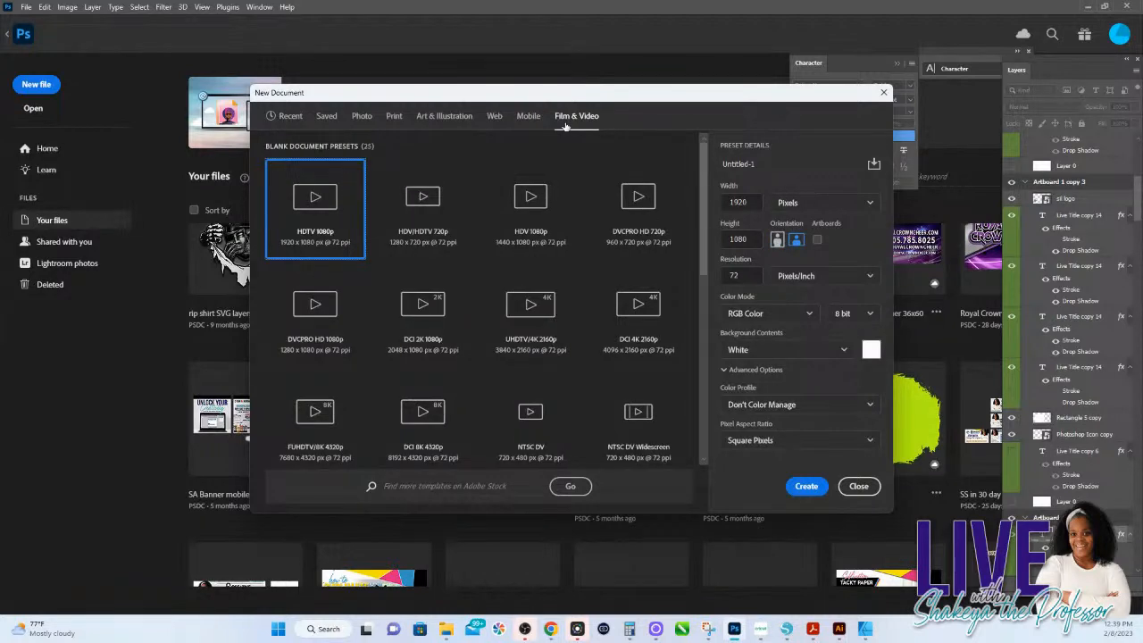
{"action": "left_click", "coordinate": [528, 117]}
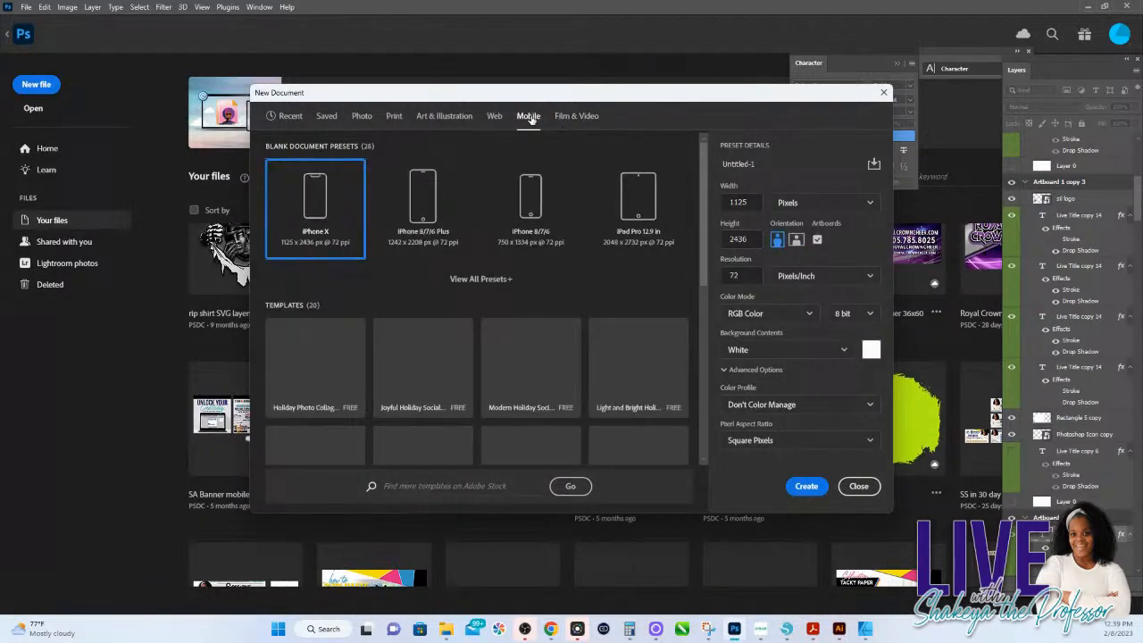
{"action": "left_click", "coordinate": [465, 119]}
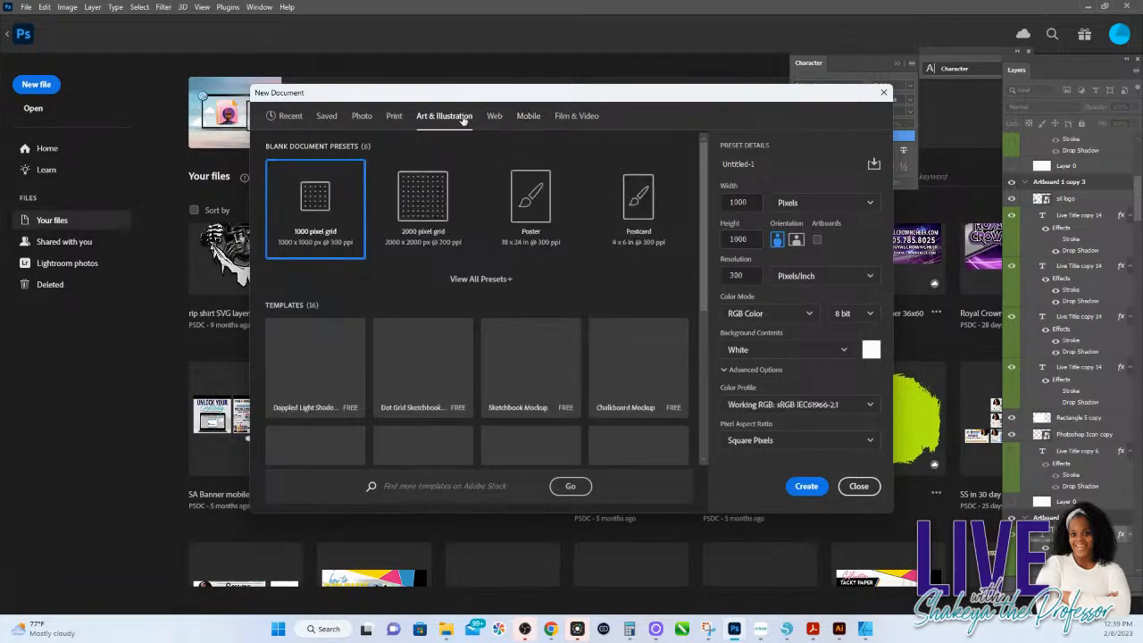
{"action": "left_click", "coordinate": [525, 117]}
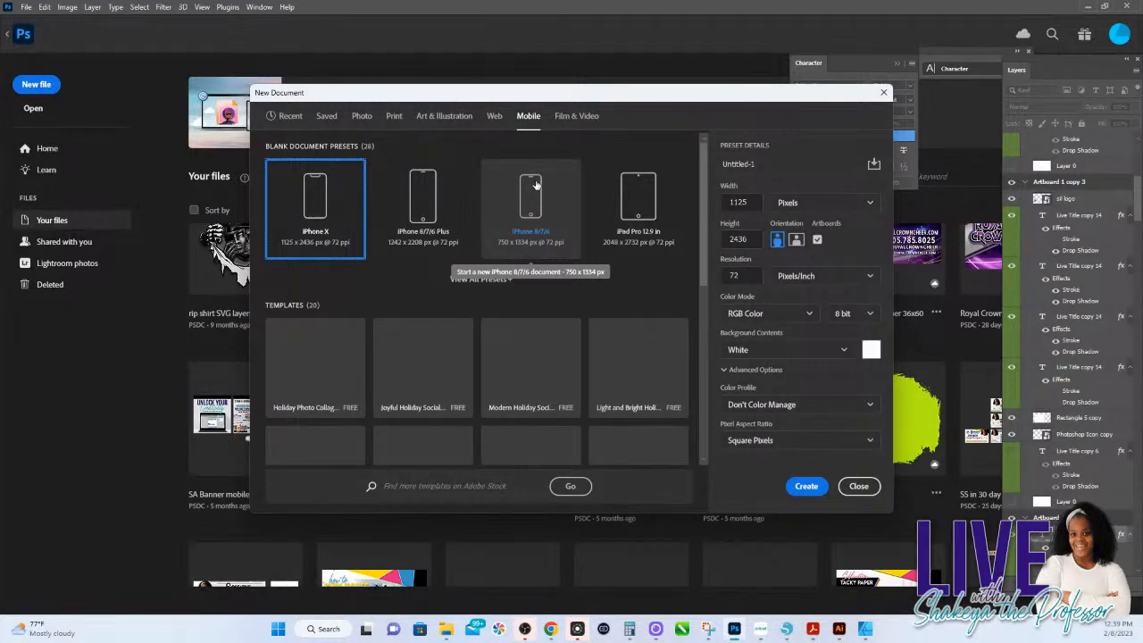
{"action": "left_click", "coordinate": [455, 117]}
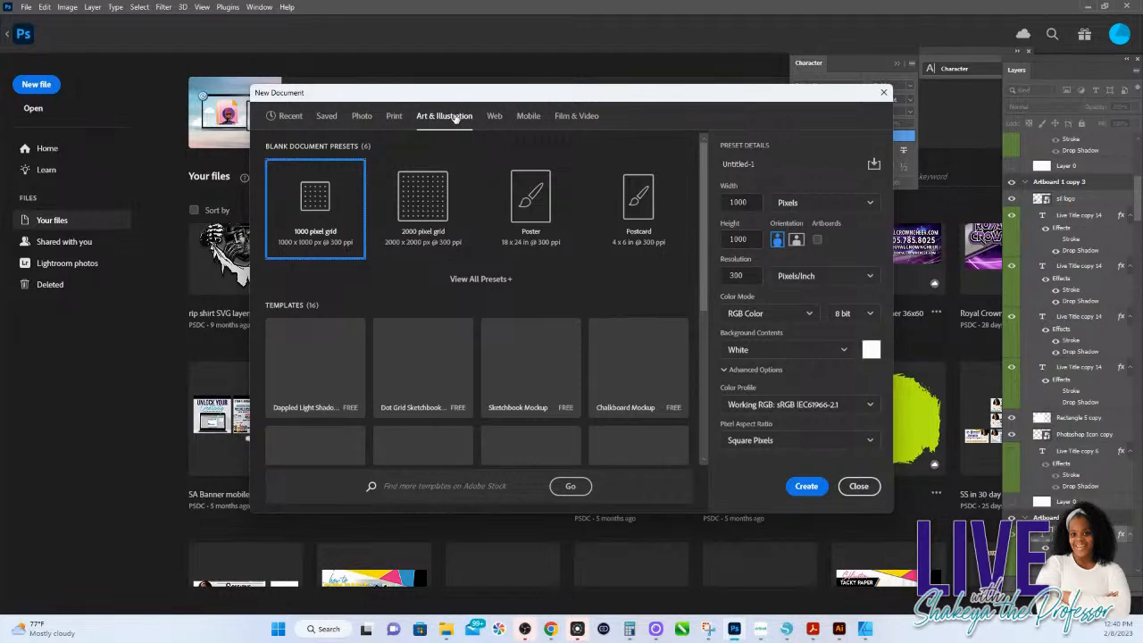
{"action": "left_click", "coordinate": [393, 117]}
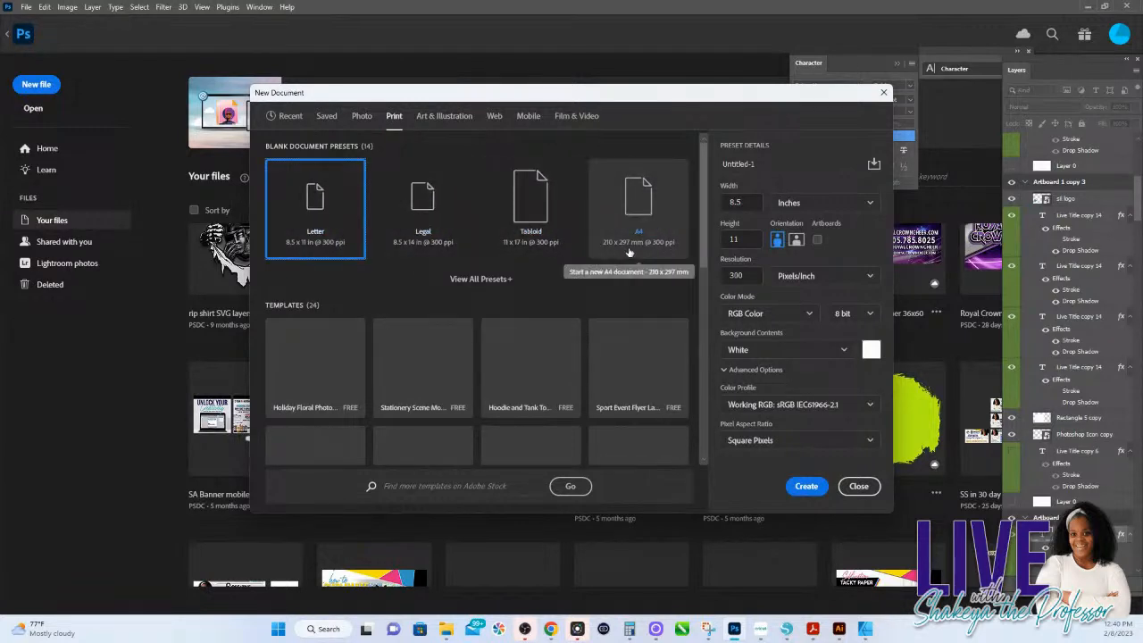
{"action": "left_click", "coordinate": [364, 117]}
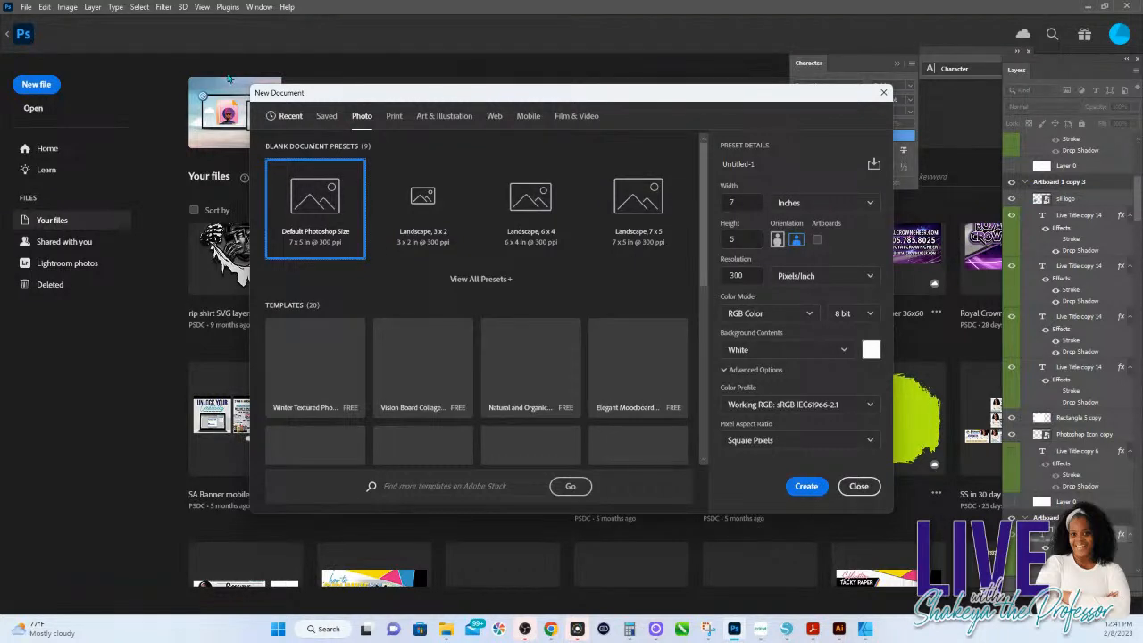
{"action": "left_click", "coordinate": [327, 116]}
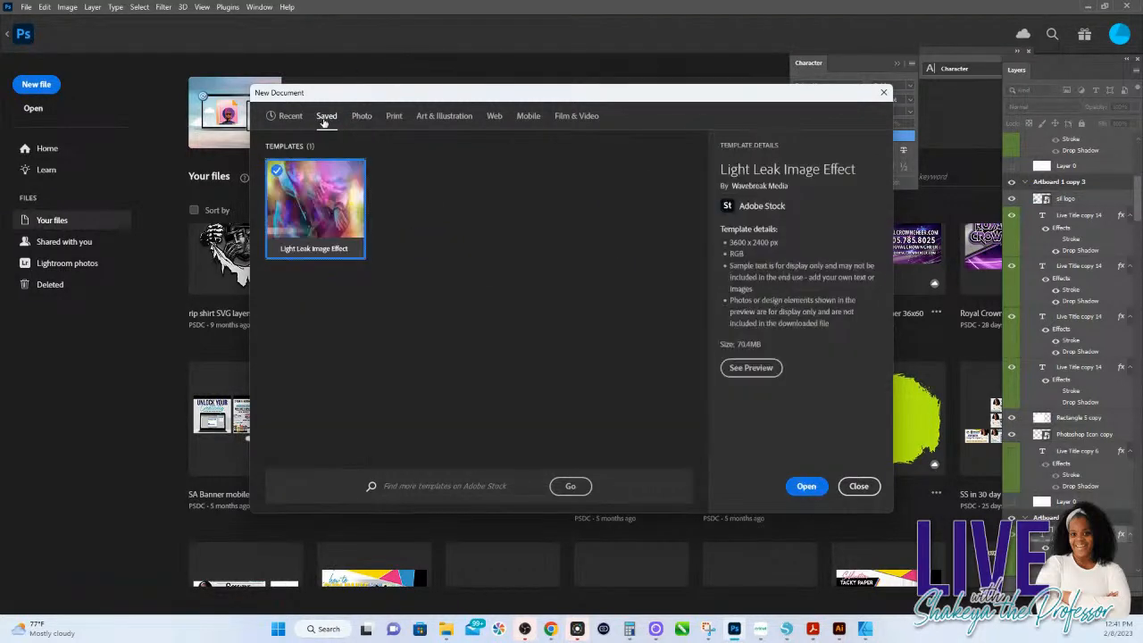
Step: Review the unit and background options of the recent 18 x 24 in, 300 ppi preset, and create the document with transparent contents
{"action": "left_click", "coordinate": [288, 116]}
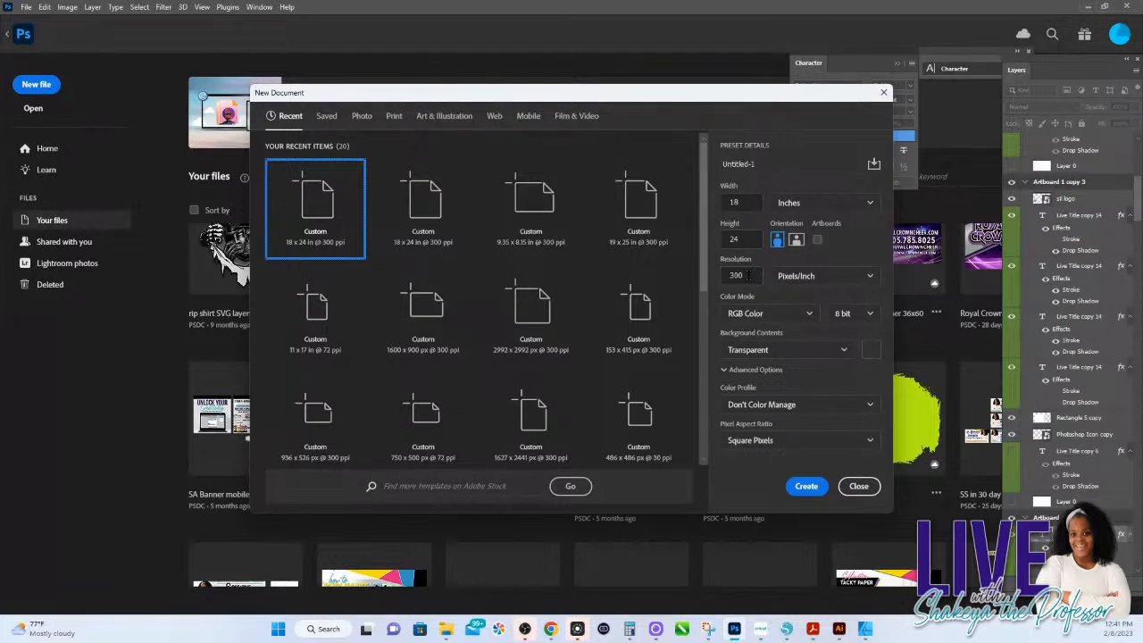
{"action": "left_click", "coordinate": [789, 203]}
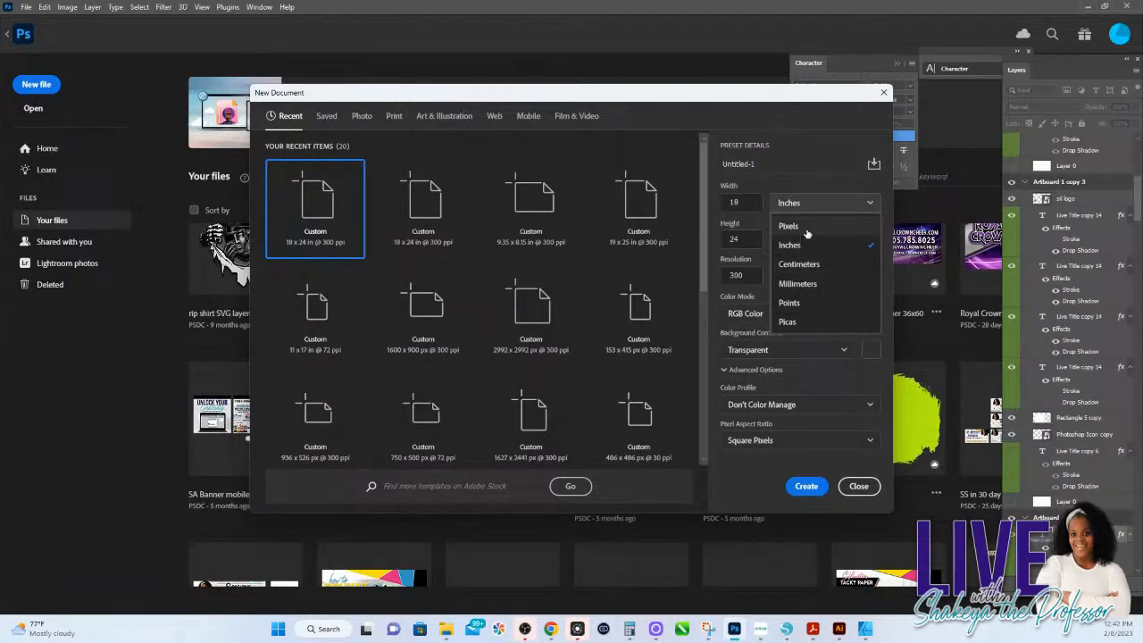
{"action": "left_click", "coordinate": [759, 301]}
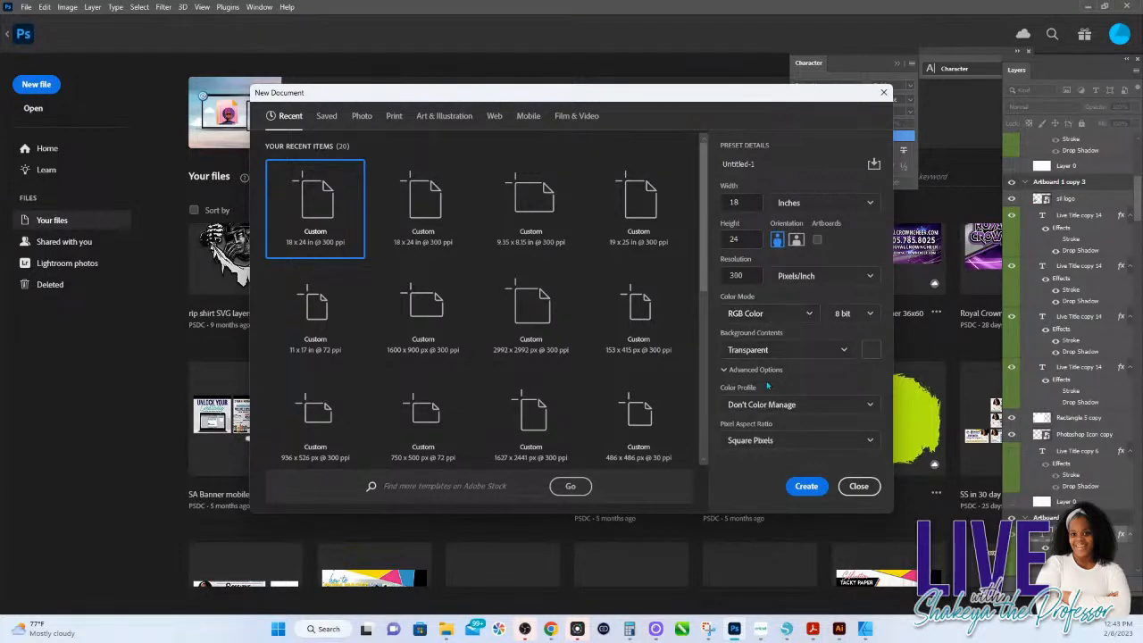
{"action": "left_click", "coordinate": [766, 351]}
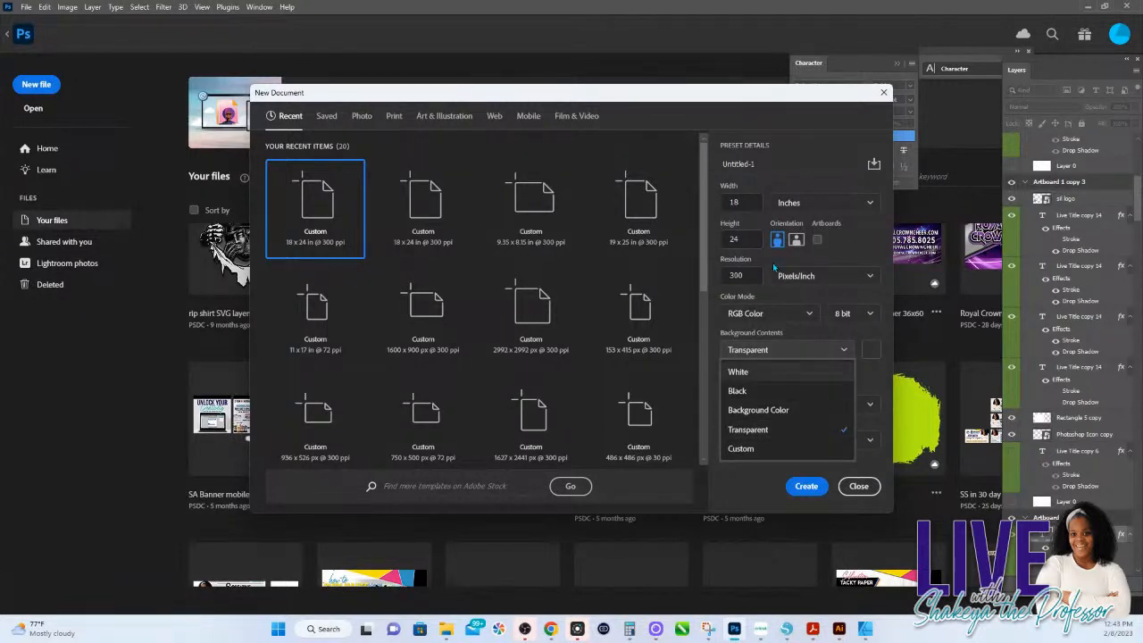
{"action": "left_click", "coordinate": [806, 486]}
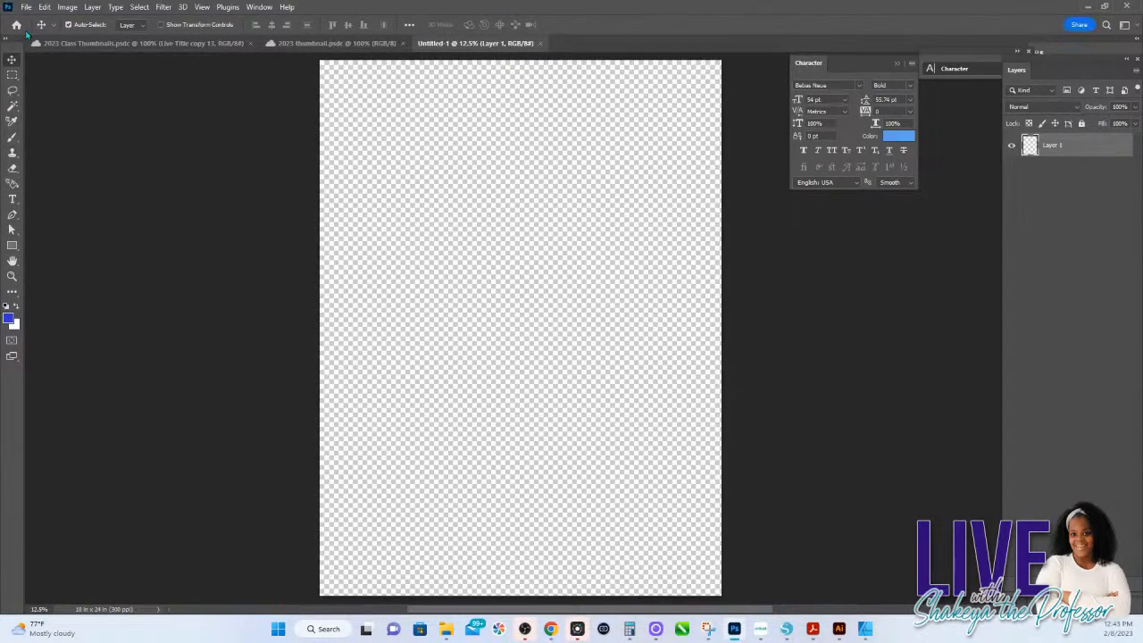
Step: Return to the home screen, browse the cloud documents under Your files and open 2023 thumbnail live with topics
{"action": "left_click", "coordinate": [17, 25]}
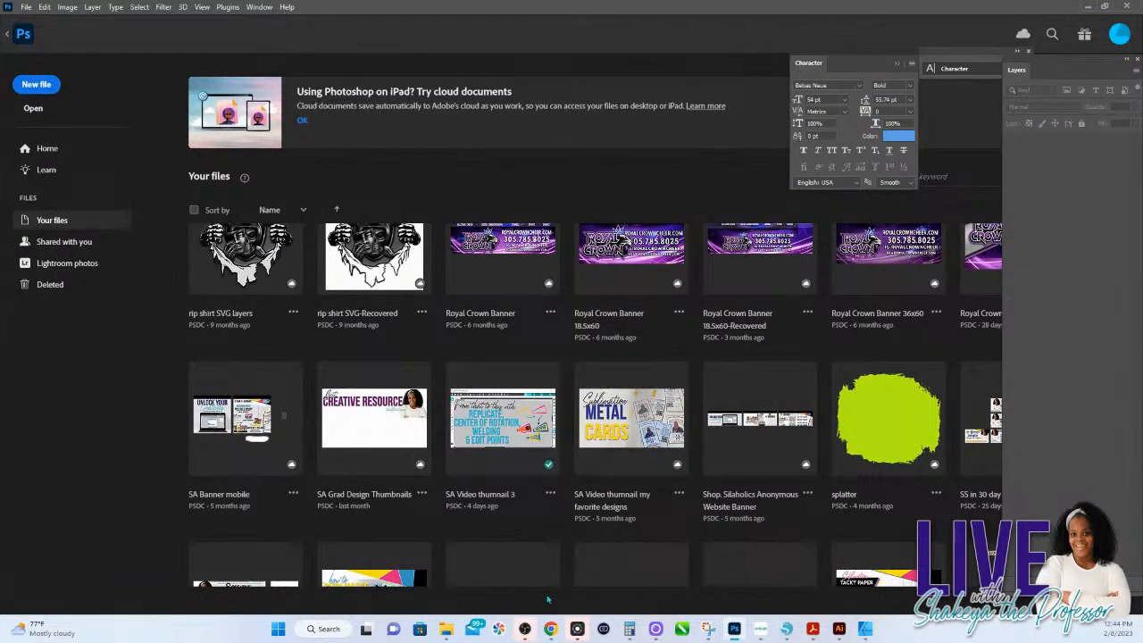
{"action": "scroll", "coordinate": [527, 568], "scroll_direction": "up", "scroll_amount": 2}
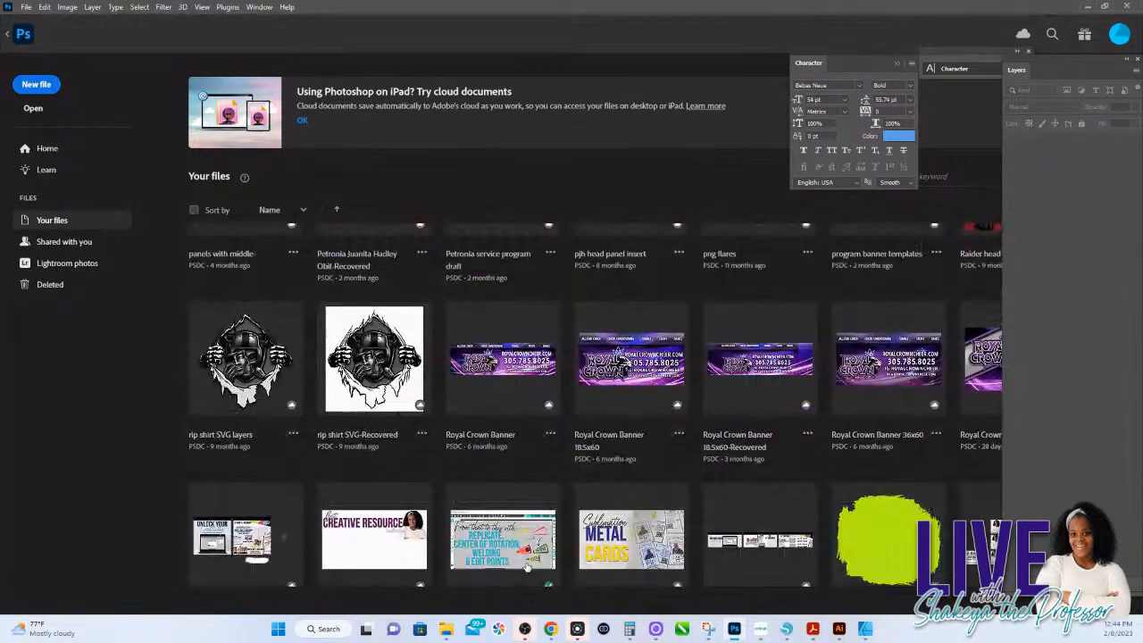
{"action": "scroll", "coordinate": [527, 568], "scroll_direction": "down", "scroll_amount": 1}
{"action": "scroll", "coordinate": [527, 568], "scroll_direction": "up", "scroll_amount": 8}
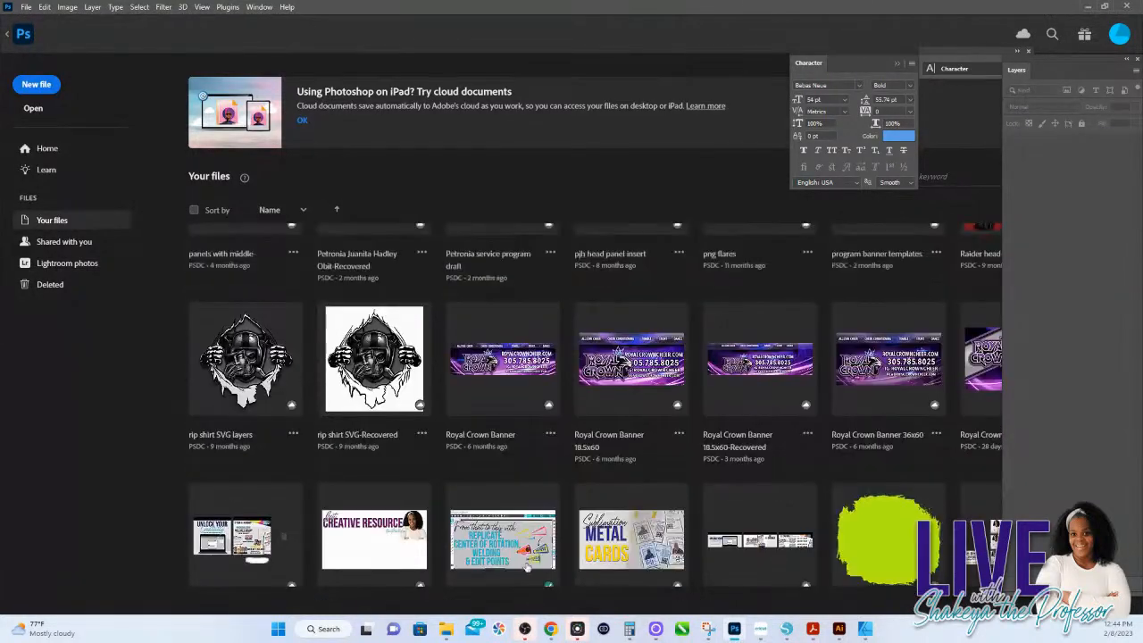
{"action": "scroll", "coordinate": [527, 568], "scroll_direction": "up", "scroll_amount": 6}
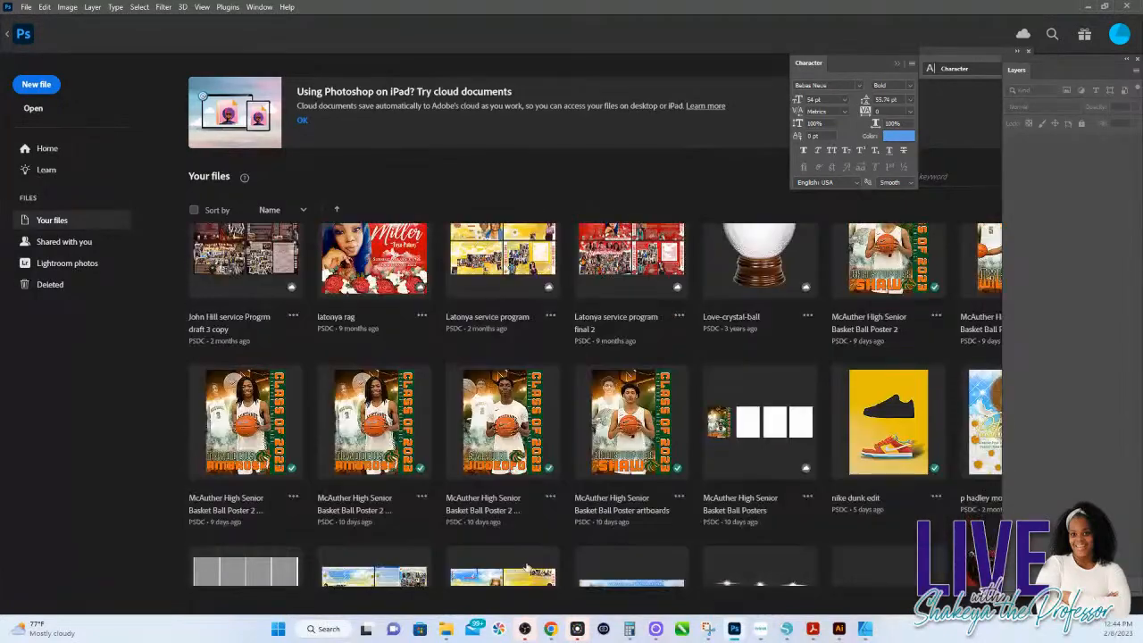
{"action": "scroll", "coordinate": [527, 568], "scroll_direction": "up", "scroll_amount": 4}
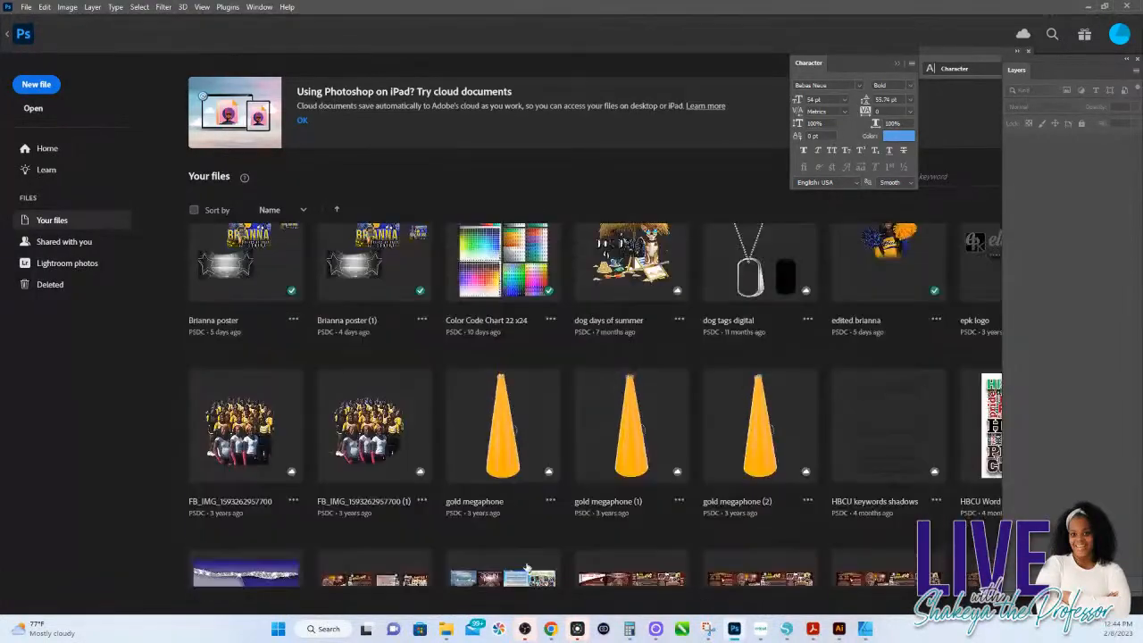
{"action": "scroll", "coordinate": [527, 568], "scroll_direction": "up", "scroll_amount": 3}
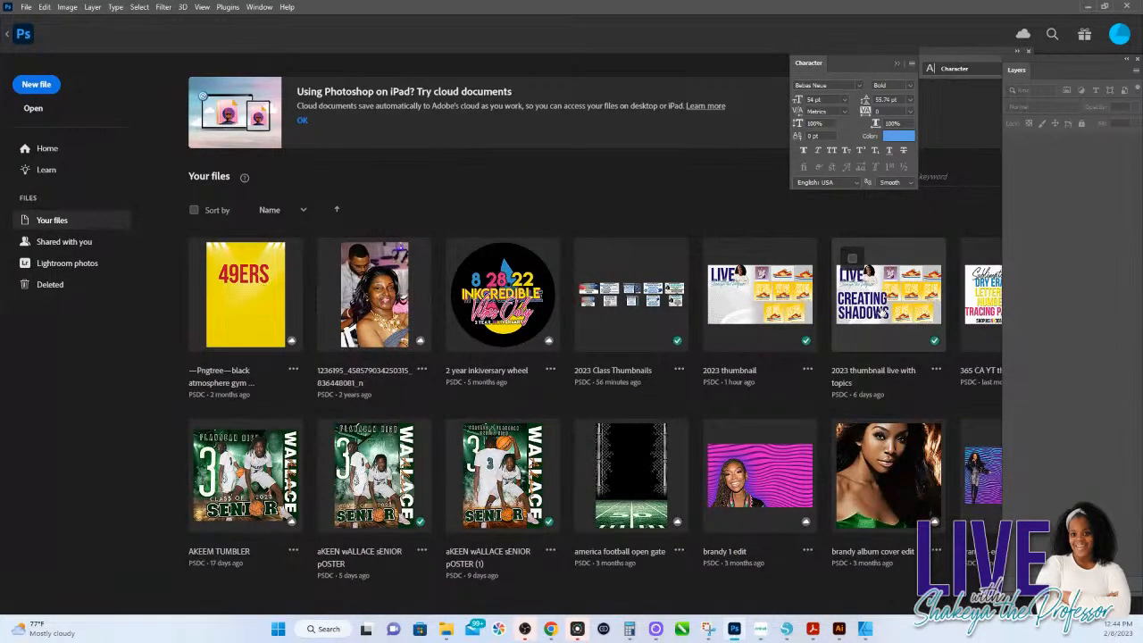
{"action": "double_click", "coordinate": [882, 309]}
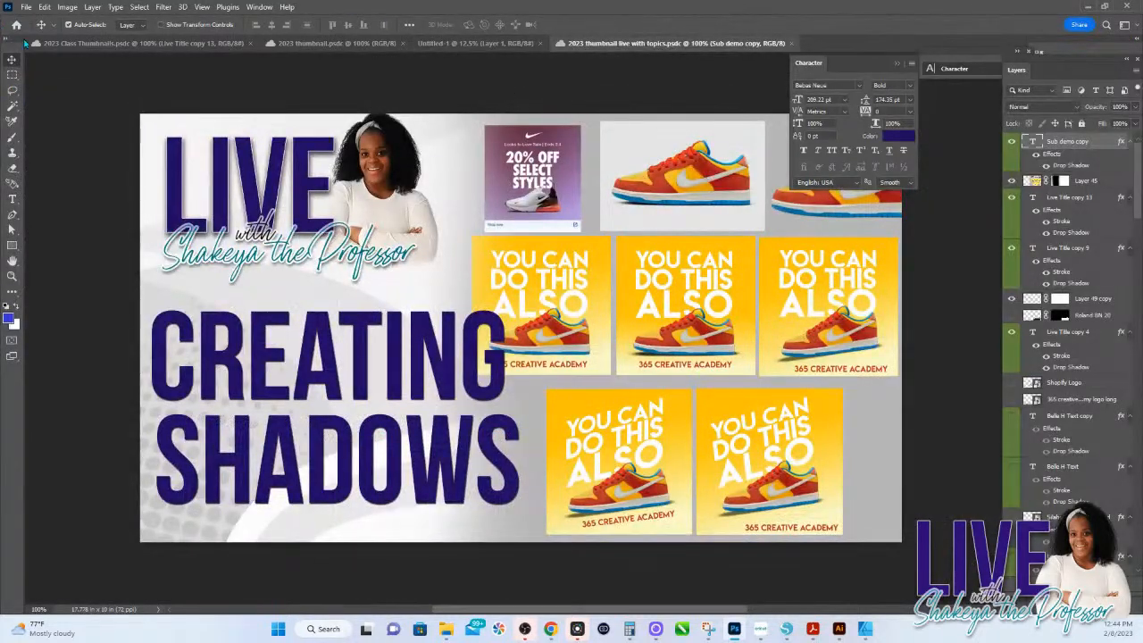
Step: Switch to the open 2023 Class Thumbnails document and look over its artboards
{"action": "left_click", "coordinate": [131, 45]}
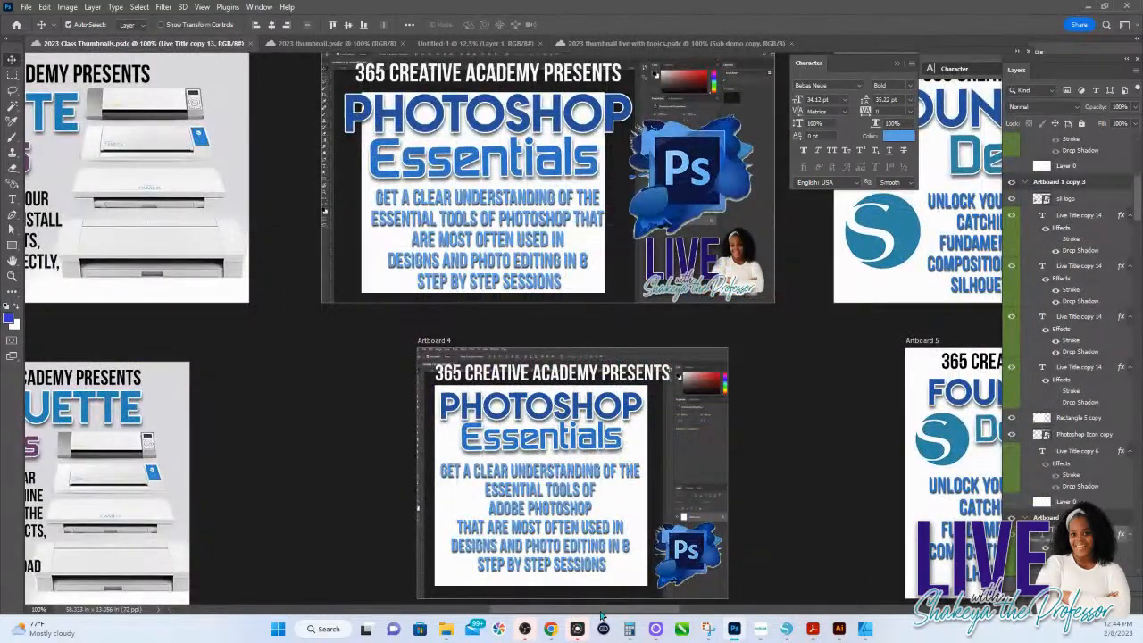
{"action": "mouse_move", "coordinate": [601, 609]}
{"action": "left_mouse_down"}
{"action": "mouse_move", "coordinate": [531, 611]}
{"action": "mouse_move", "coordinate": [588, 616]}
{"action": "left_mouse_up"}
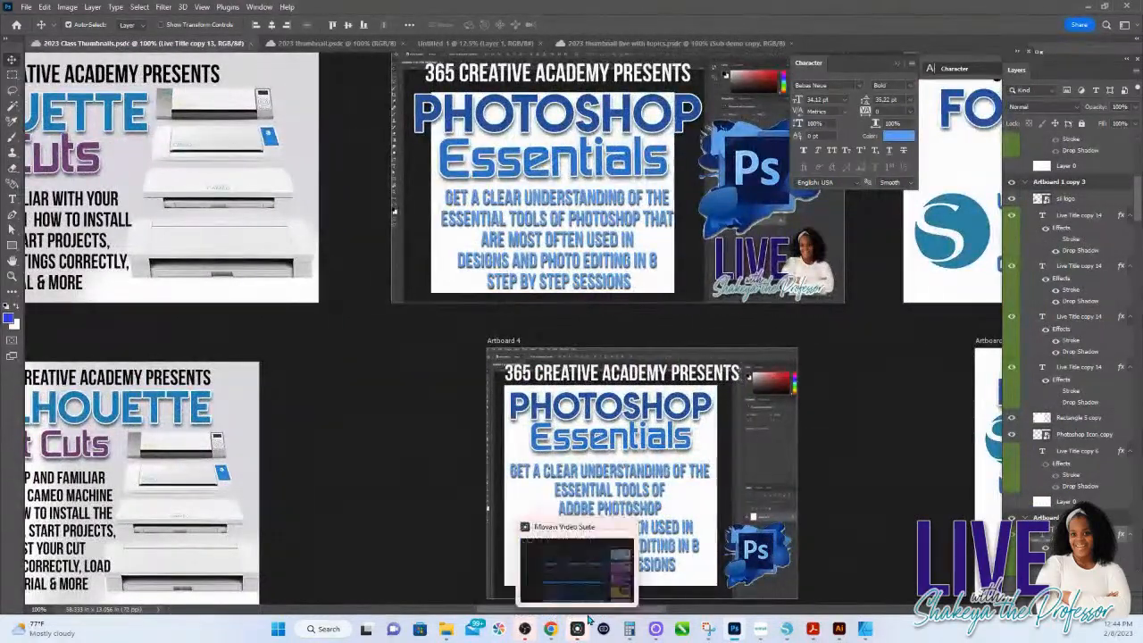
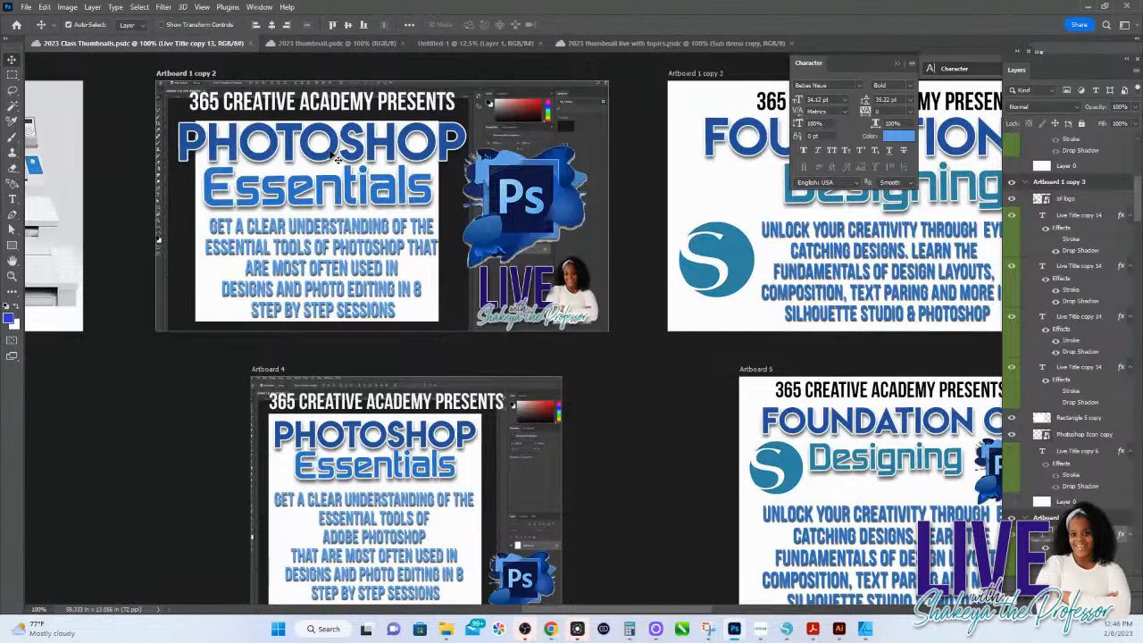
Step: Replace the PHOTOSHOP title text on Artboard 1 copy 2 with HSINK 365
{"action": "double_click", "coordinate": [332, 151]}
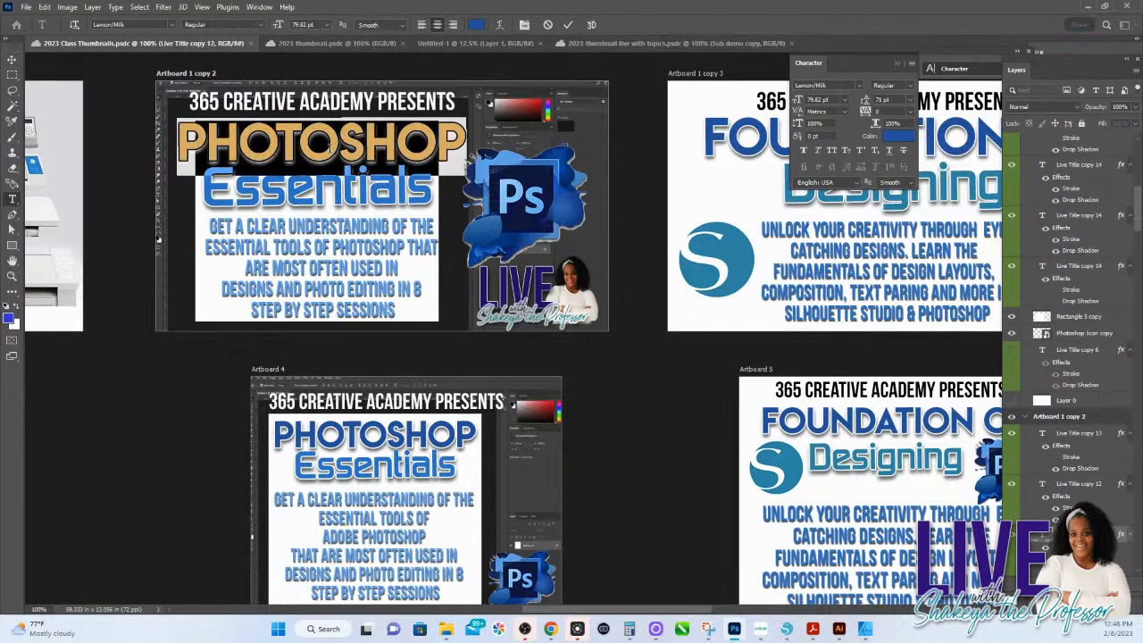
{"action": "type", "text": "H"}
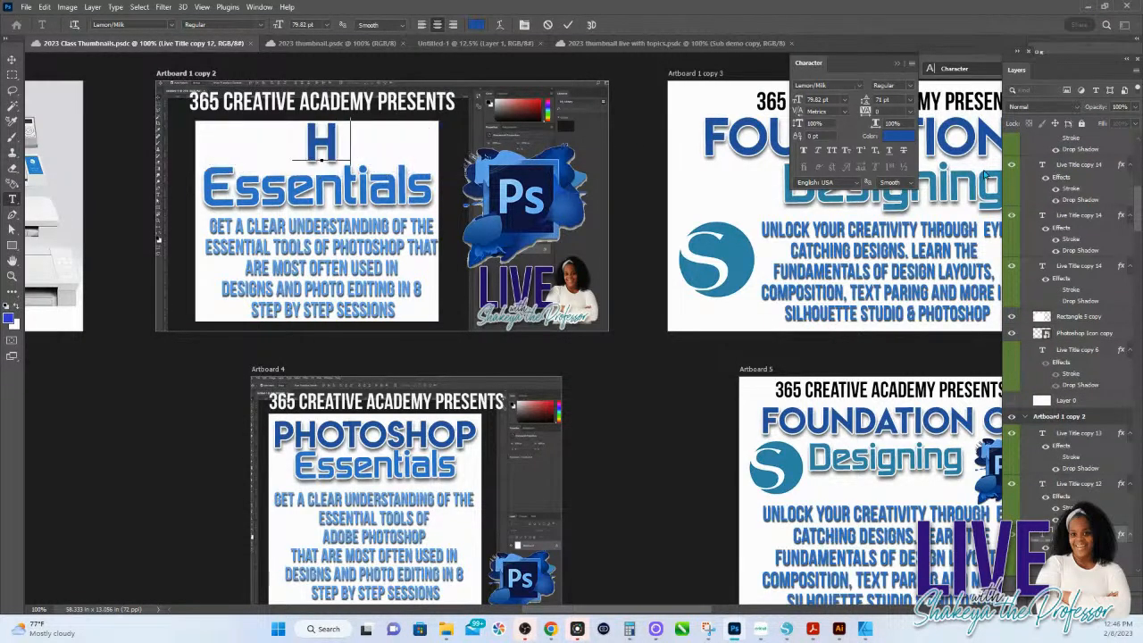
{"action": "type", "text": "SINK 365"}
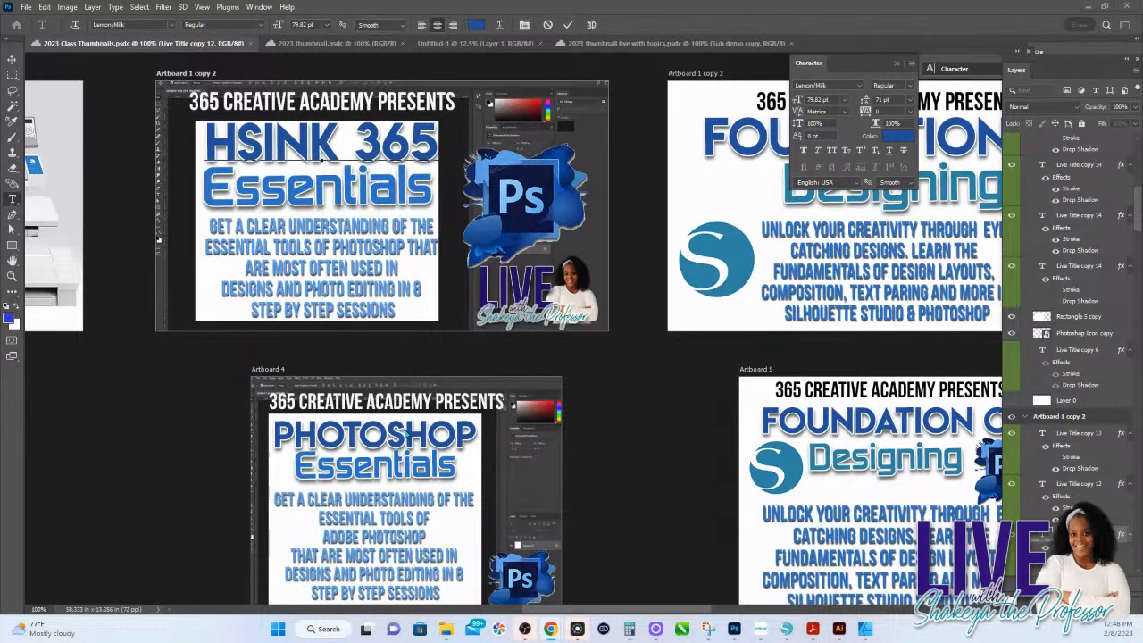
Step: View the open 2023 thumbnail document, and open the senior basketball tumbler design from the cloud documents under Your files
{"action": "left_click", "coordinate": [342, 45]}
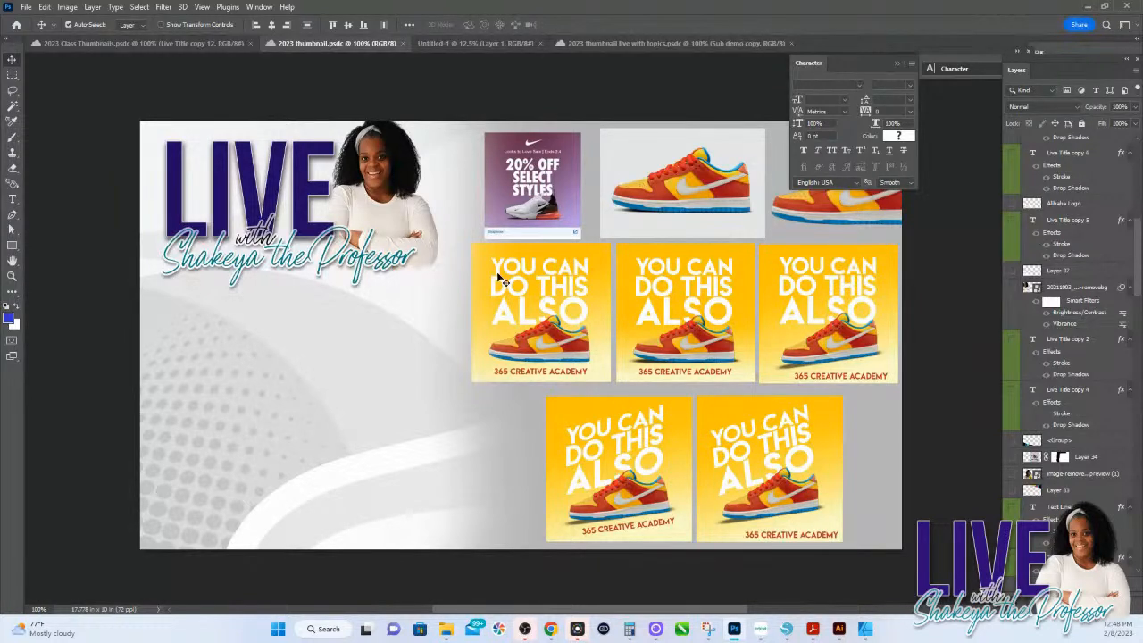
{"action": "left_click", "coordinate": [353, 329]}
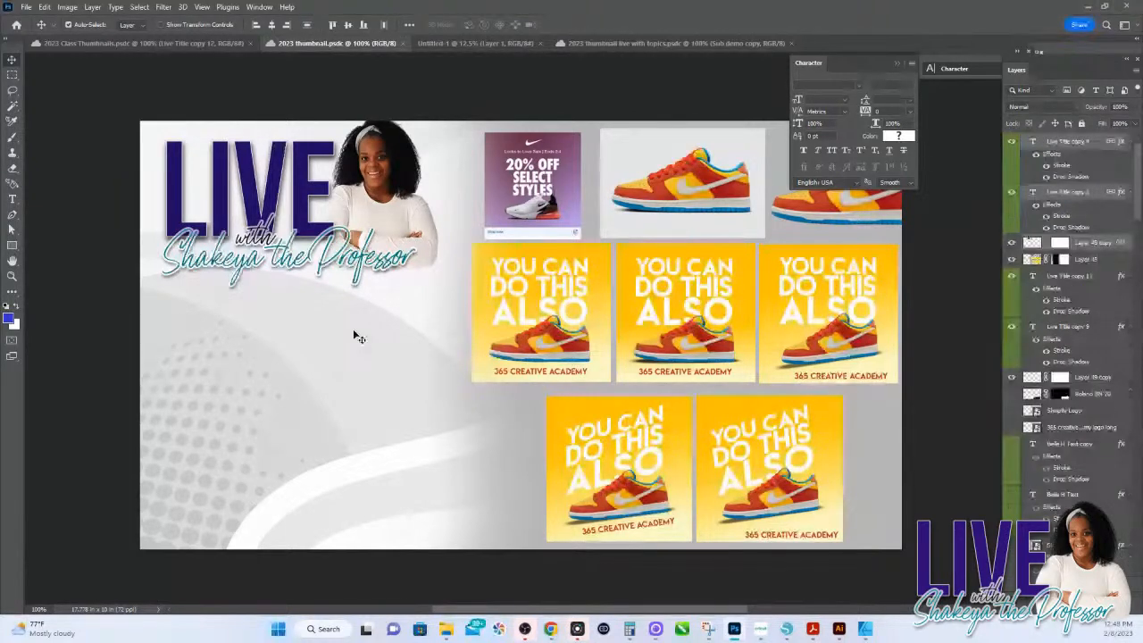
{"action": "left_click", "coordinate": [25, 7]}
{"action": "left_click", "coordinate": [195, 88]}
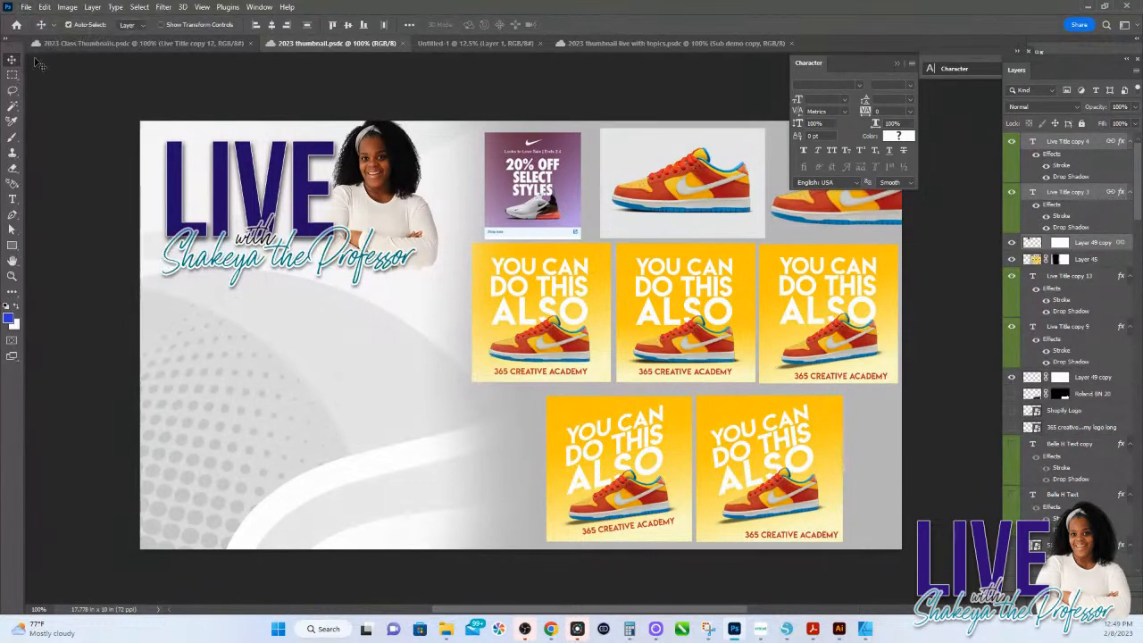
{"action": "left_click", "coordinate": [16, 24]}
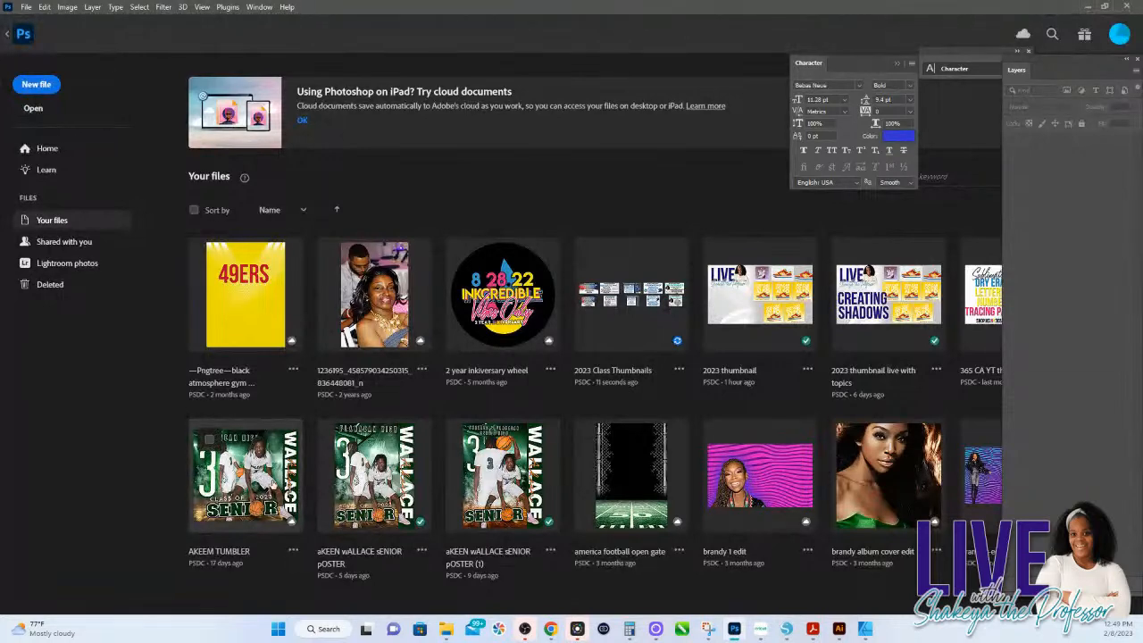
{"action": "scroll", "coordinate": [268, 478], "scroll_direction": "down", "scroll_amount": 3}
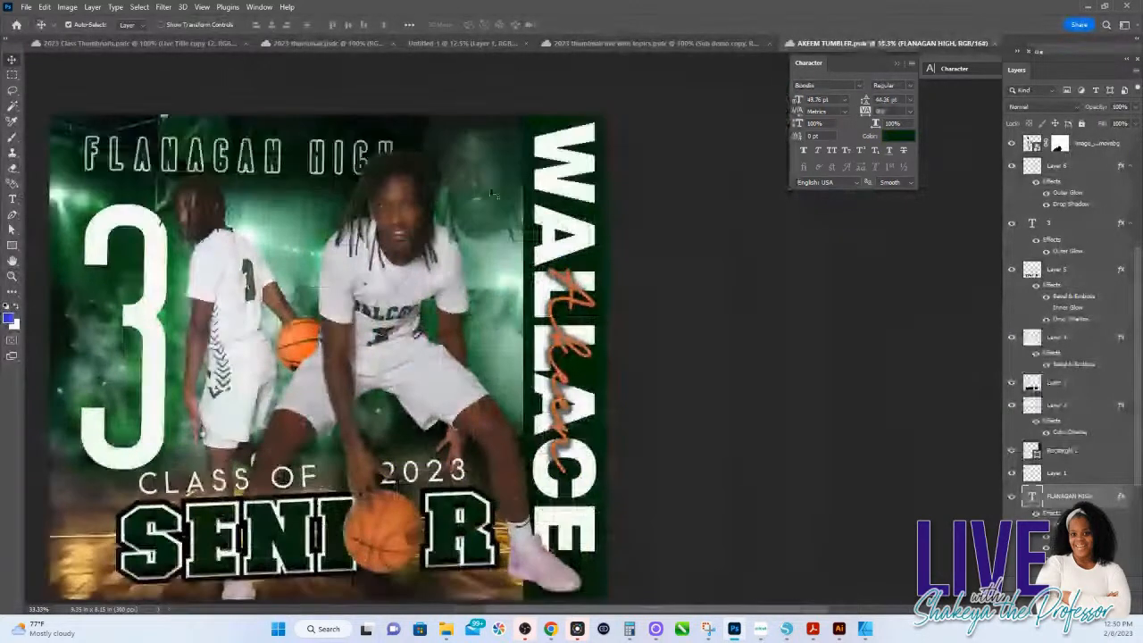
Step: Select the faded player image behind the main figure and set its blend mode to Normal with 100% opacity
{"action": "left_click", "coordinate": [491, 194]}
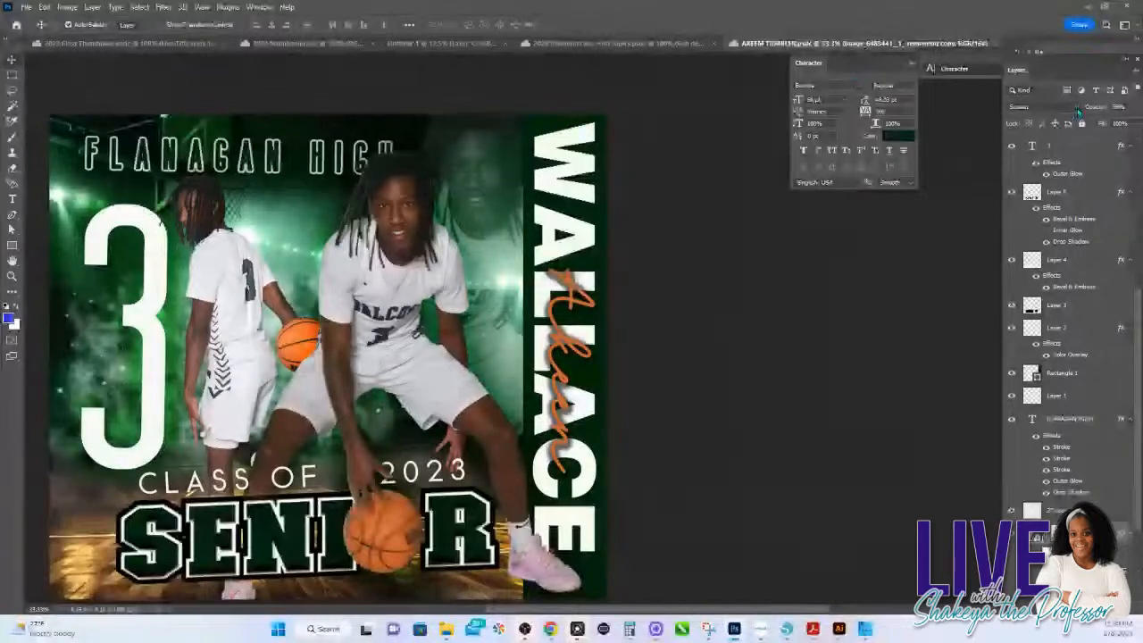
{"action": "left_click", "coordinate": [1036, 106]}
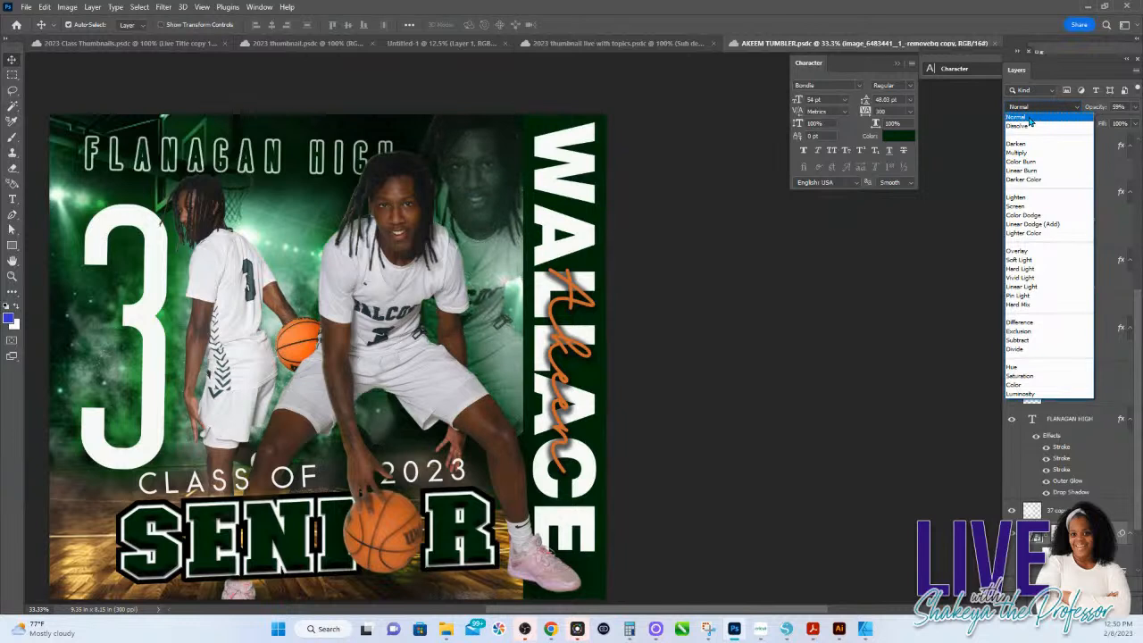
{"action": "left_click", "coordinate": [1029, 120]}
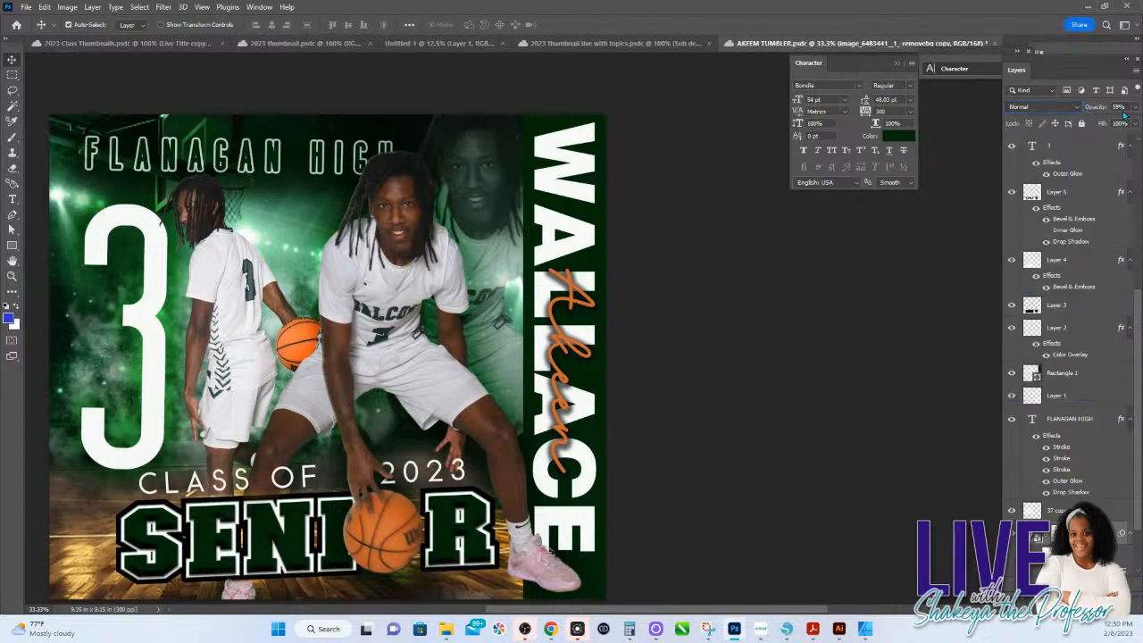
{"action": "left_click_drag", "start_coordinate": [1123, 120], "coordinate": [1136, 121]}
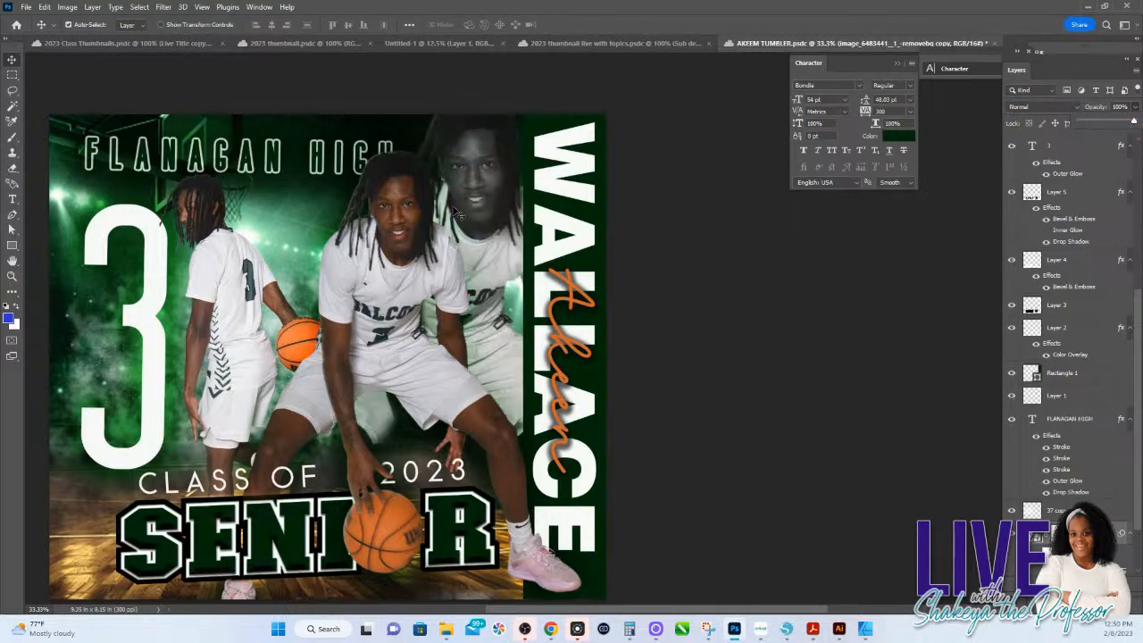
Step: Try the Dissolve and Darken blend modes on the faded player image
{"action": "left_click", "coordinate": [1046, 107]}
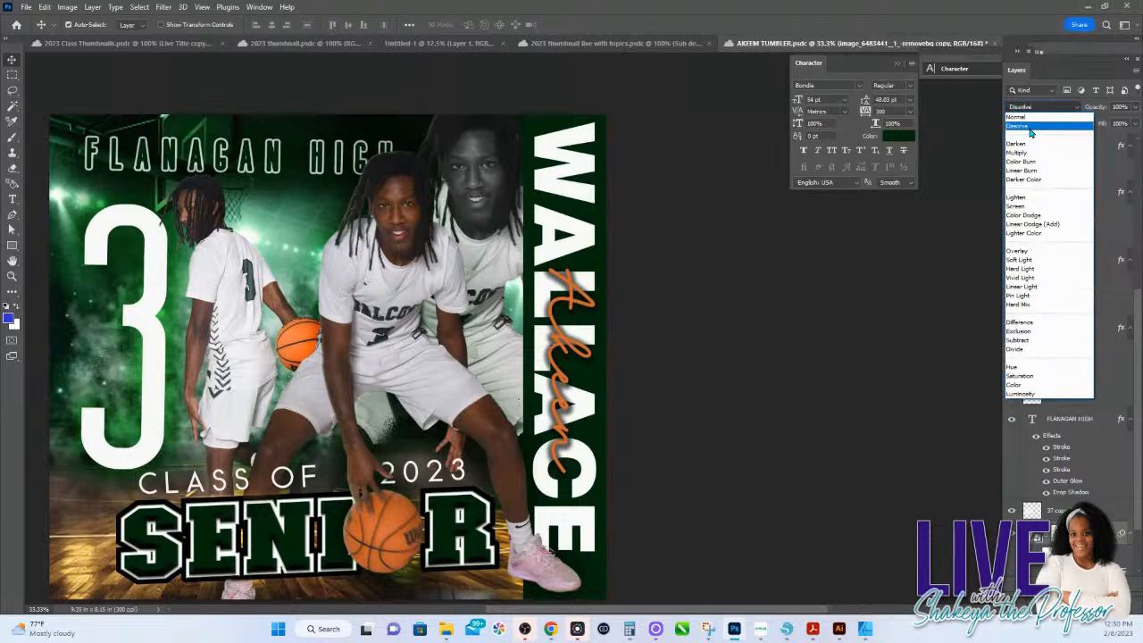
{"action": "left_click", "coordinate": [1031, 127]}
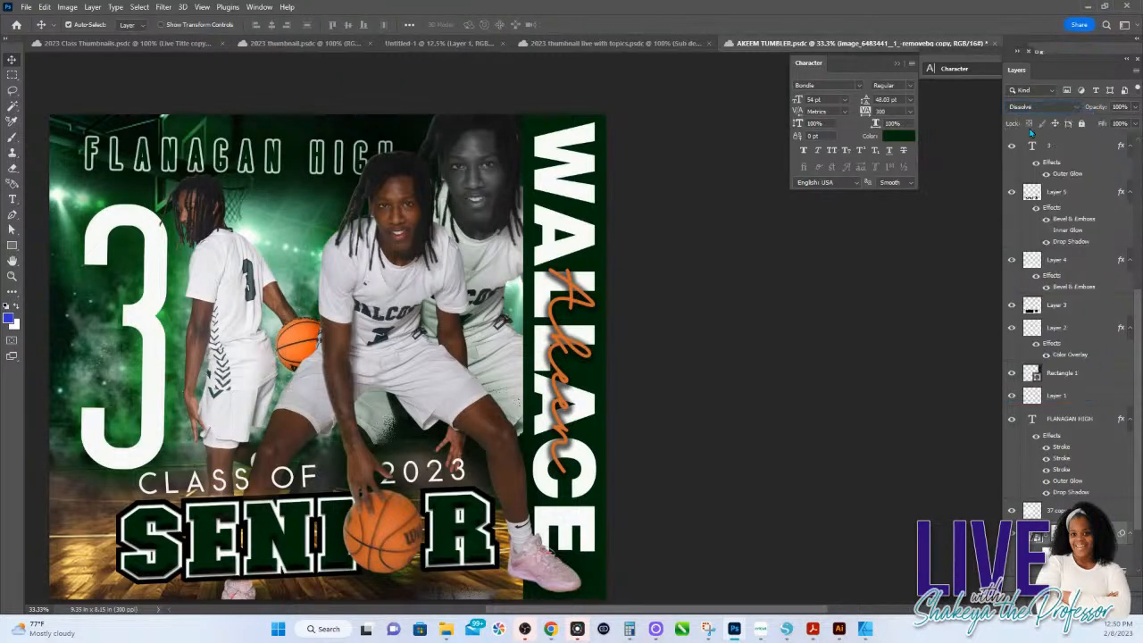
{"action": "left_click", "coordinate": [1047, 107]}
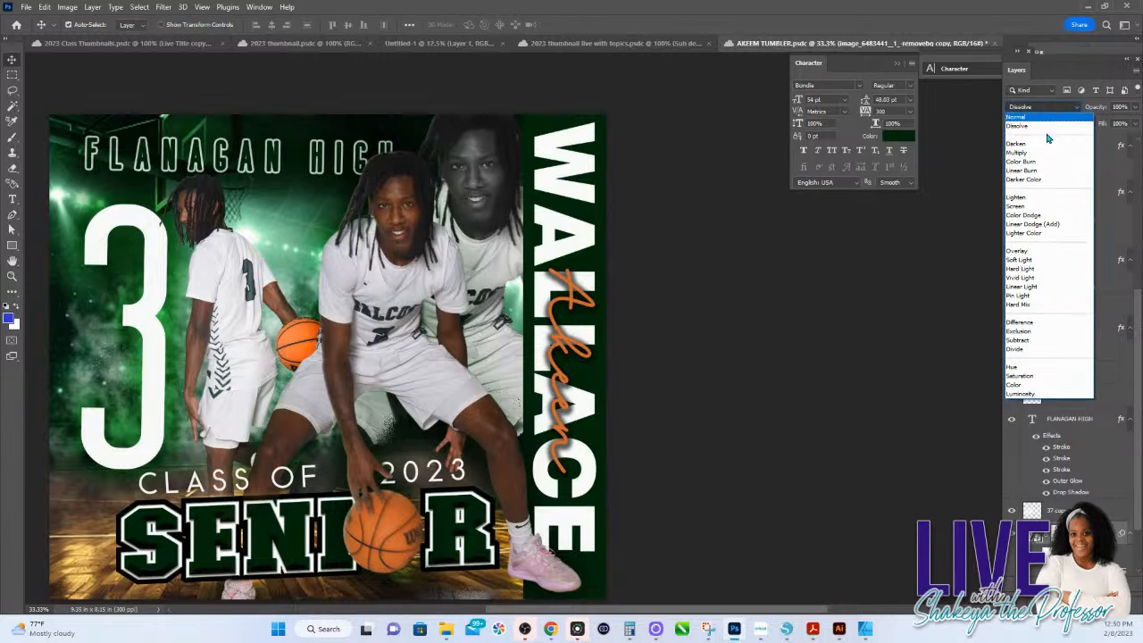
{"action": "left_click", "coordinate": [1039, 144]}
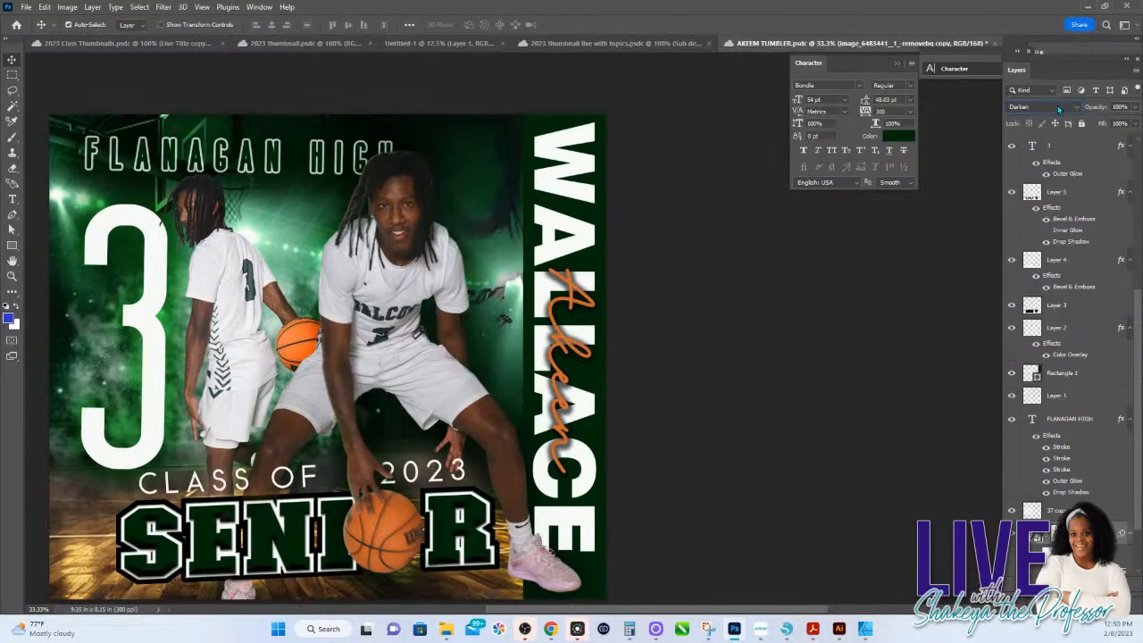
Step: Set the faded player image to the Overlay blend mode, try 51% opacity and settle on 90%
{"action": "left_click", "coordinate": [1057, 105]}
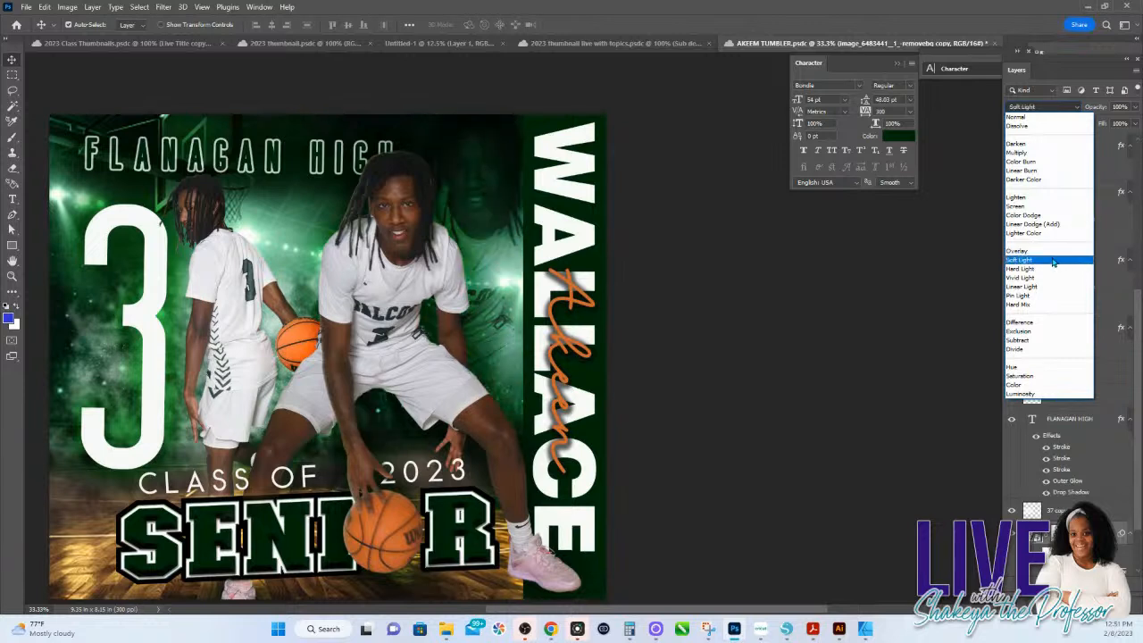
{"action": "left_click", "coordinate": [1036, 252]}
{"action": "left_click", "coordinate": [1134, 107]}
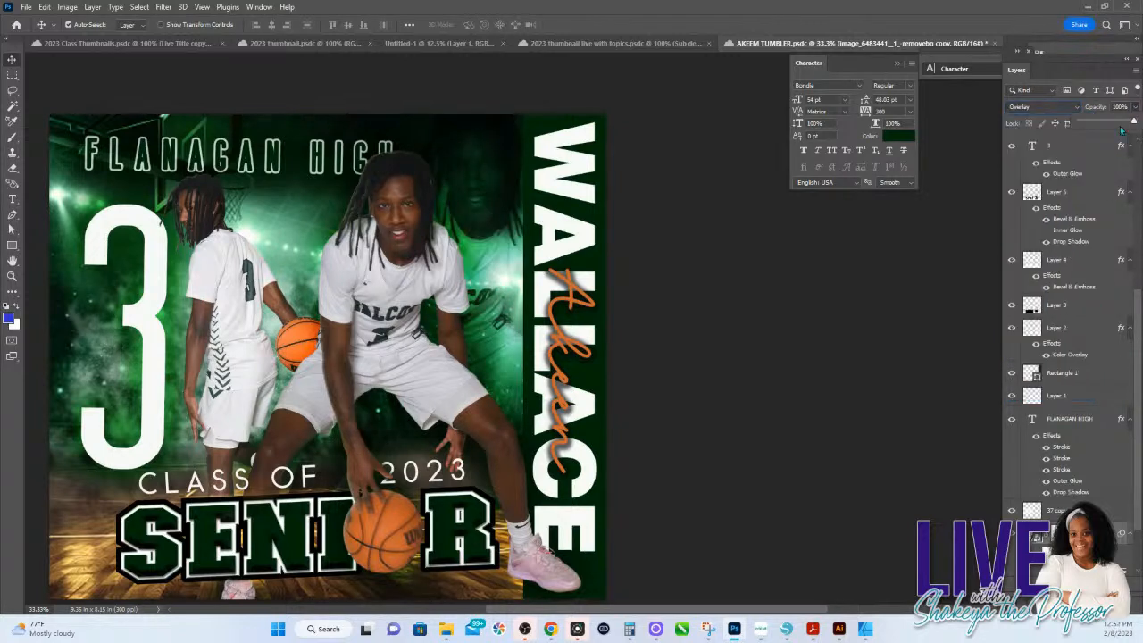
{"action": "left_click_drag", "start_coordinate": [1129, 125], "coordinate": [1108, 125]}
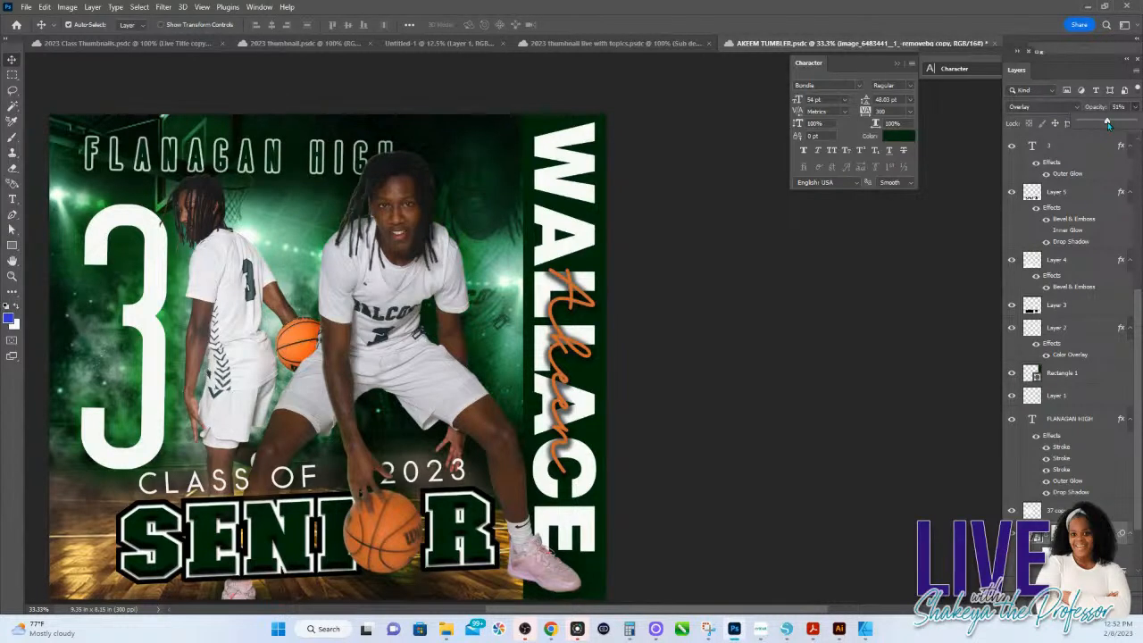
{"action": "left_click_drag", "start_coordinate": [1108, 125], "coordinate": [1129, 125]}
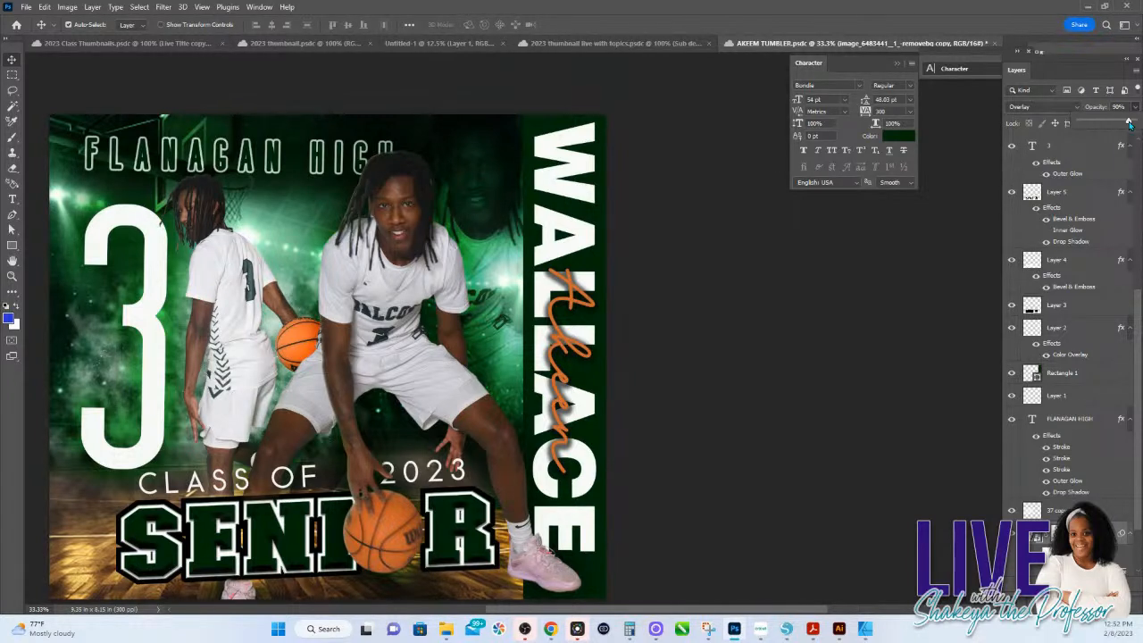
Step: Change the blend mode of the faded player image to Difference
{"action": "left_click", "coordinate": [1075, 107]}
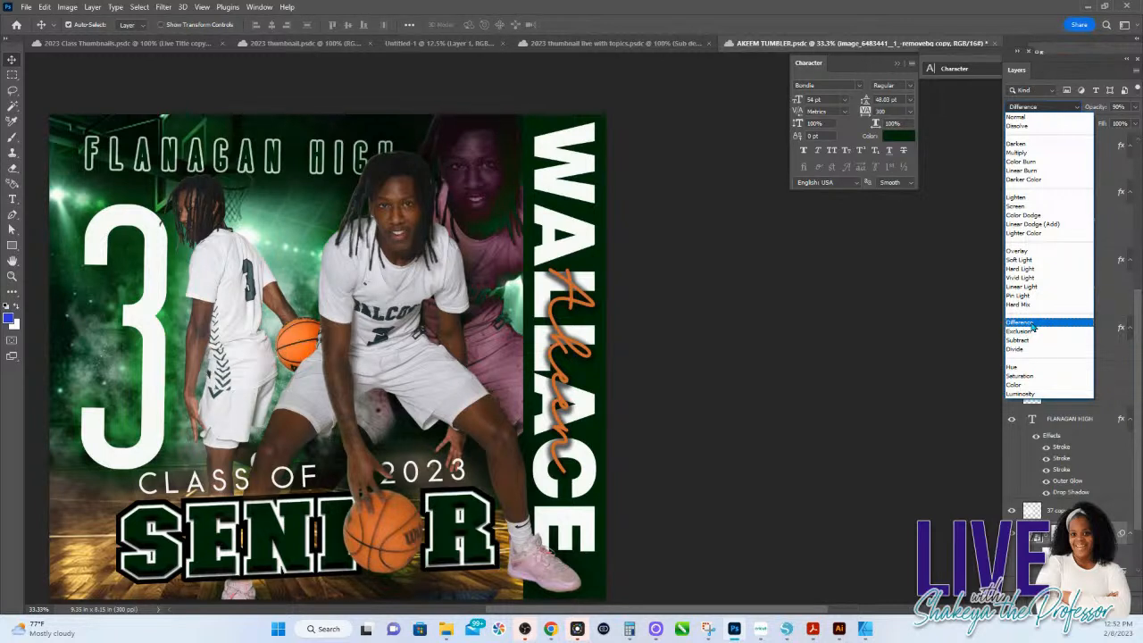
{"action": "left_click", "coordinate": [319, 193]}
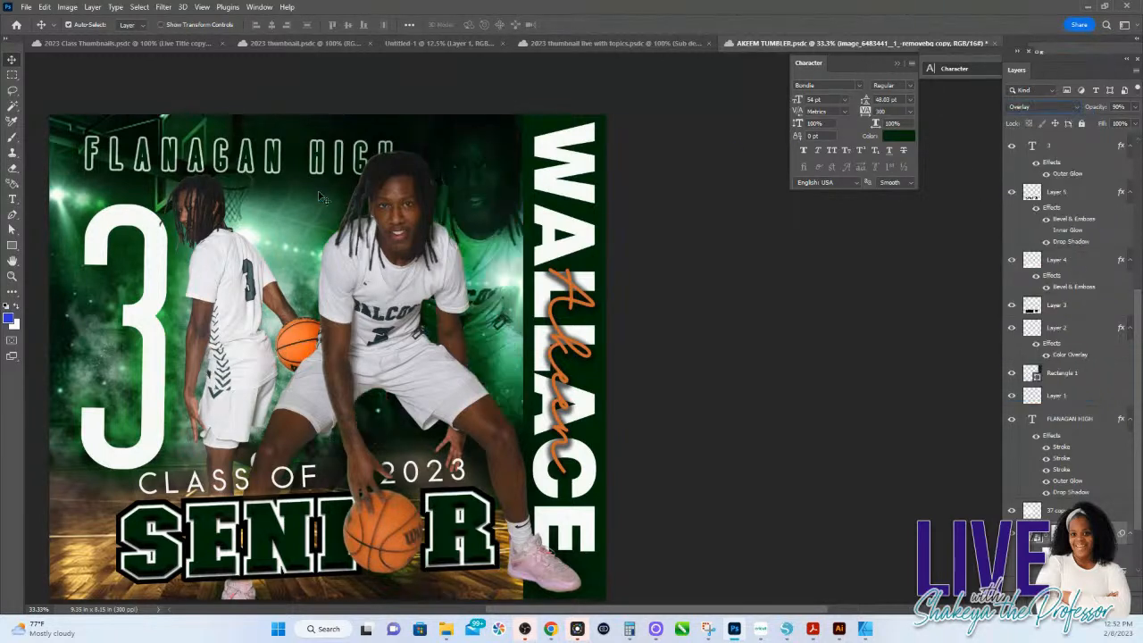
{"action": "left_click", "coordinate": [1035, 107]}
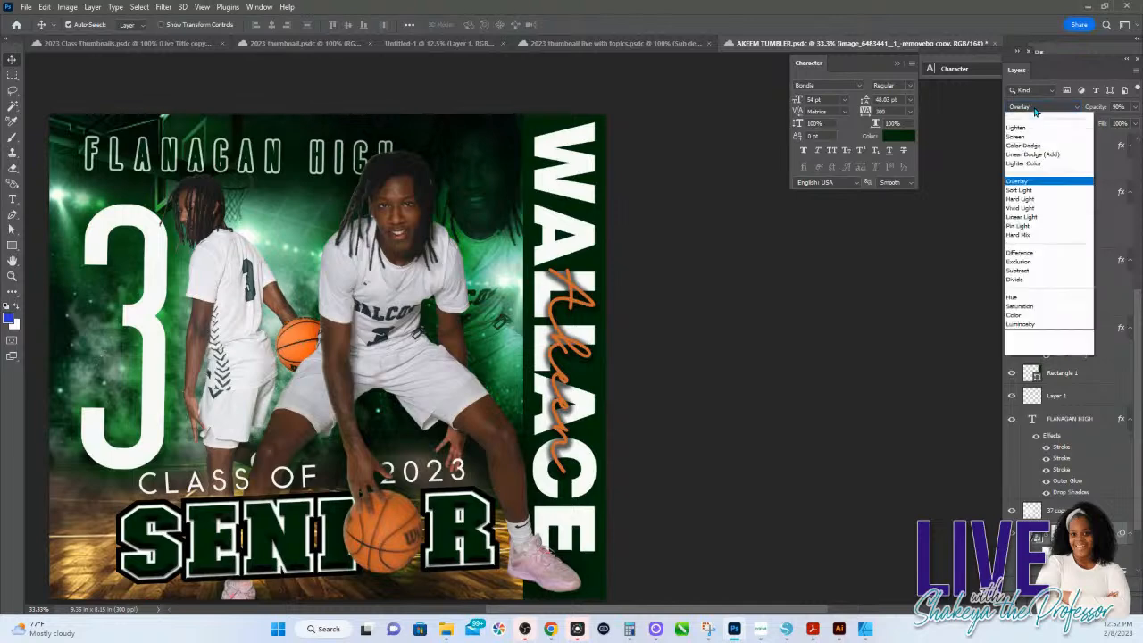
{"action": "left_click", "coordinate": [1020, 253]}
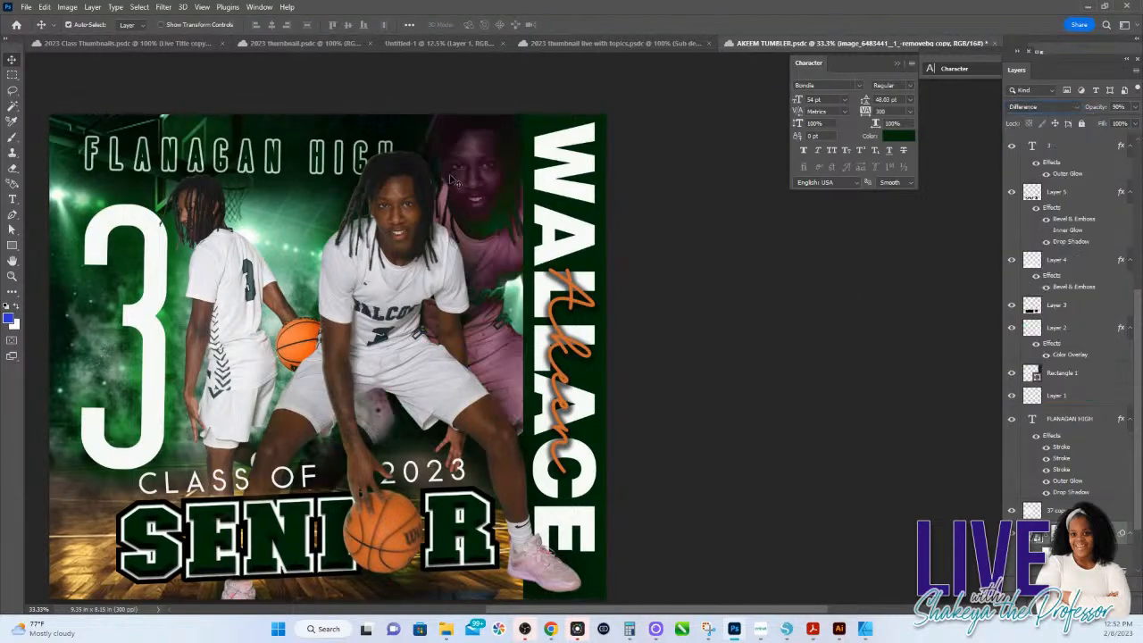
Step: Select the basketball court 1 background layer and open the colour of its Color Overlay effect for editing
{"action": "left_click", "coordinate": [339, 195]}
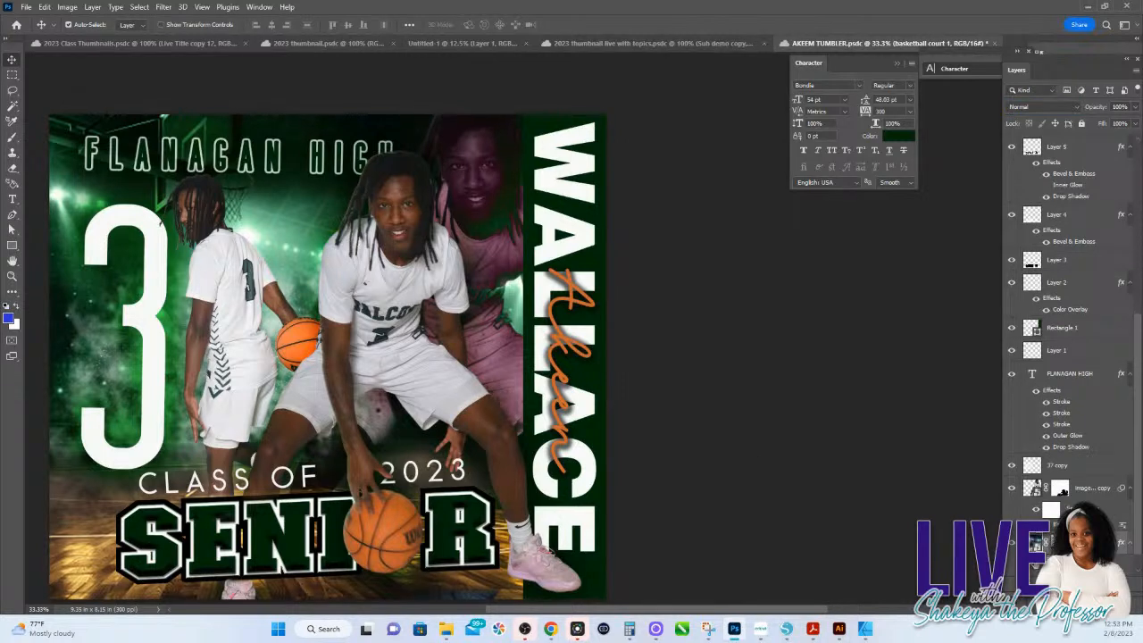
{"action": "left_click", "coordinate": [1046, 570]}
{"action": "double_click", "coordinate": [1070, 570]}
{"action": "left_click", "coordinate": [956, 168]}
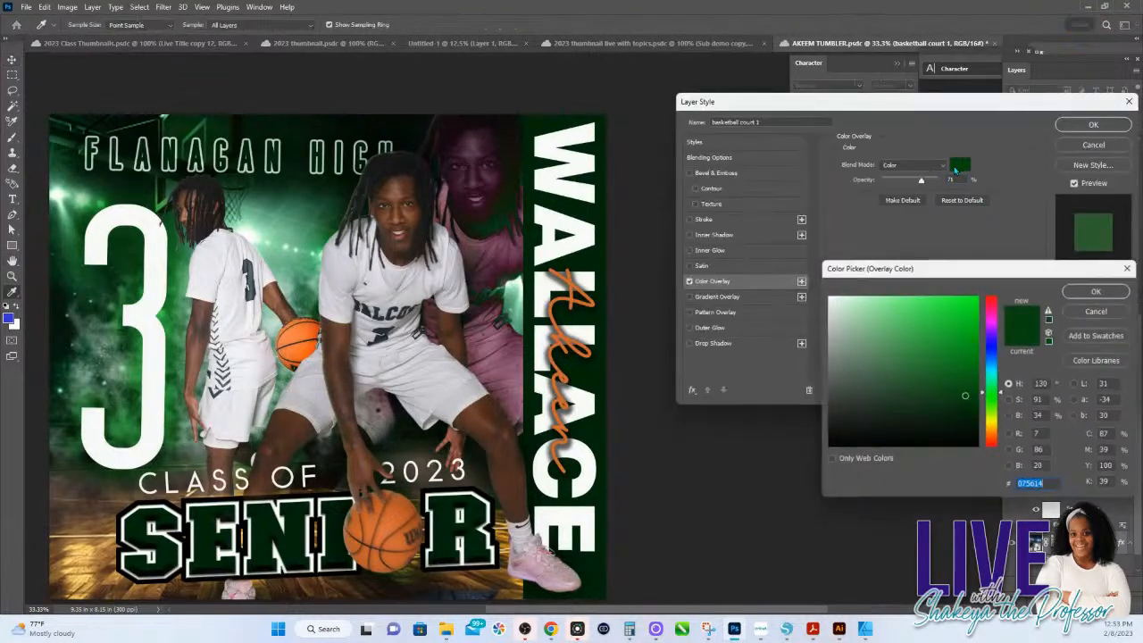
Step: Try dark blue 071456, magenta 56073b, teal 075653 and green 07560d as the court background's overlay colour
{"action": "left_click", "coordinate": [998, 354]}
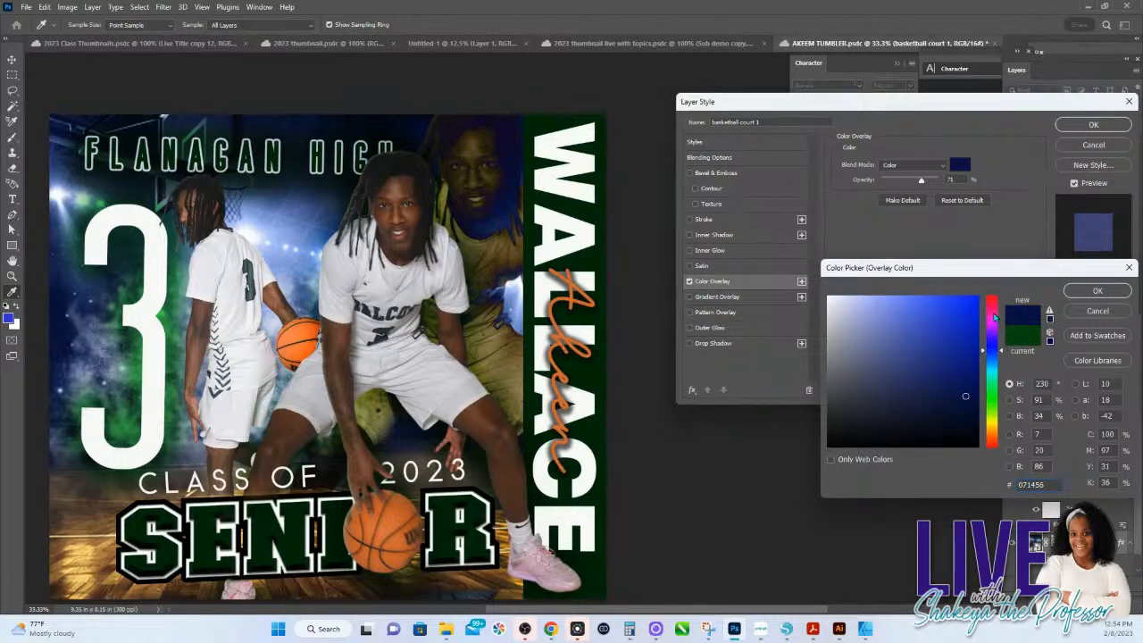
{"action": "left_click", "coordinate": [995, 317]}
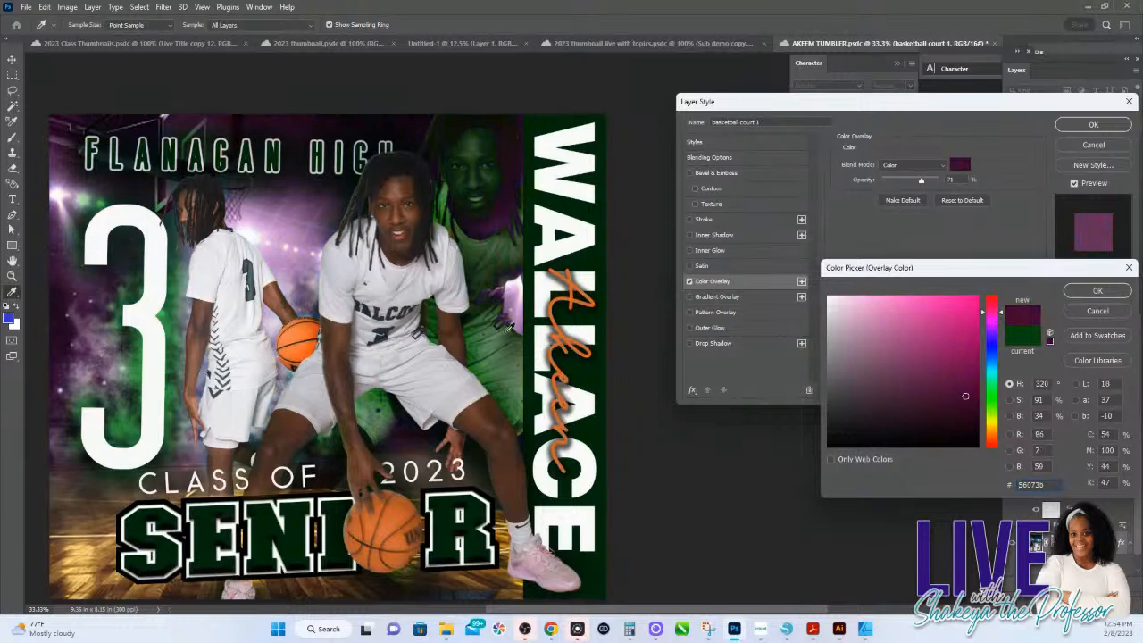
{"action": "left_click", "coordinate": [1001, 327]}
{"action": "left_click_drag", "start_coordinate": [1002, 329], "coordinate": [1001, 390]}
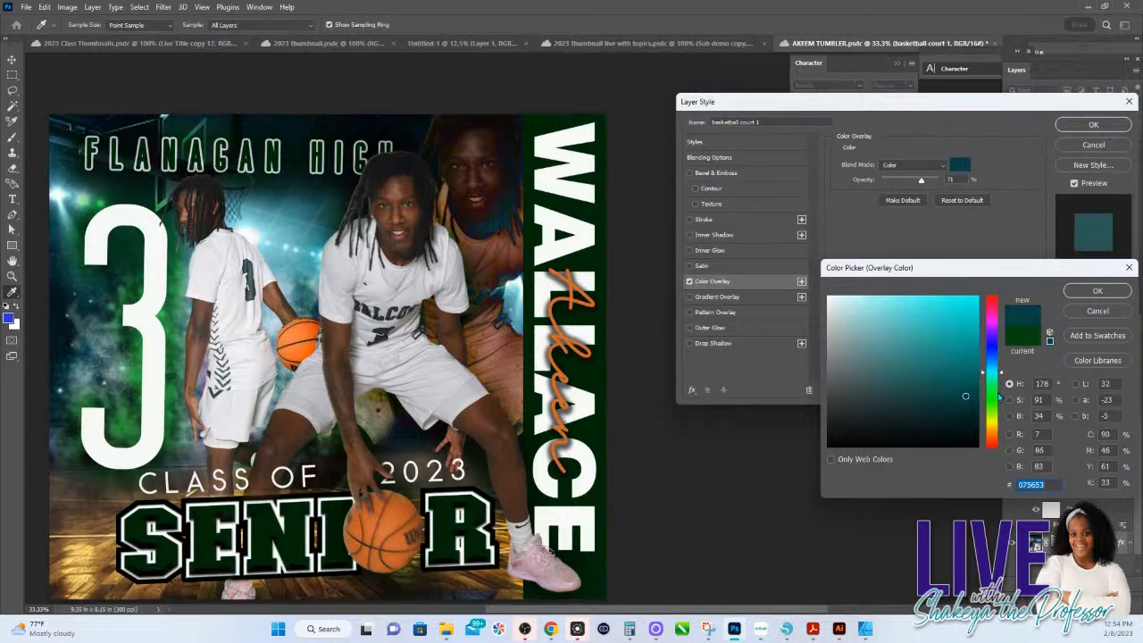
{"action": "left_click", "coordinate": [999, 400]}
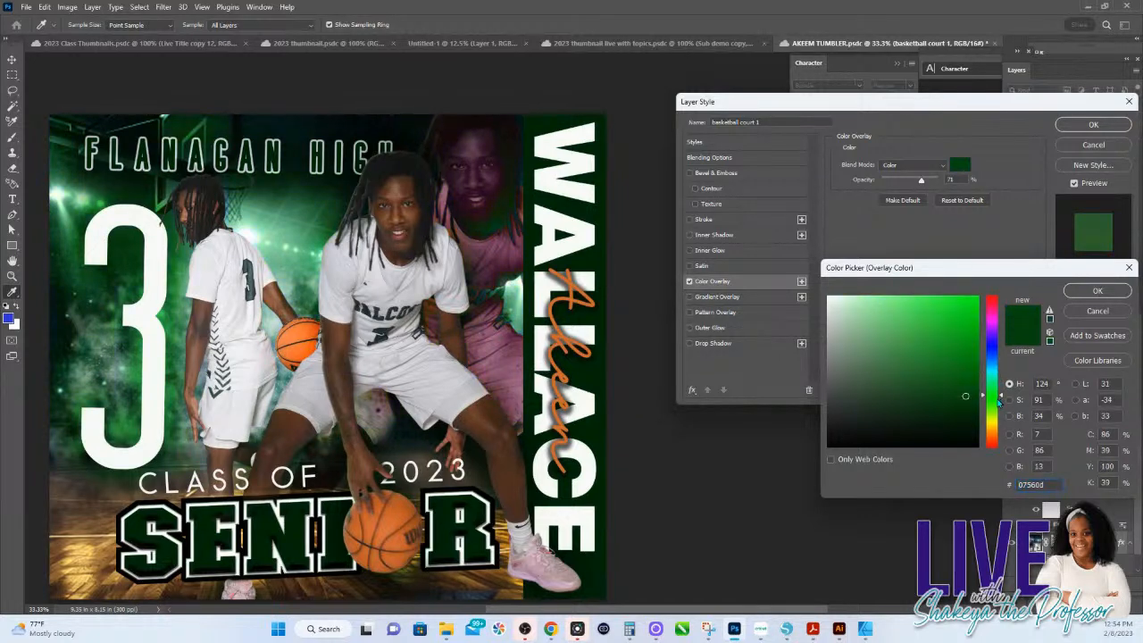
Step: Try olive 3f5607 and crimson 560730 as the court background's overlay colour, and discard the colour and layer style changes
{"action": "left_click", "coordinate": [999, 416]}
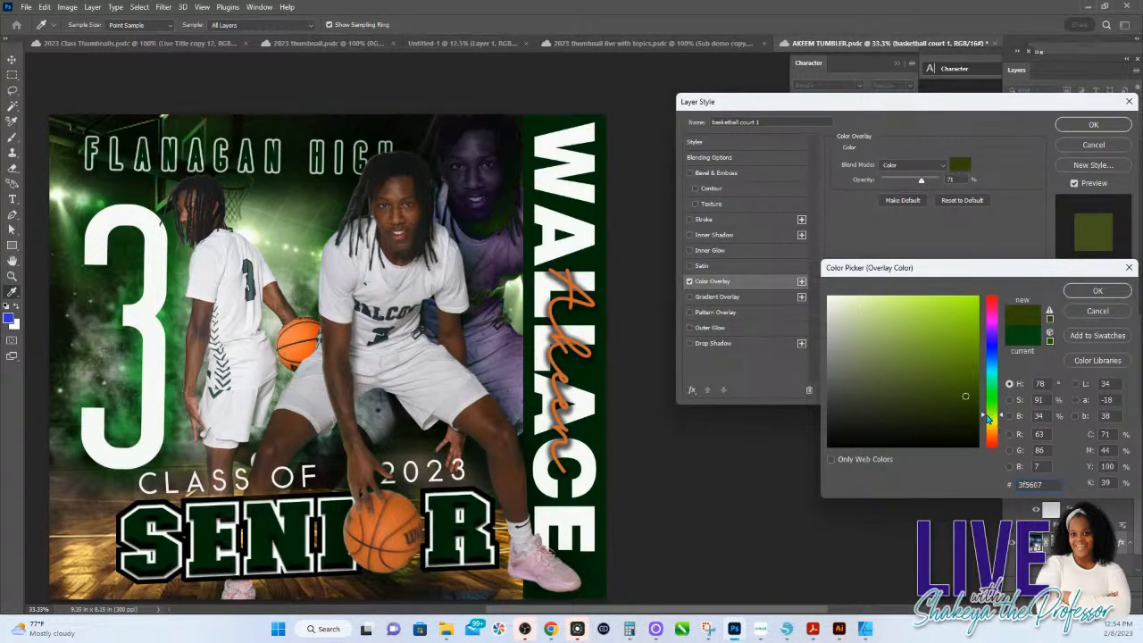
{"action": "left_click", "coordinate": [993, 432]}
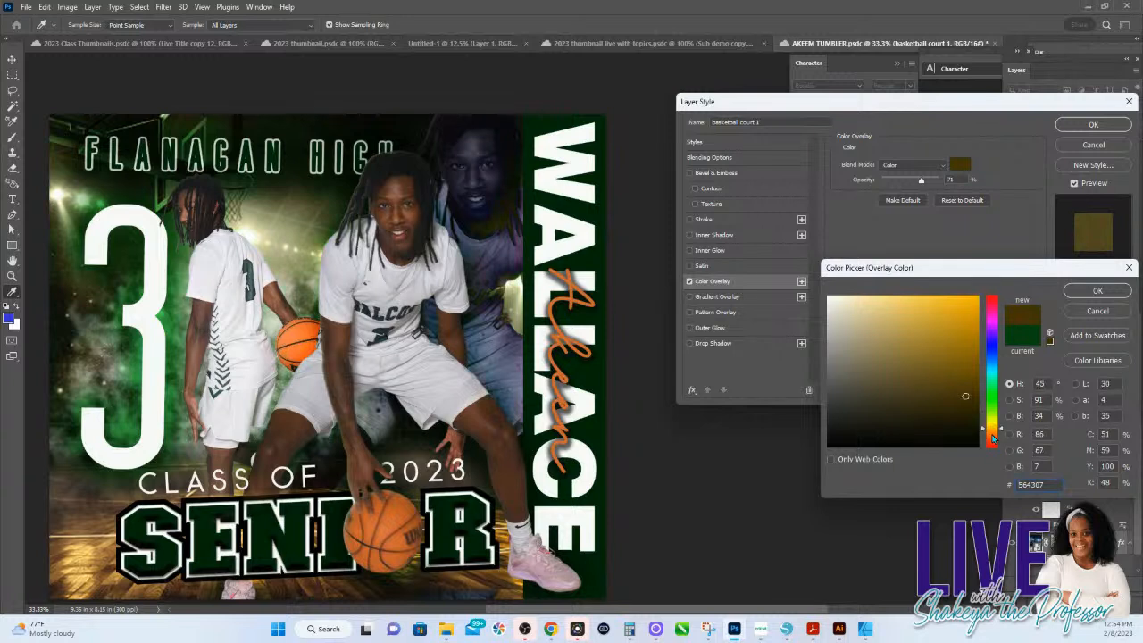
{"action": "left_click", "coordinate": [993, 434]}
{"action": "left_click_drag", "start_coordinate": [993, 443], "coordinate": [995, 449]}
{"action": "left_click", "coordinate": [992, 309]}
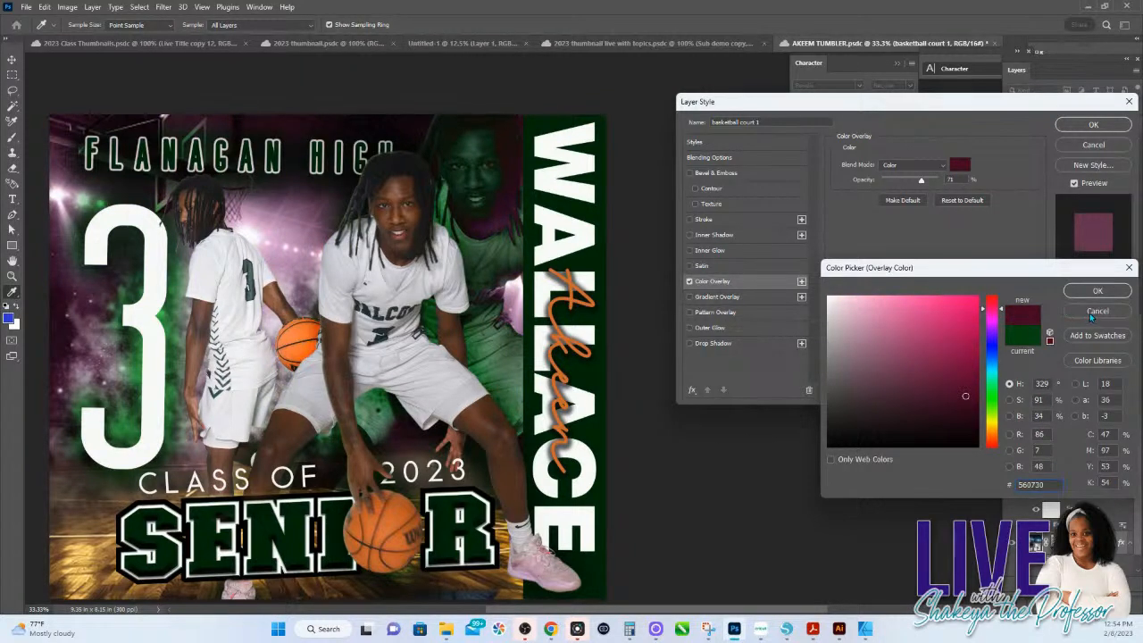
{"action": "left_click", "coordinate": [1090, 312]}
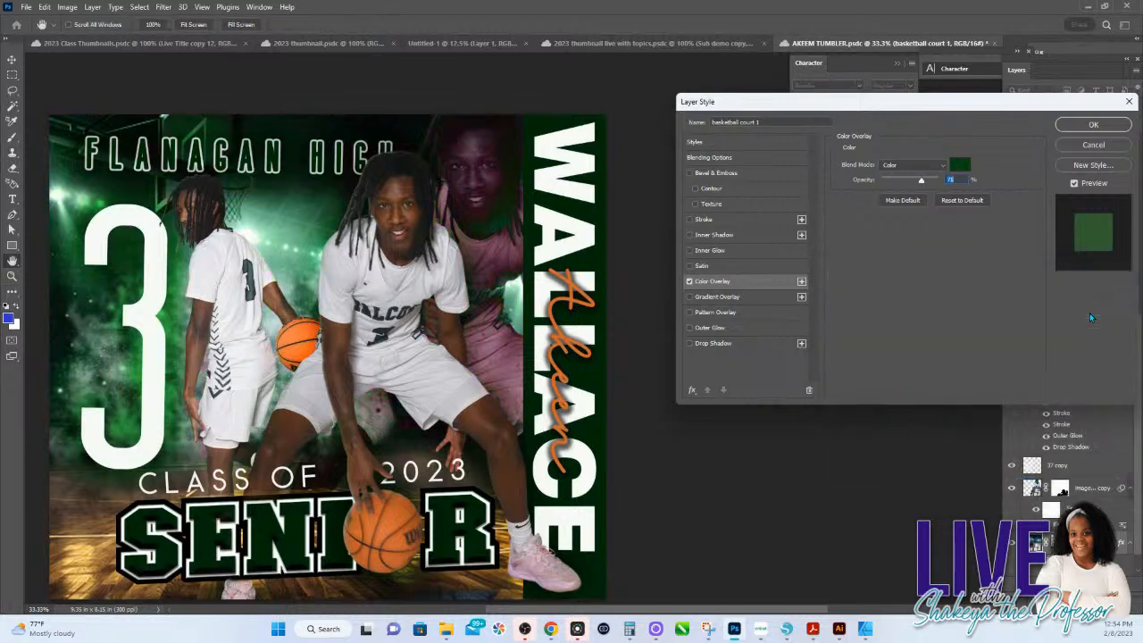
{"action": "left_click", "coordinate": [1103, 148]}
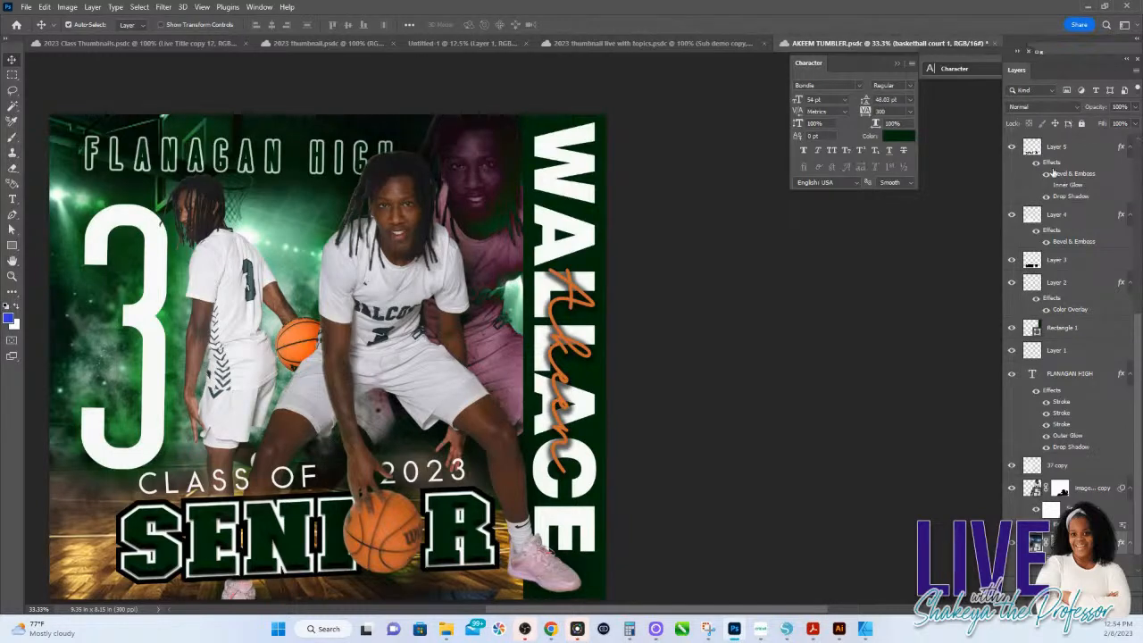
Step: Preview the Hard Mix blend mode on the court background, and set the faded player image's blend mode to Screen
{"action": "left_click", "coordinate": [1078, 108]}
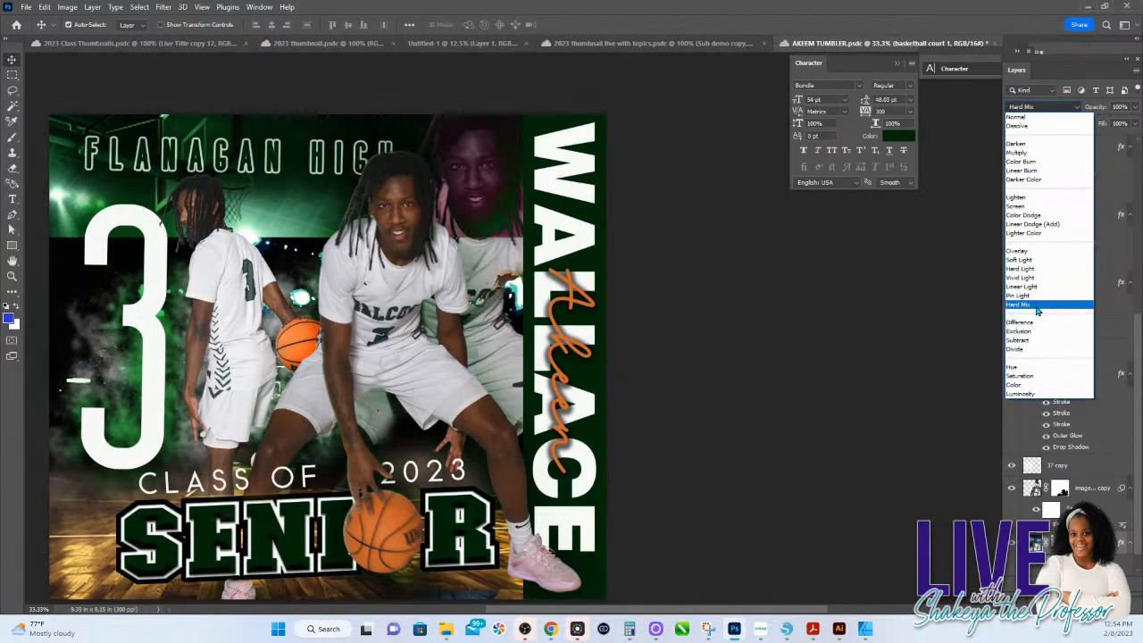
{"action": "left_click", "coordinate": [1022, 322]}
{"action": "key", "text": "9"}
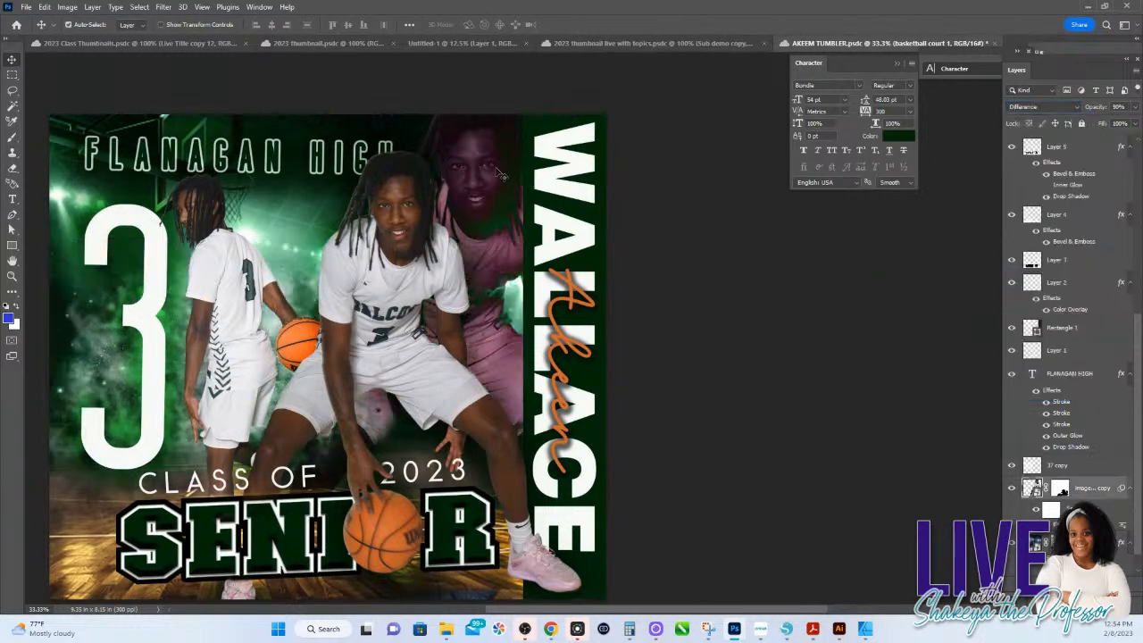
{"action": "left_click", "coordinate": [1042, 107]}
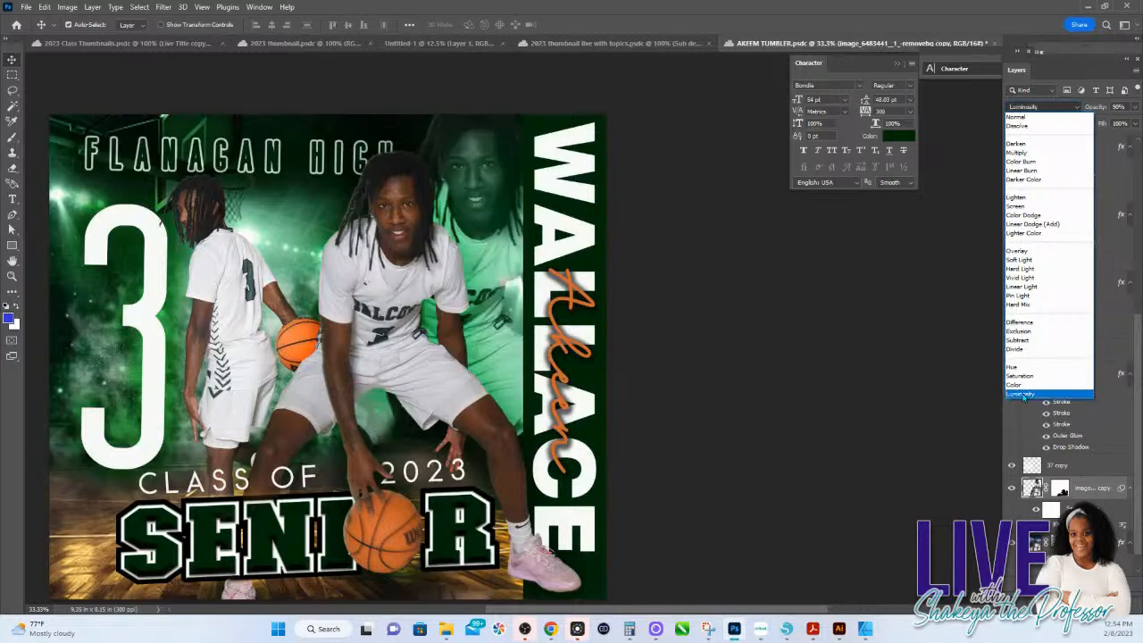
{"action": "left_click", "coordinate": [1016, 207]}
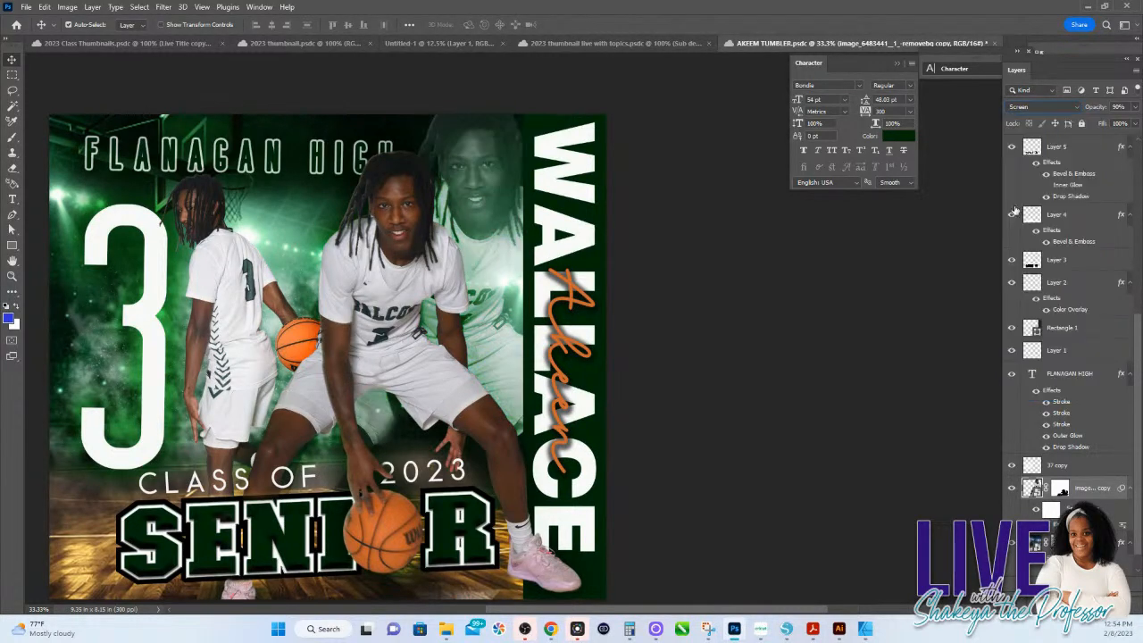
Step: Try 49% and 100% opacity on the faded player image, and set its opacity to 24%
{"action": "left_click", "coordinate": [1135, 106]}
{"action": "left_click_drag", "start_coordinate": [1127, 124], "coordinate": [1113, 124]}
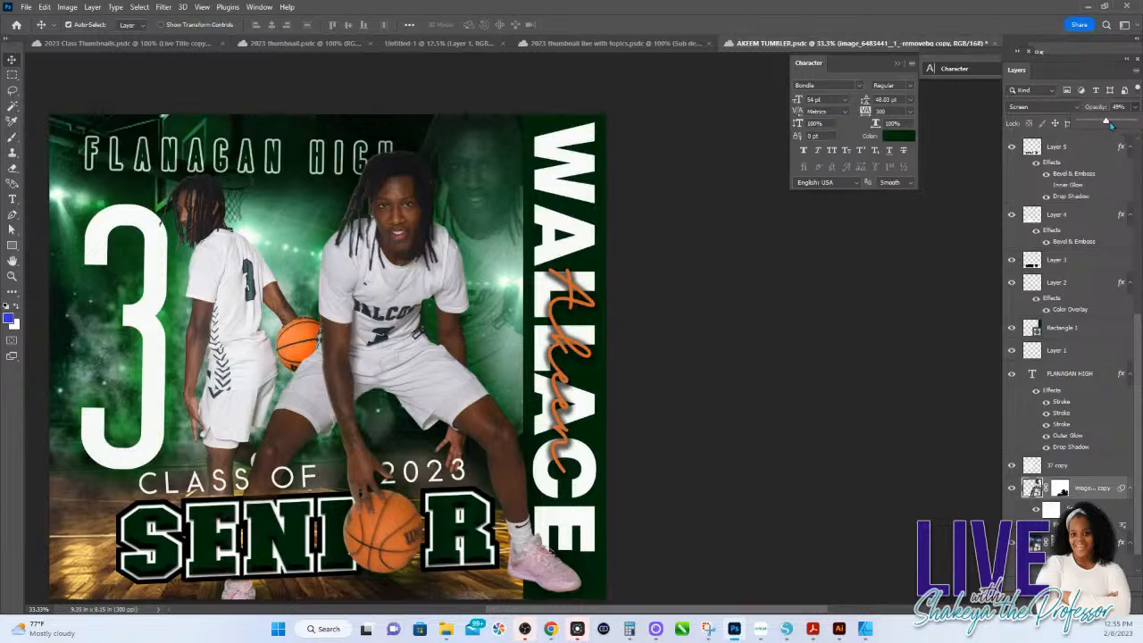
{"action": "left_click_drag", "start_coordinate": [1107, 123], "coordinate": [1134, 122]}
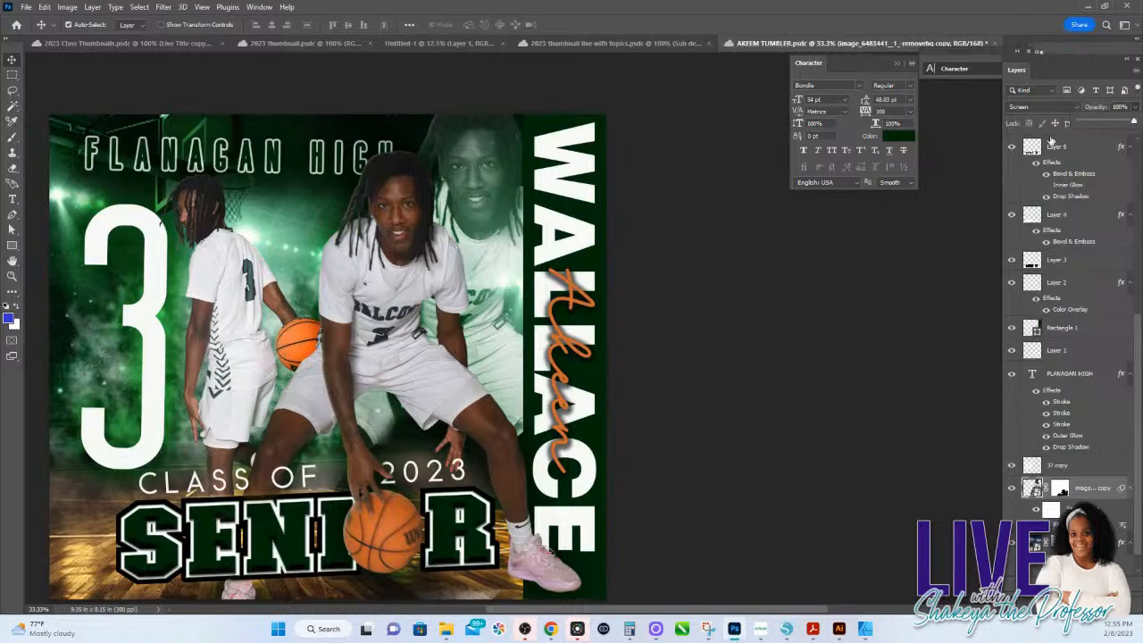
{"action": "left_click", "coordinate": [1112, 122]}
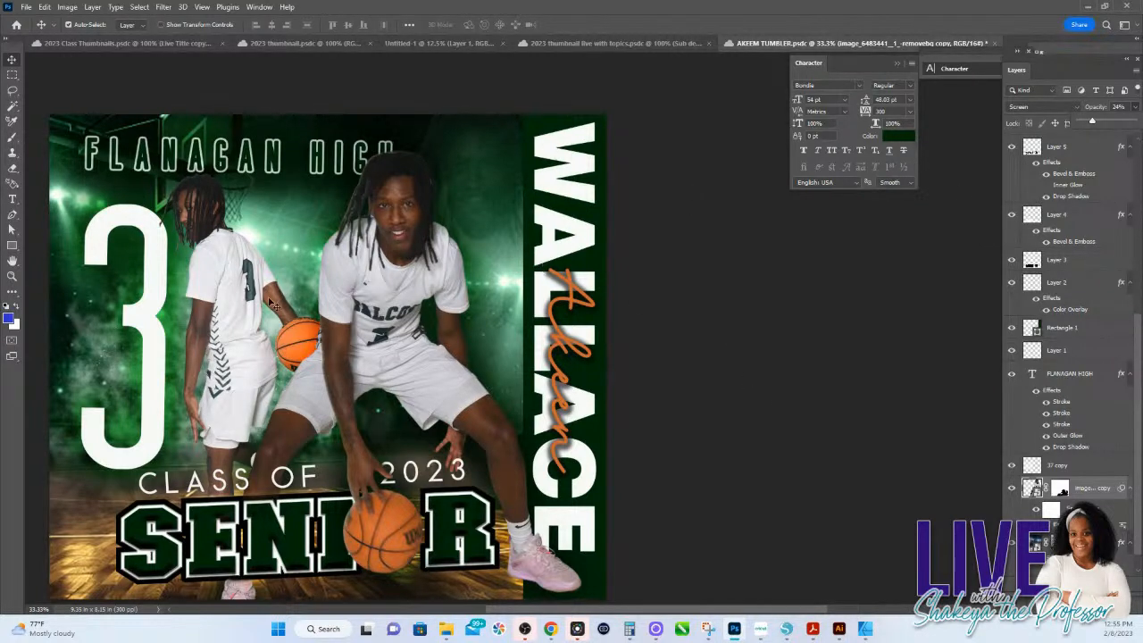
Step: Change the colour of the large number 3 text to green 13c22c
{"action": "left_click", "coordinate": [136, 226]}
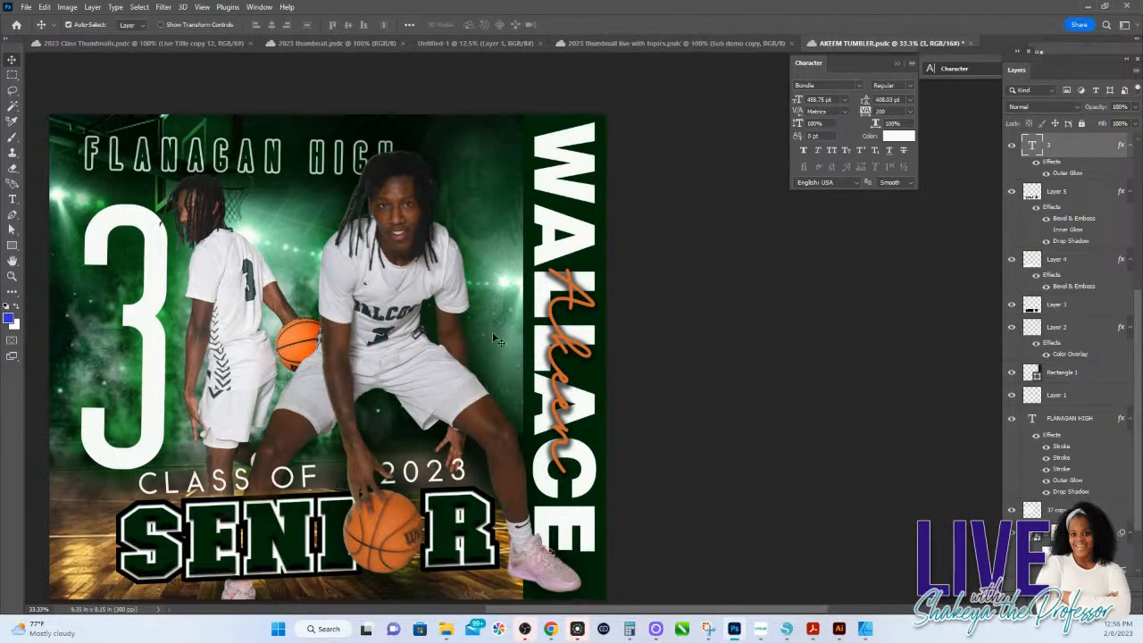
{"action": "left_click_drag", "start_coordinate": [676, 368], "coordinate": [906, 364]}
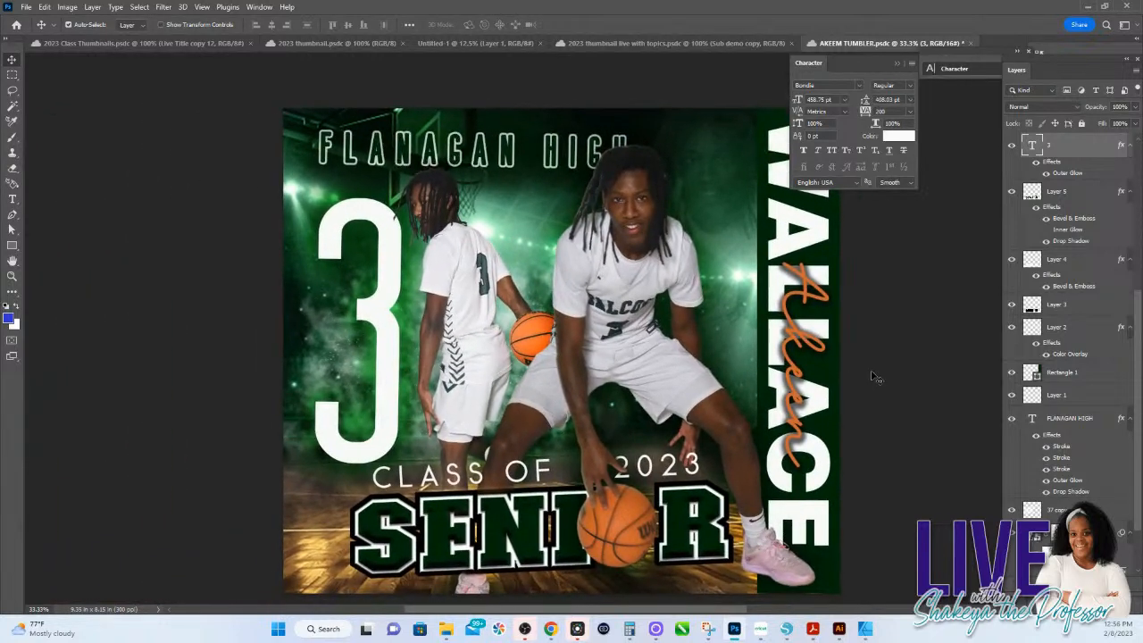
{"action": "left_click", "coordinate": [902, 137]}
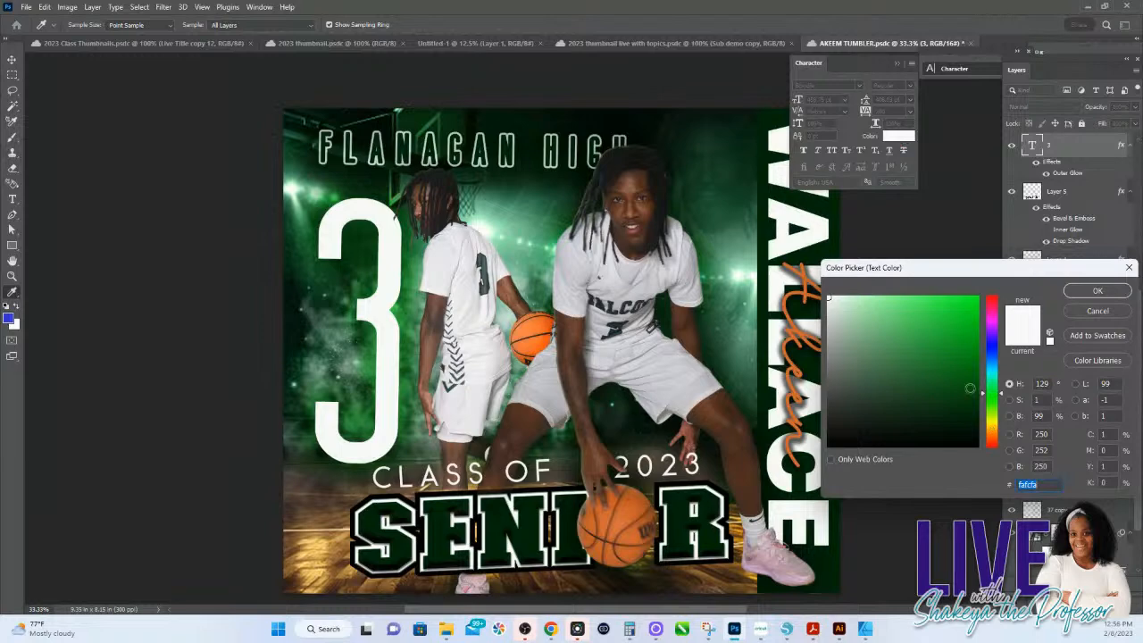
{"action": "left_click", "coordinate": [964, 332]}
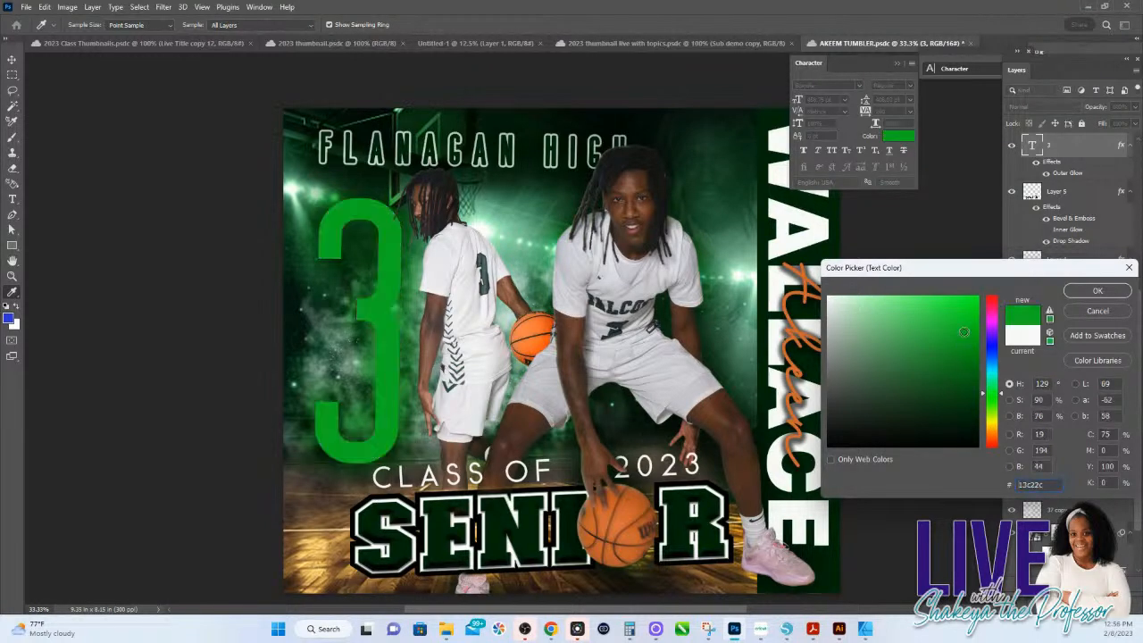
{"action": "left_click", "coordinate": [1106, 291]}
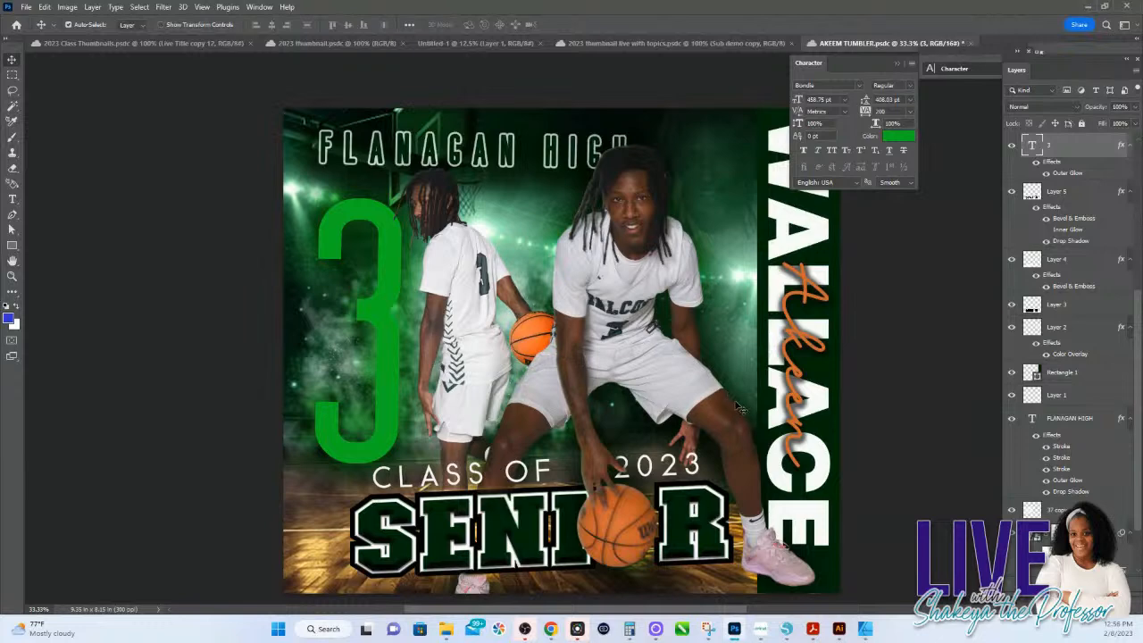
{"action": "left_click_drag", "start_coordinate": [734, 355], "coordinate": [618, 204]}
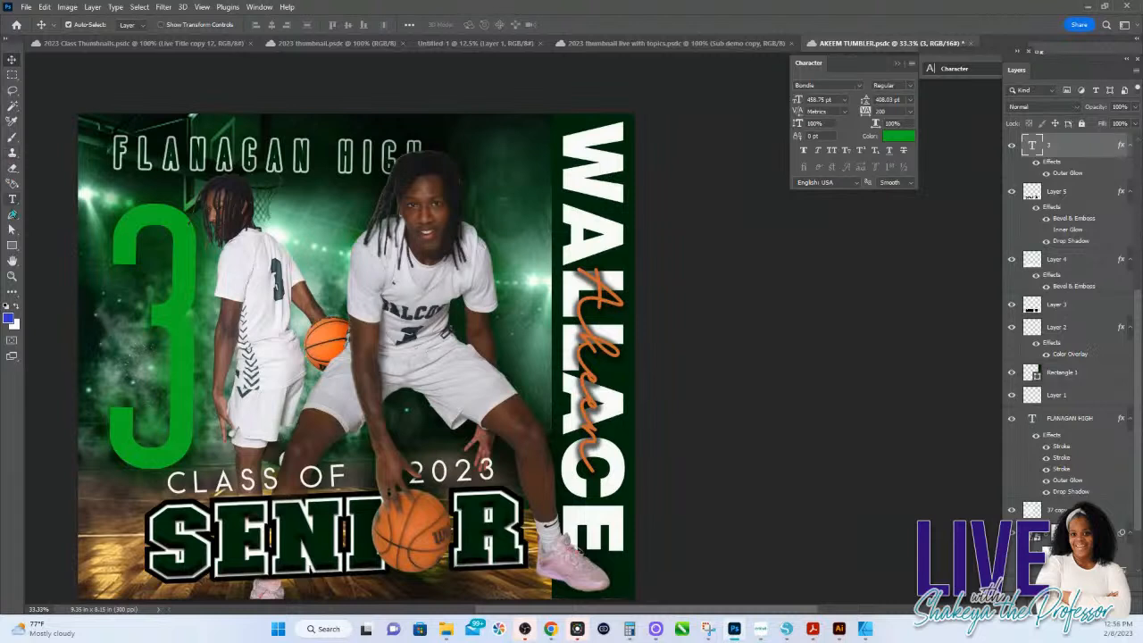
Step: Add the text HSINK365 in green over the players, below the FLANAGAN HIGH heading
{"action": "left_click", "coordinate": [13, 200]}
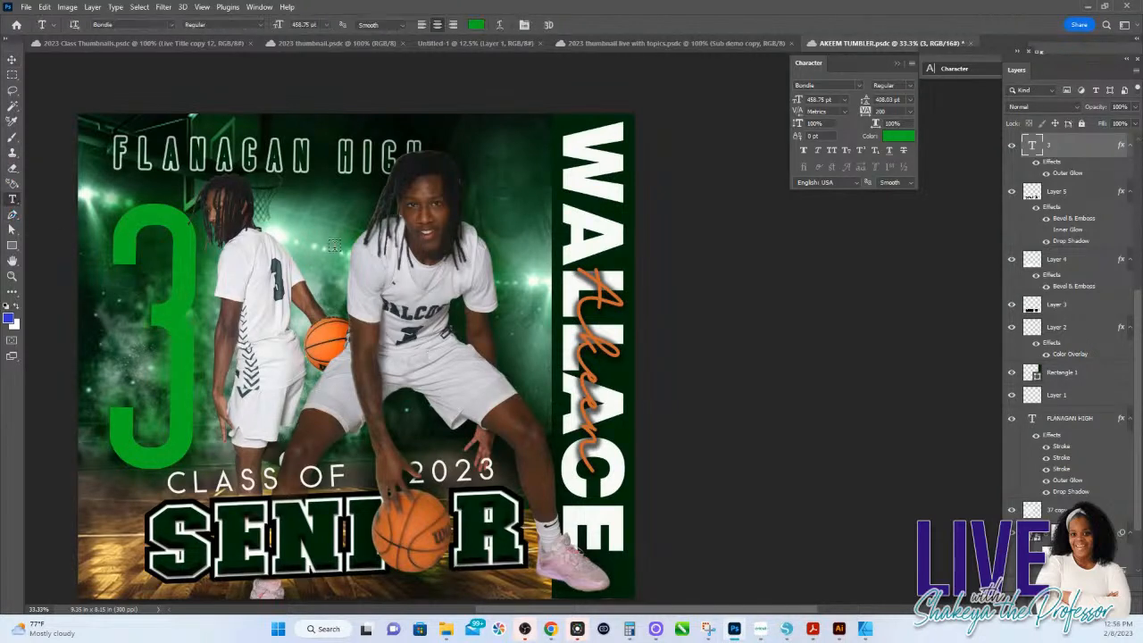
{"action": "left_click", "coordinate": [333, 243]}
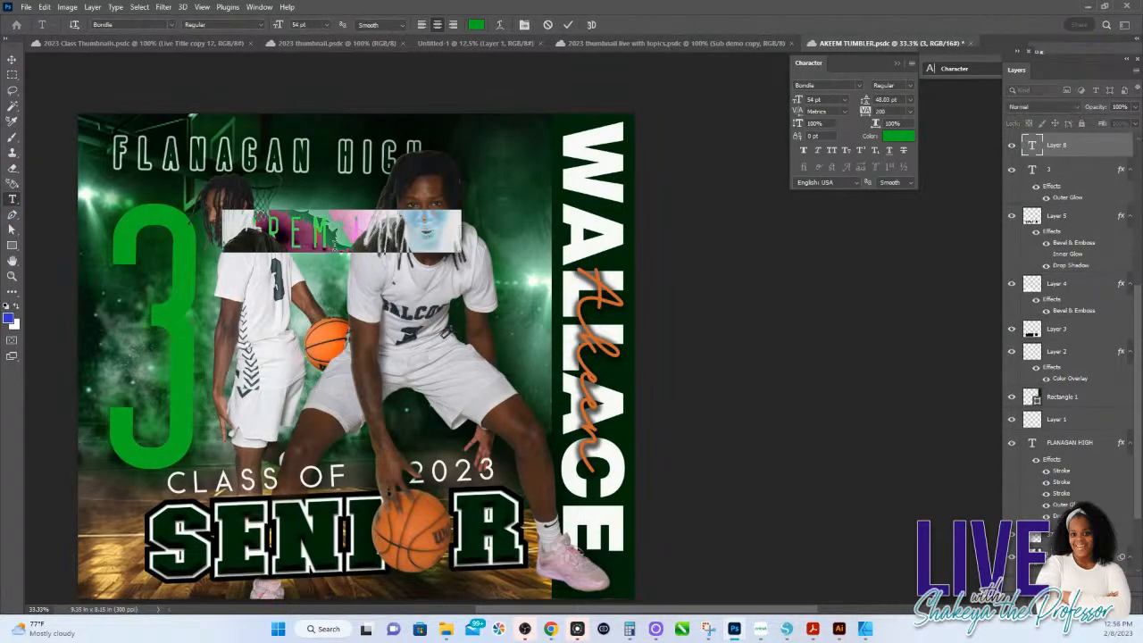
{"action": "type", "text": "HSIN"}
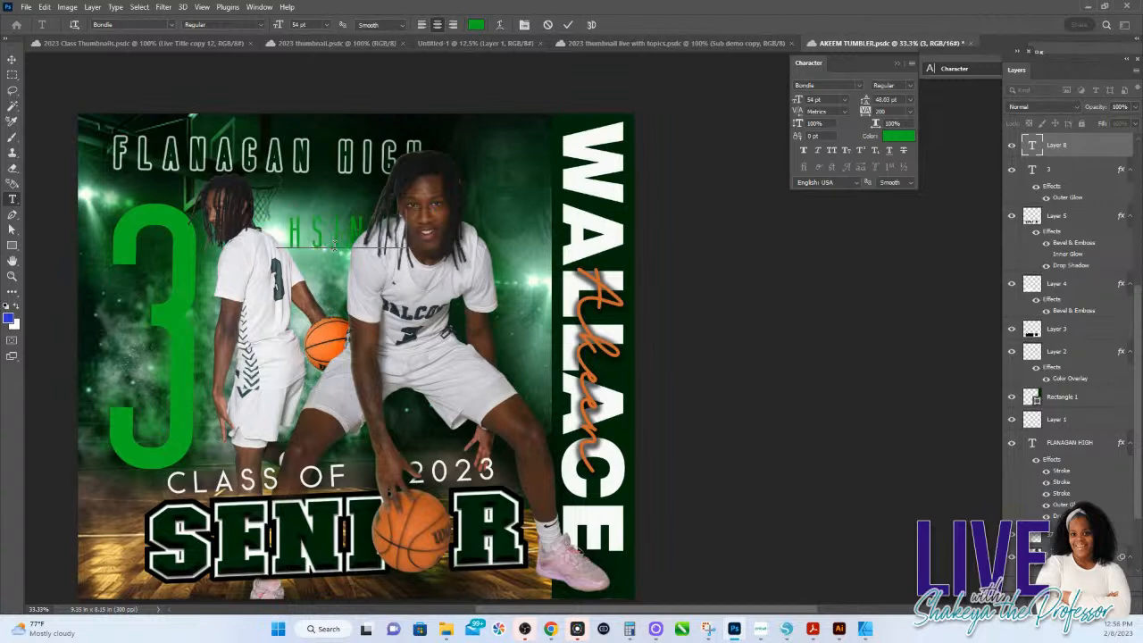
{"action": "type", "text": "KS"}
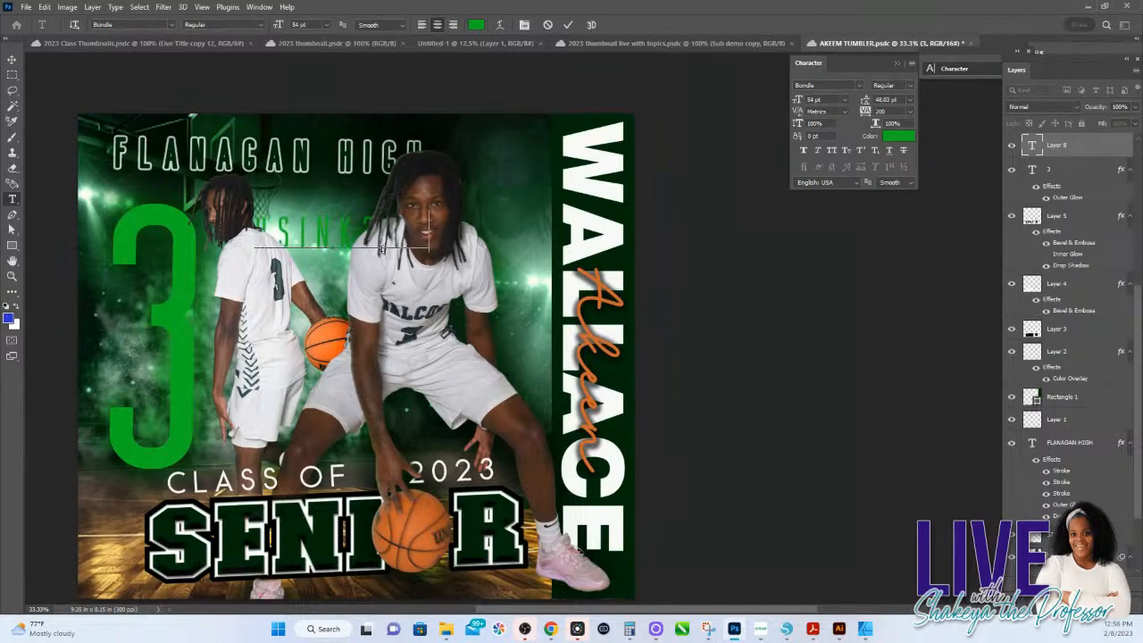
{"action": "key", "text": "Escape"}
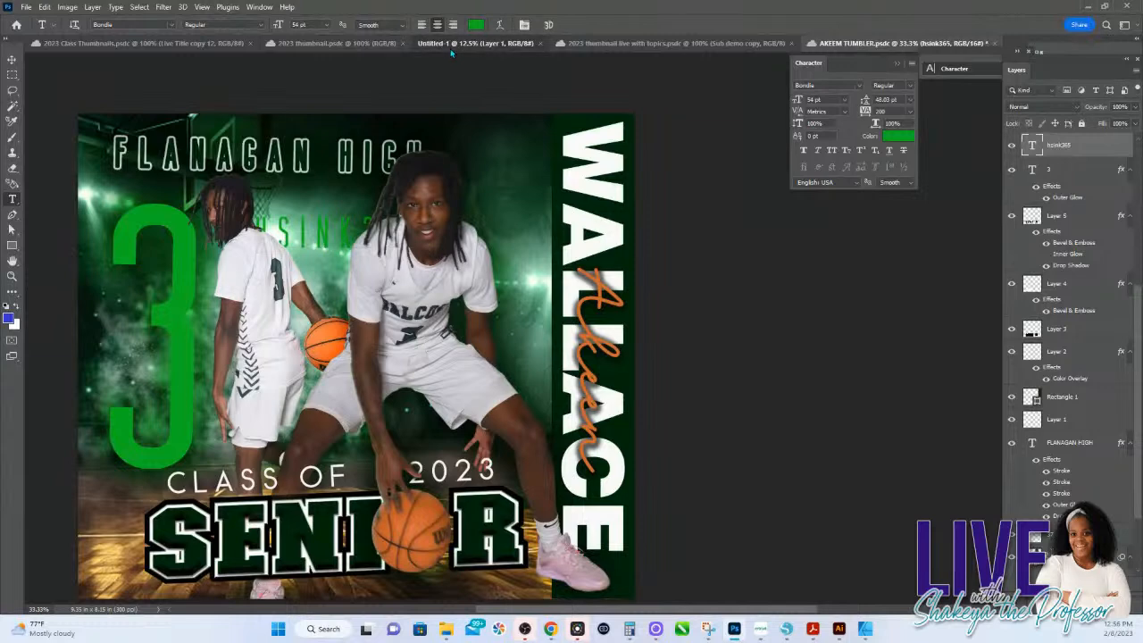
Step: In the Untitled-1 document, add a text box reading HSINK 365 in the upper part of the page and start transforming it
{"action": "left_click", "coordinate": [454, 43]}
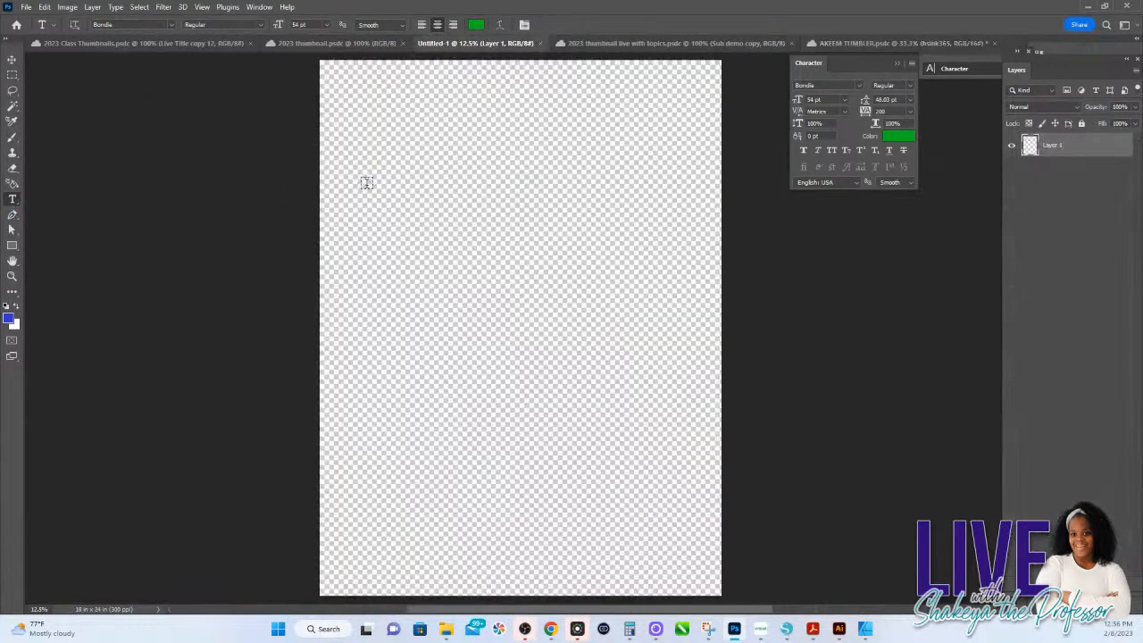
{"action": "left_click", "coordinate": [437, 248]}
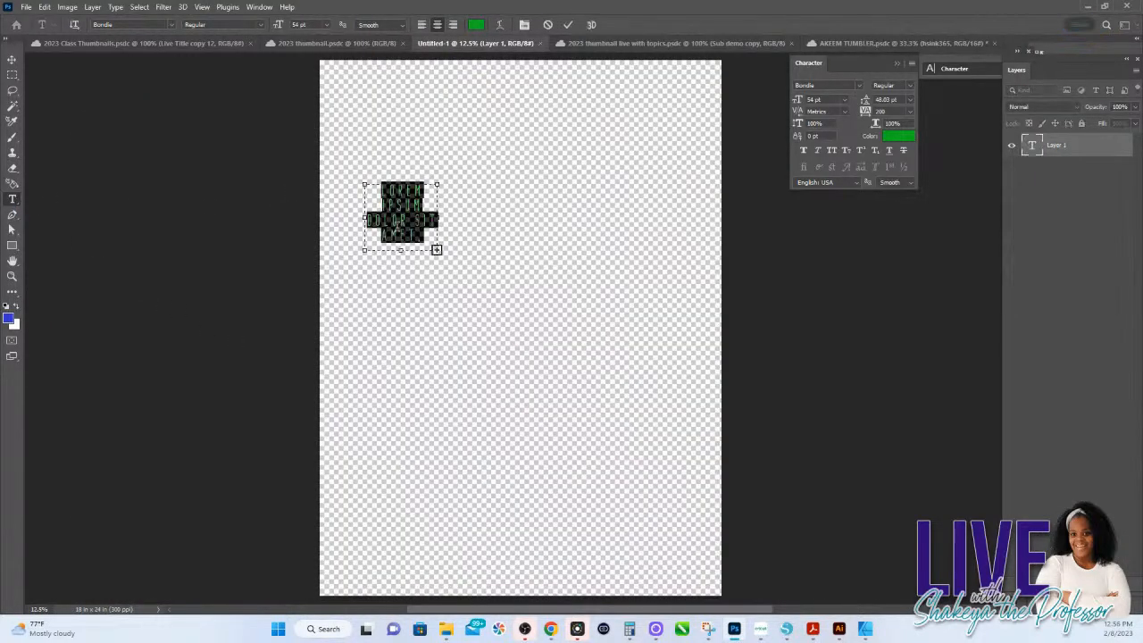
{"action": "type", "text": "HSINK"}
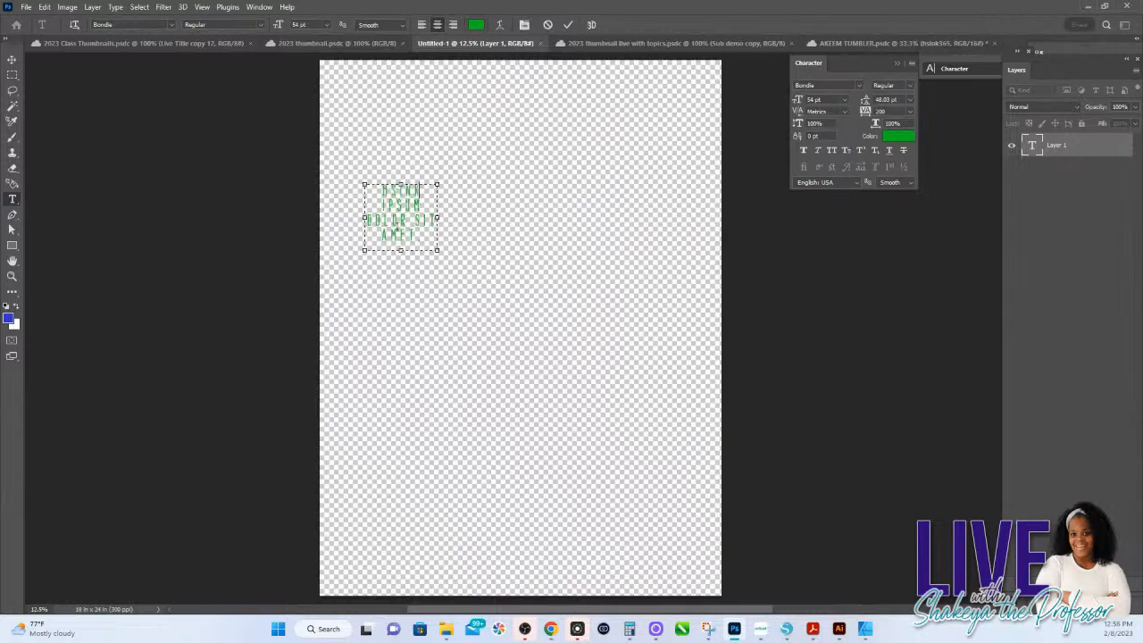
{"action": "key", "text": "shift+Home"}
{"action": "type", "text": "HSINK 365"}
{"action": "left_click_drag", "start_coordinate": [423, 236], "coordinate": [373, 211]}
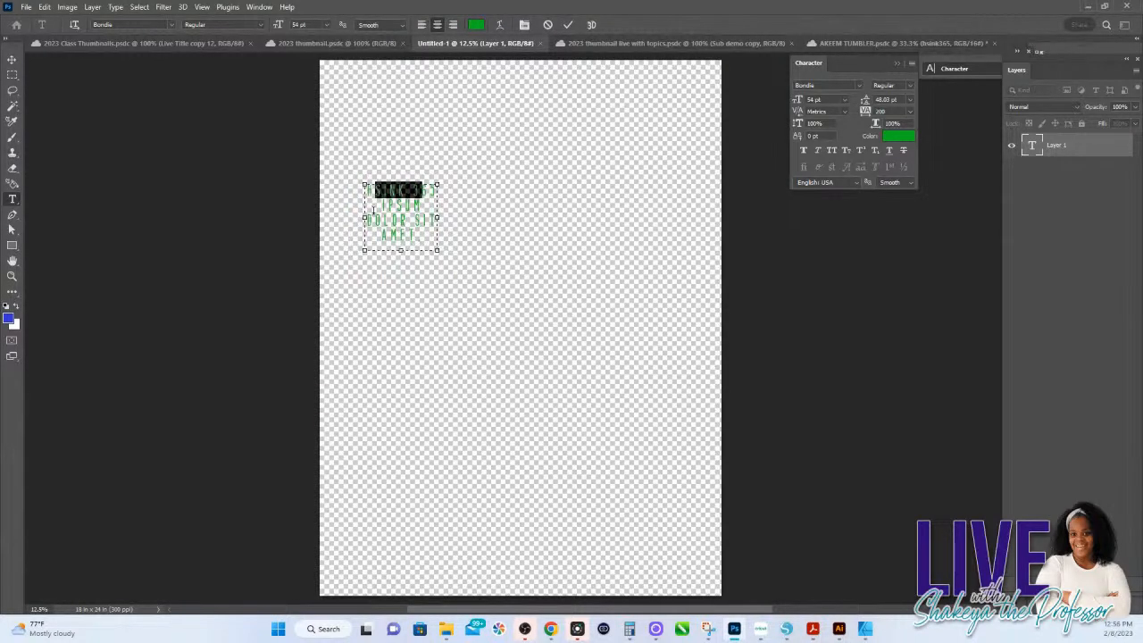
{"action": "left_click", "coordinate": [489, 264]}
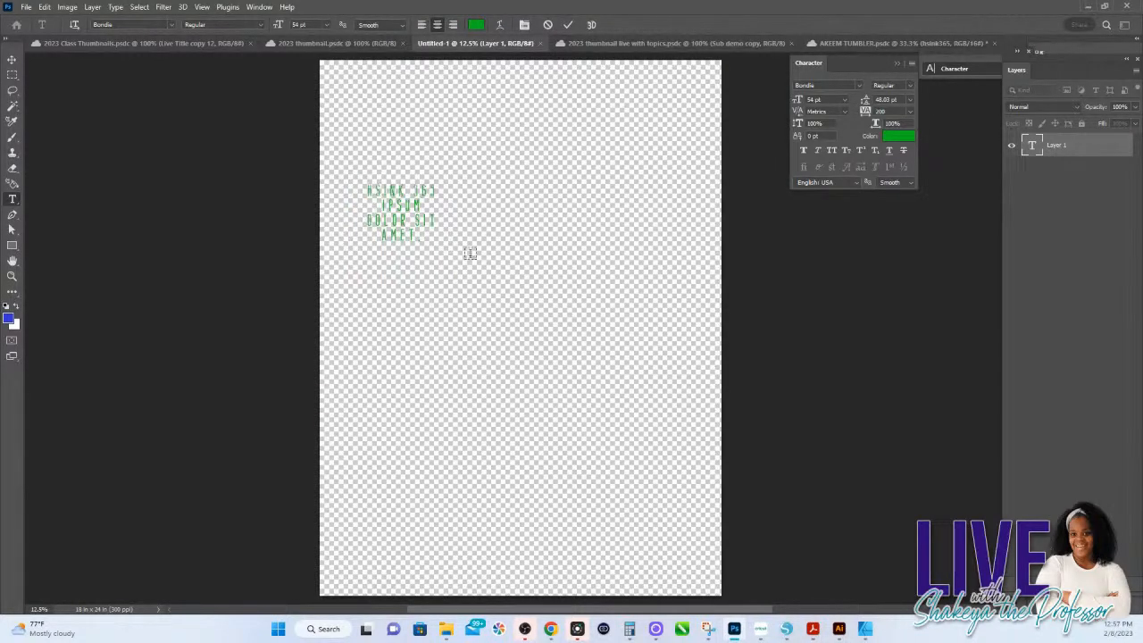
{"action": "left_click", "coordinate": [12, 60]}
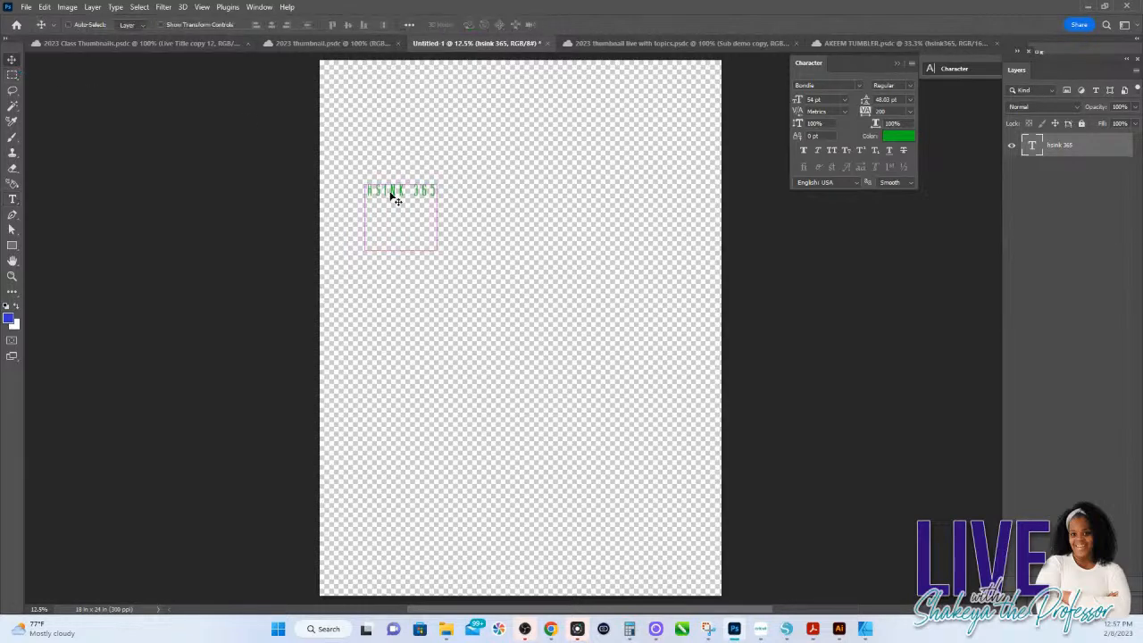
{"action": "key", "text": "ctrl+t"}
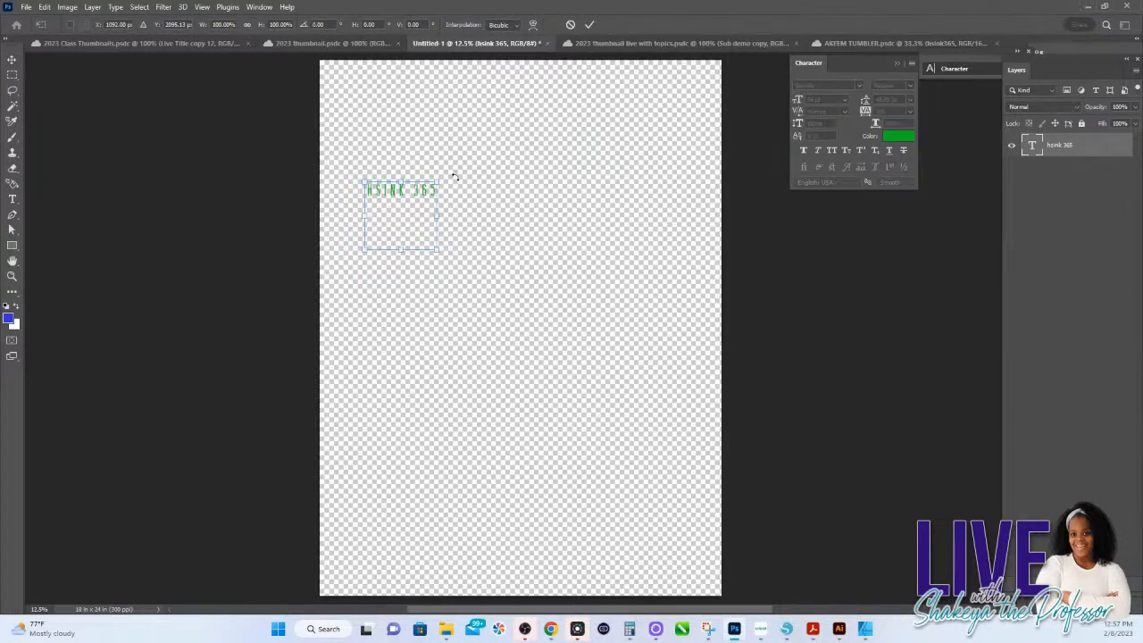
Step: Switch to Silhouette Studio and add the text HS INK 365 beside the page
{"action": "left_click", "coordinate": [786, 629]}
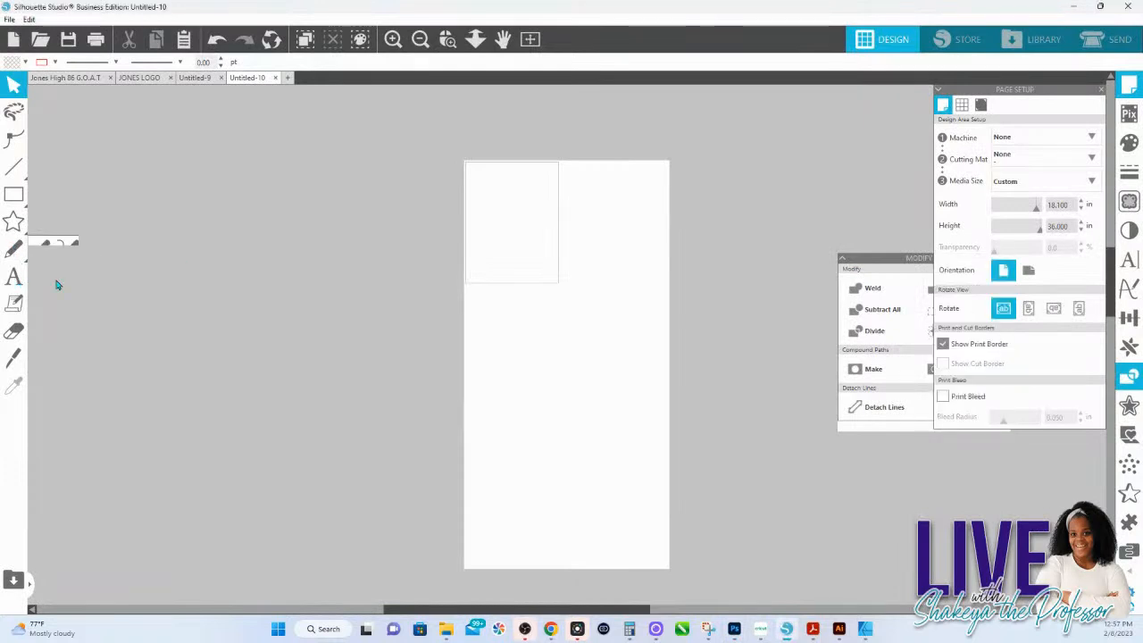
{"action": "left_click", "coordinate": [310, 291]}
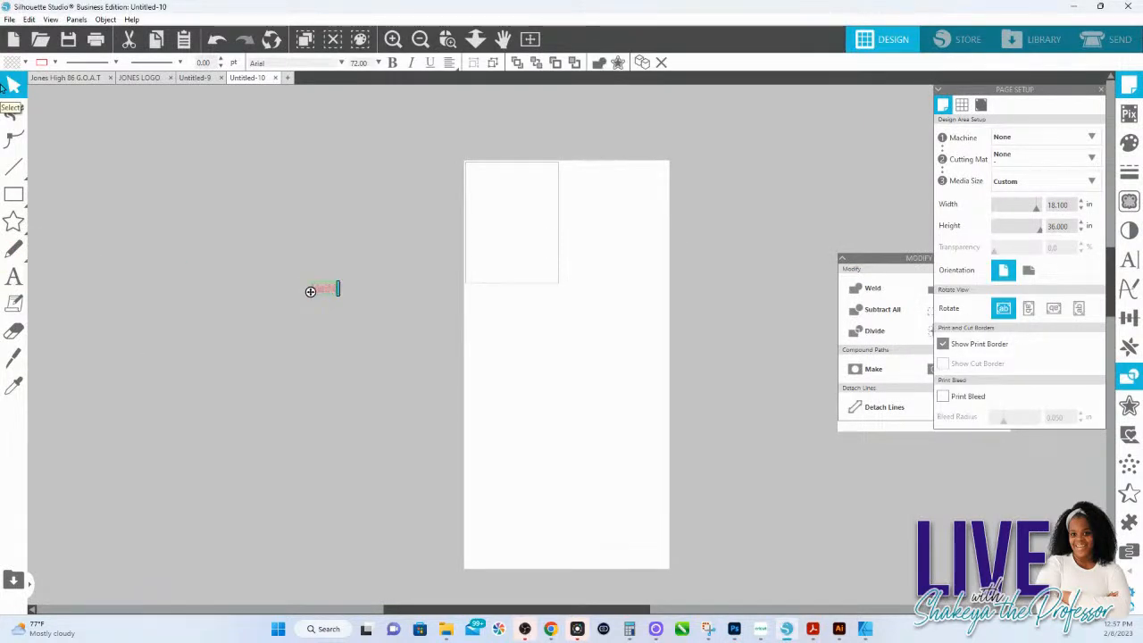
{"action": "type", "text": "JS INK 365"}
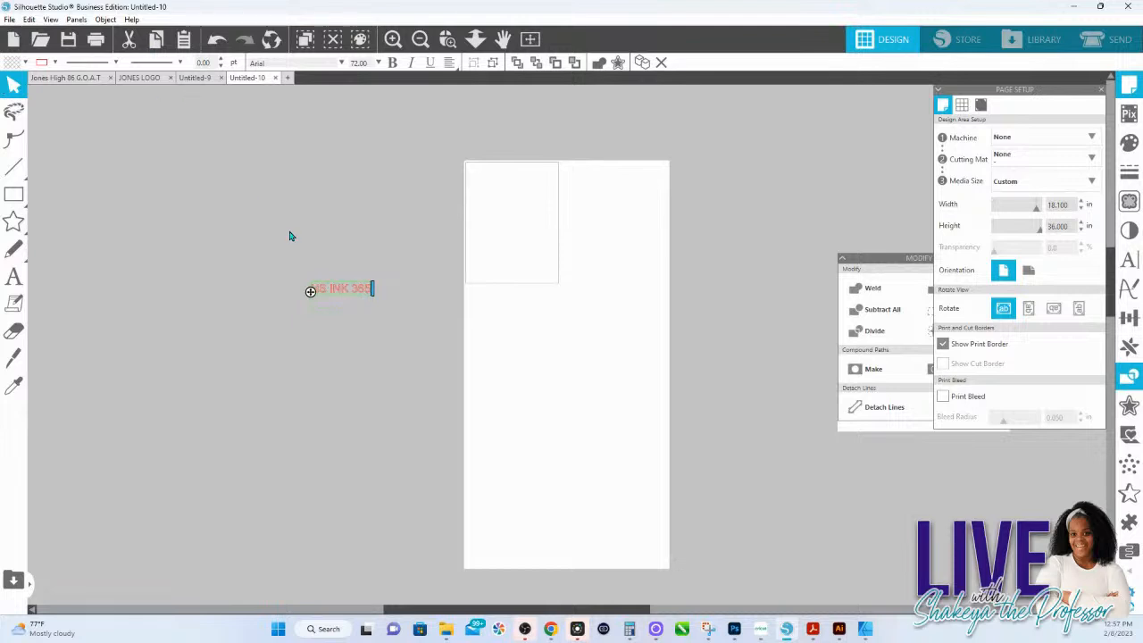
Step: Enlarge the HS INK 365 text to about 39 in wide and move it so it overlaps the page
{"action": "left_click", "coordinate": [332, 290]}
{"action": "left_click_drag", "start_coordinate": [374, 278], "coordinate": [382, 276]}
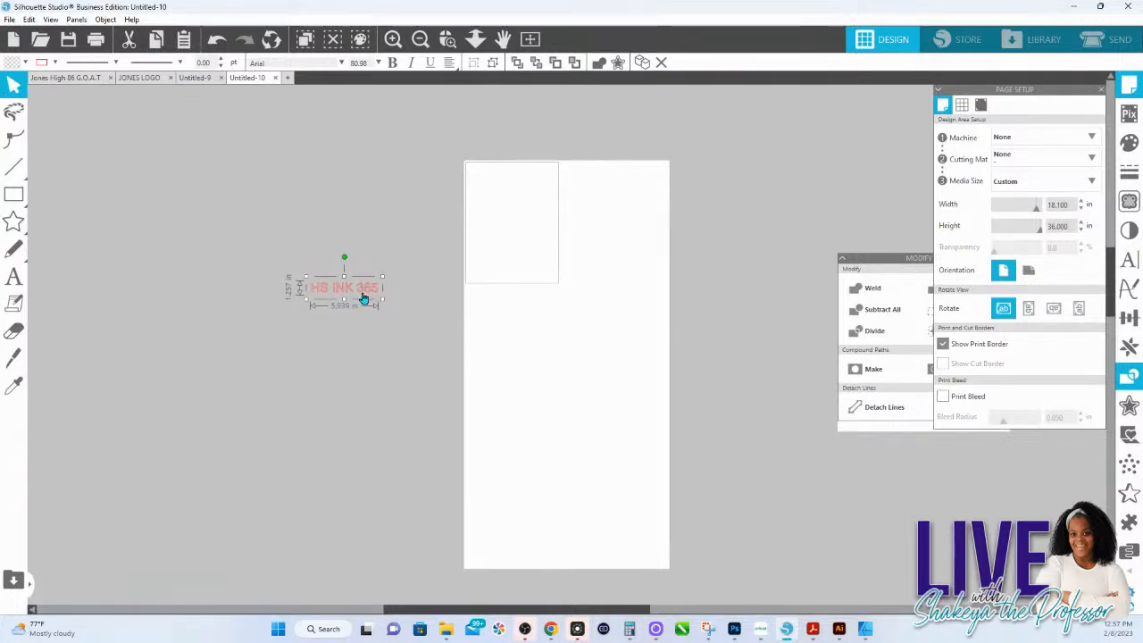
{"action": "left_click_drag", "start_coordinate": [383, 276], "coordinate": [744, 125]}
{"action": "mouse_move", "coordinate": [715, 245]}
{"action": "left_mouse_down"}
{"action": "mouse_move", "coordinate": [563, 253]}
{"action": "mouse_move", "coordinate": [623, 255]}
{"action": "left_mouse_up"}
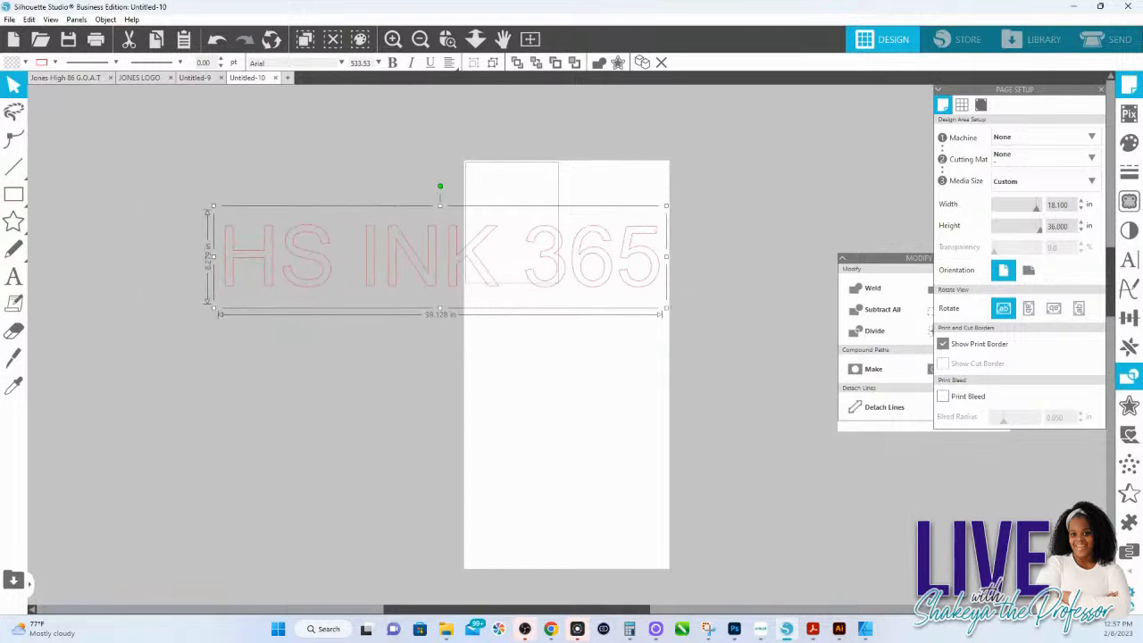
Step: Fill the HS INK 365 text with light yellow-green and deselect it
{"action": "left_click", "coordinate": [1129, 143]}
{"action": "left_click", "coordinate": [1029, 195]}
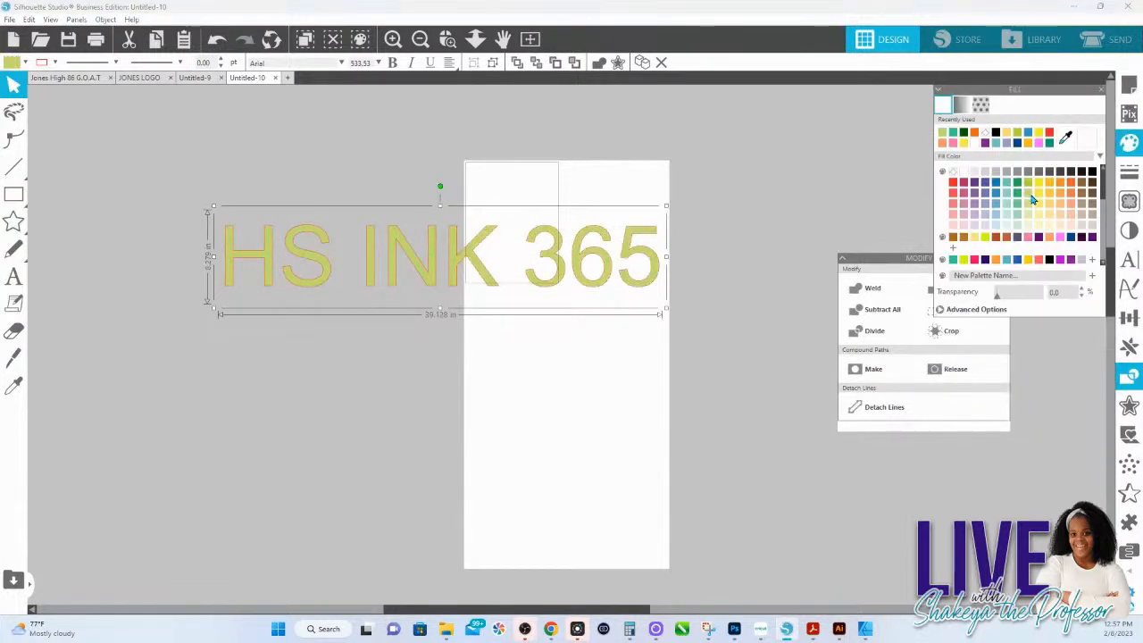
{"action": "left_click", "coordinate": [743, 182]}
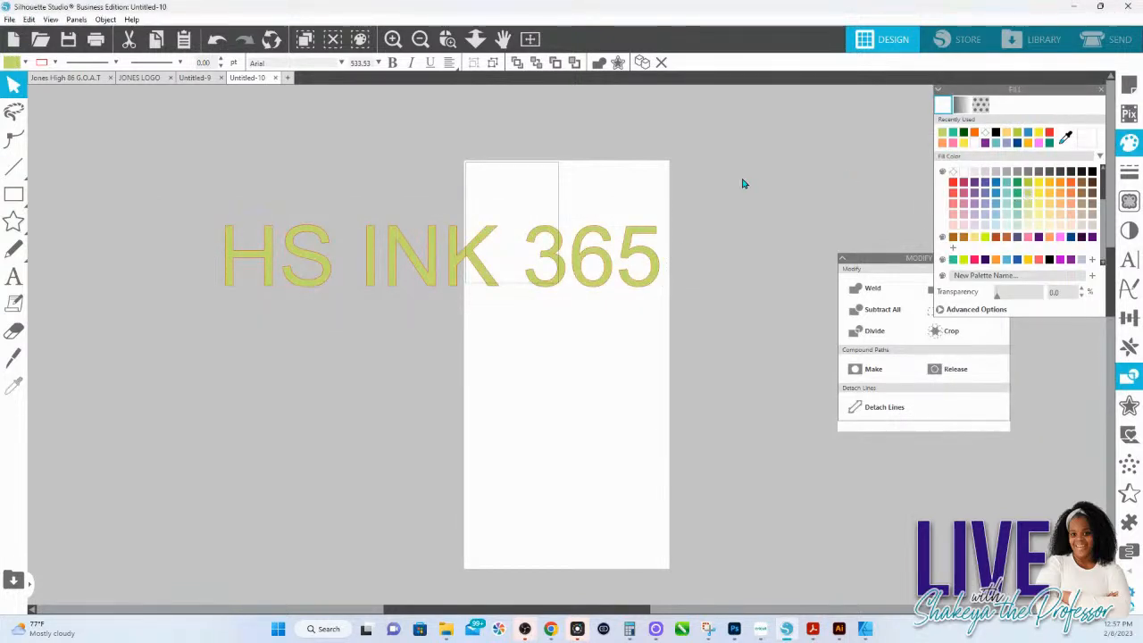
Step: Switch to Photoshop, finish transforming the HSINK 365 text and move it slightly higher on the page
{"action": "left_click", "coordinate": [735, 630]}
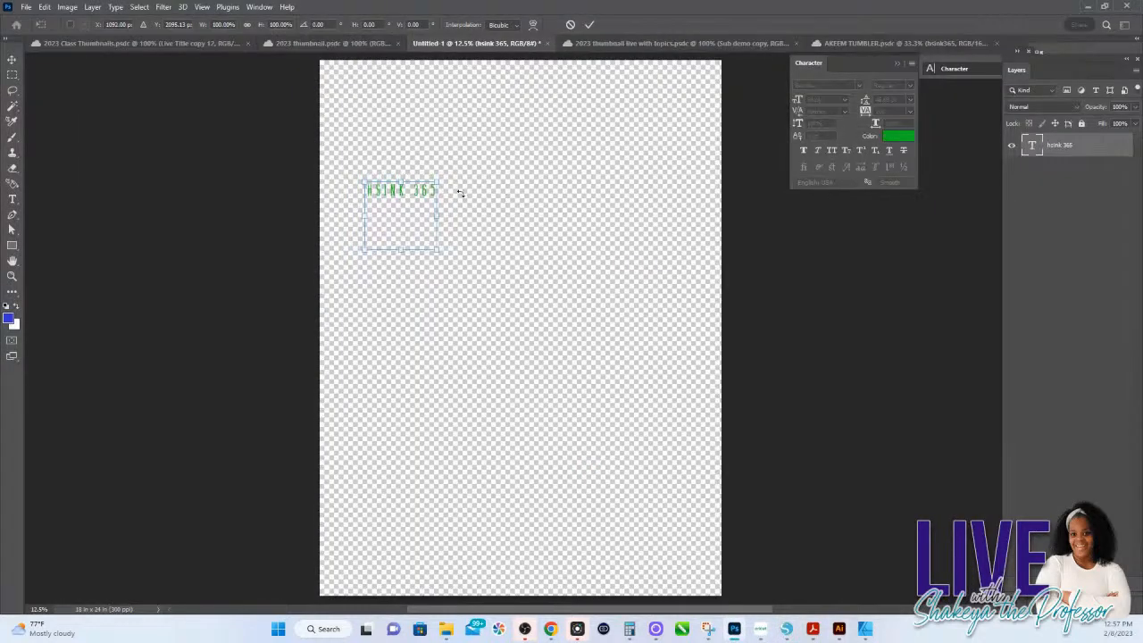
{"action": "key", "text": "Return"}
{"action": "mouse_move", "coordinate": [394, 195]}
{"action": "left_mouse_down"}
{"action": "mouse_move", "coordinate": [382, 190]}
{"action": "mouse_move", "coordinate": [405, 157]}
{"action": "mouse_move", "coordinate": [400, 174]}
{"action": "left_mouse_up"}
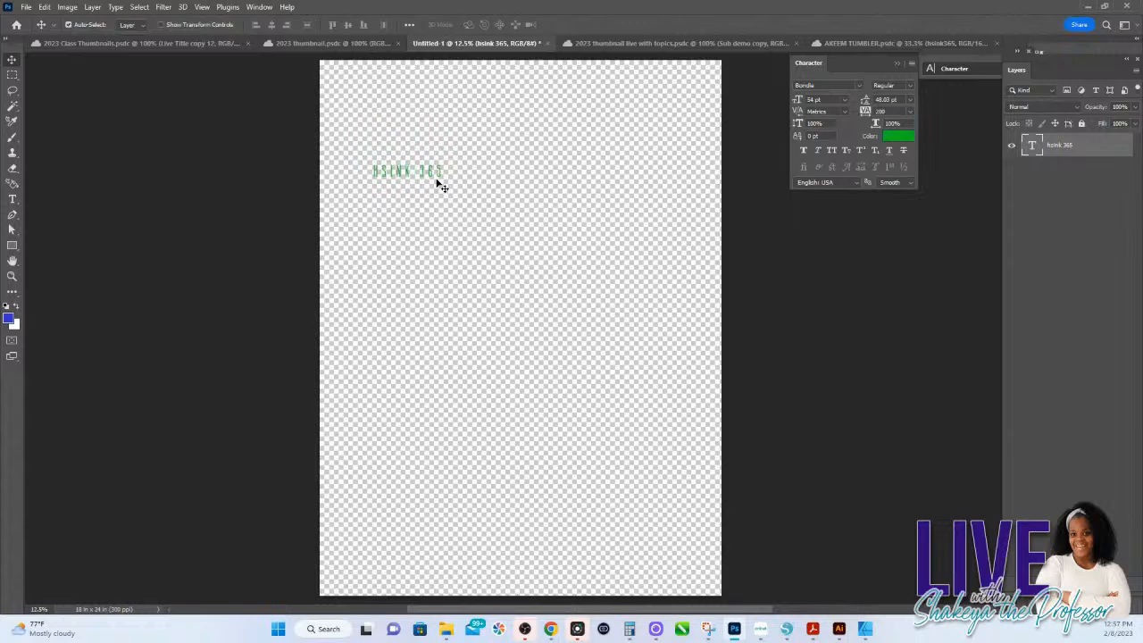
{"action": "key", "text": "ctrl+t"}
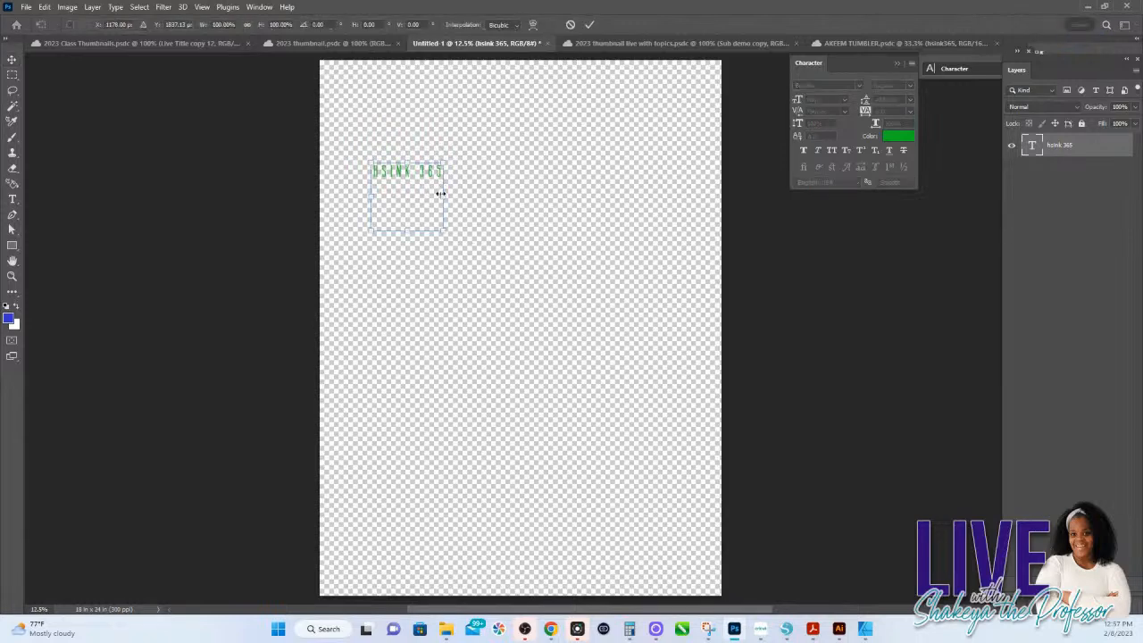
{"action": "key", "text": "Return"}
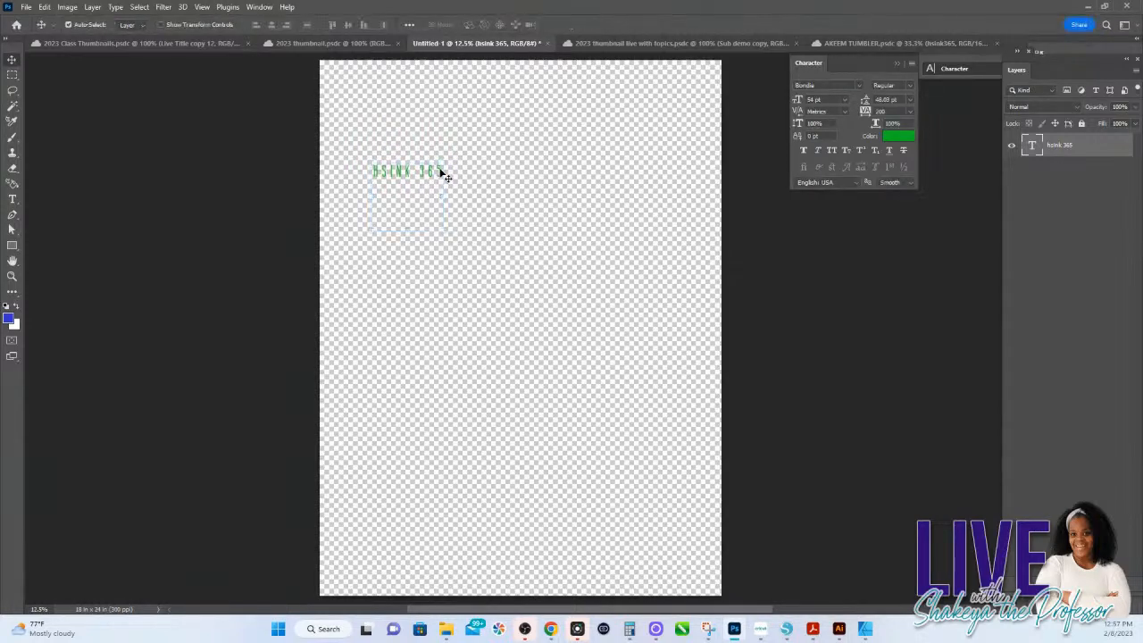
Step: Reduce the height of the HSINK 365 paragraph text box so it fits closely around its single line
{"action": "double_click", "coordinate": [440, 172]}
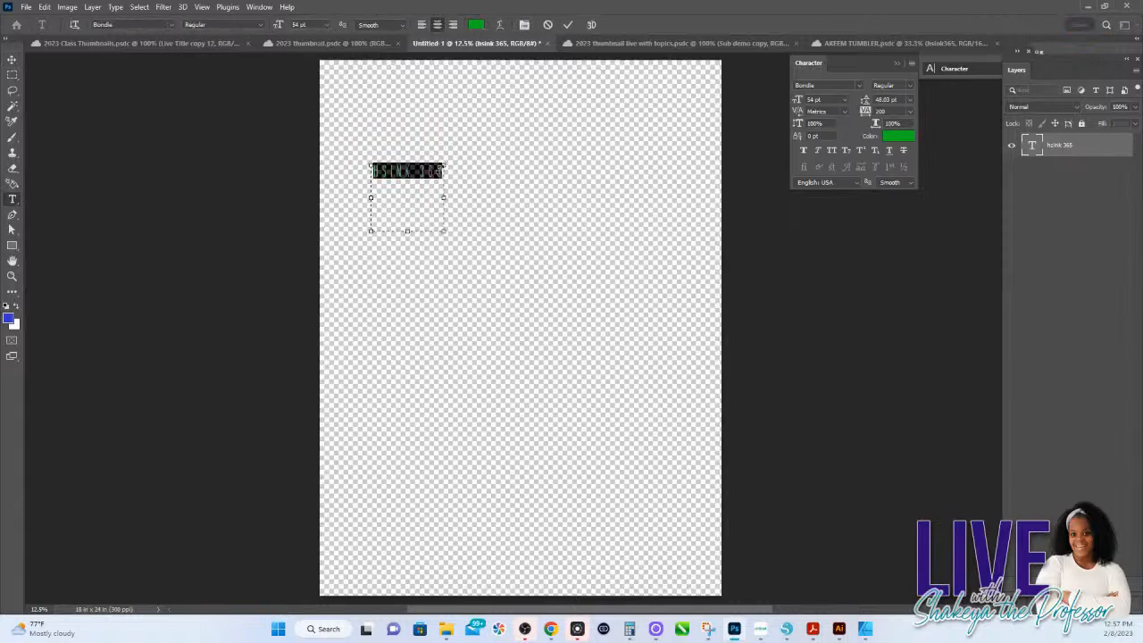
{"action": "key", "text": "BackSpace"}
{"action": "key", "text": "ctrl+z"}
{"action": "left_click_drag", "start_coordinate": [407, 230], "coordinate": [407, 181]}
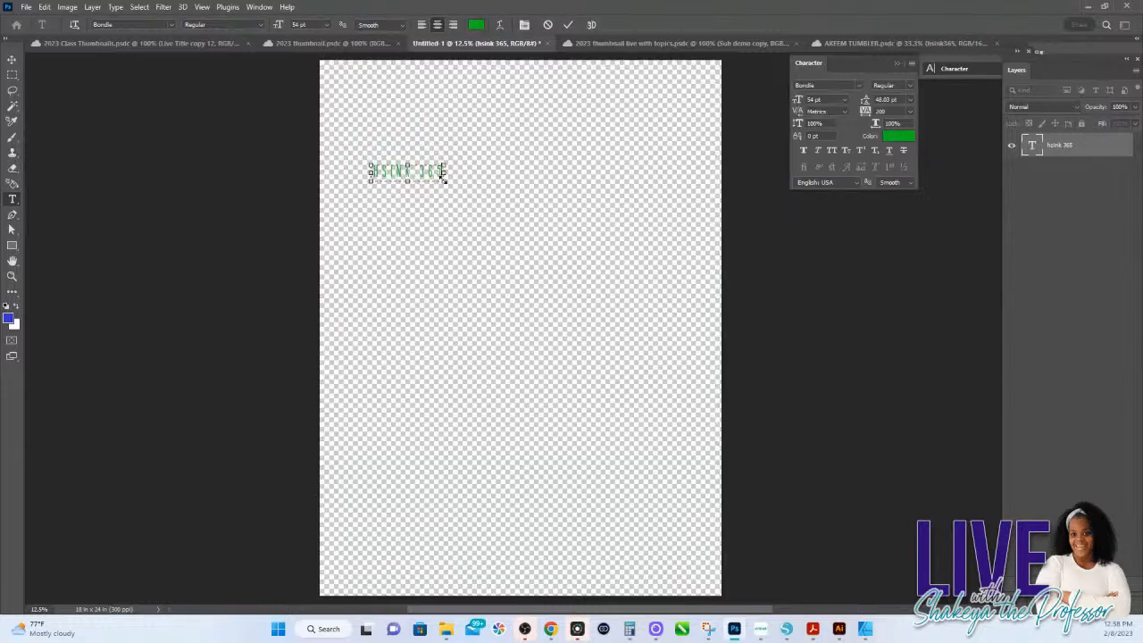
{"action": "left_click_drag", "start_coordinate": [444, 184], "coordinate": [463, 198]}
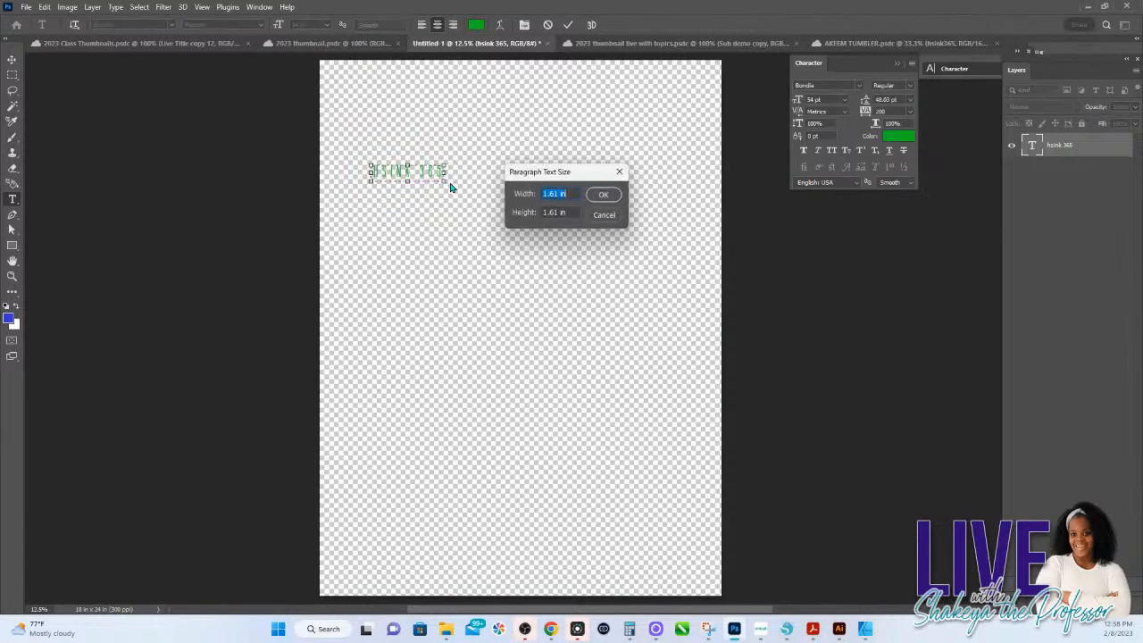
{"action": "left_click", "coordinate": [600, 214]}
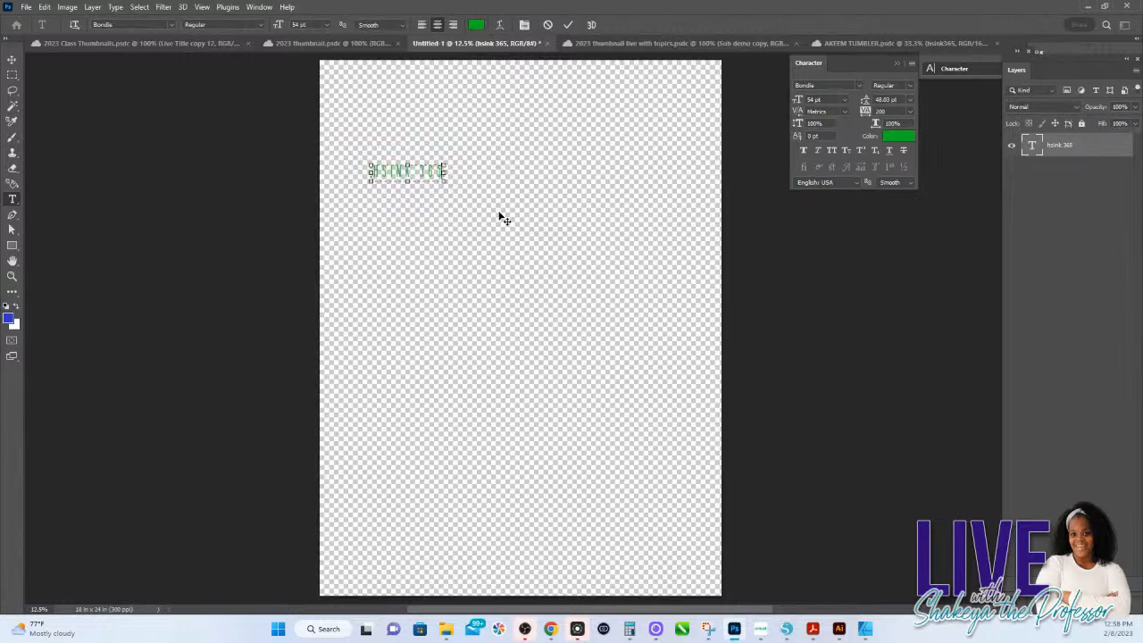
Step: Scale the HSINK 365 text to about 379% and move it fully onto the page near the upper edge
{"action": "key", "text": "ctrl+t"}
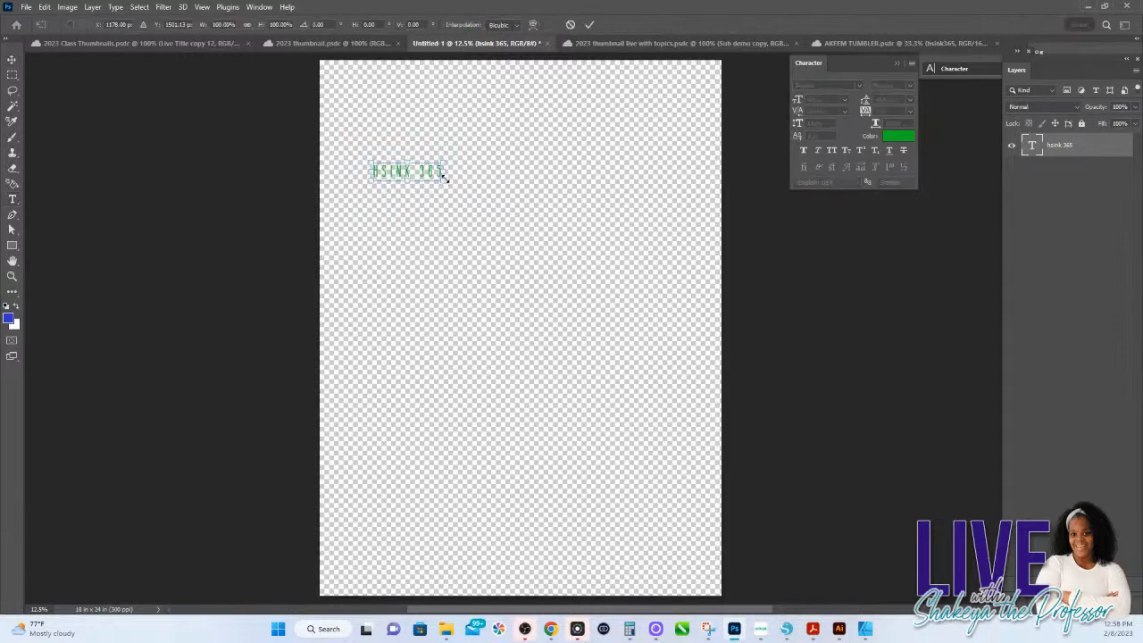
{"action": "left_click_drag", "start_coordinate": [442, 181], "coordinate": [534, 242]}
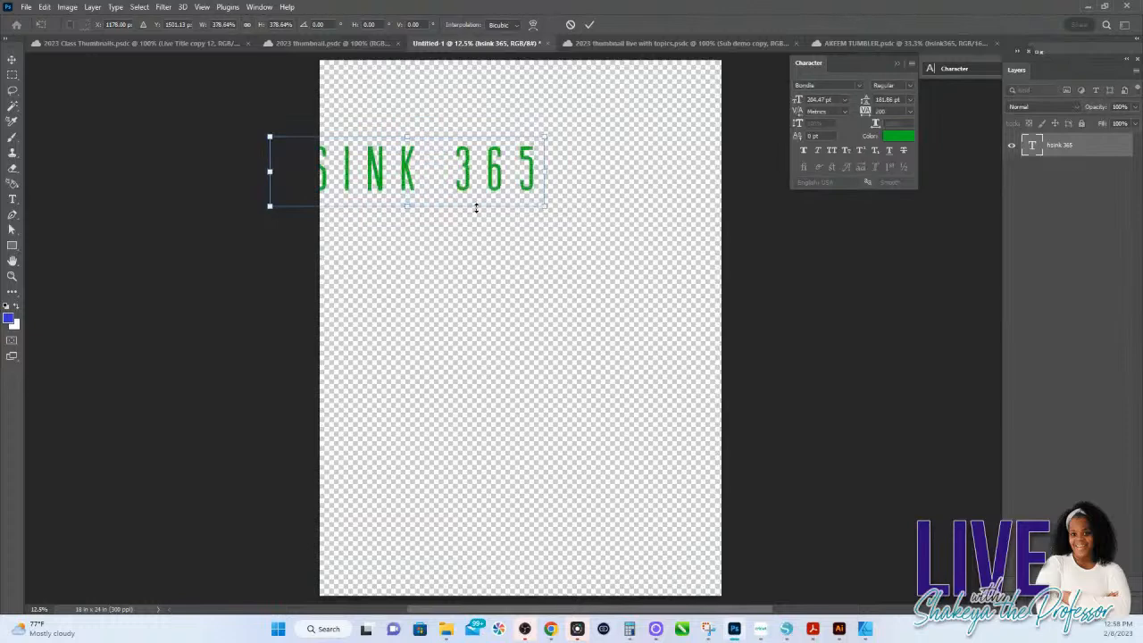
{"action": "left_click_drag", "start_coordinate": [409, 175], "coordinate": [485, 175]}
{"action": "key", "text": "Return"}
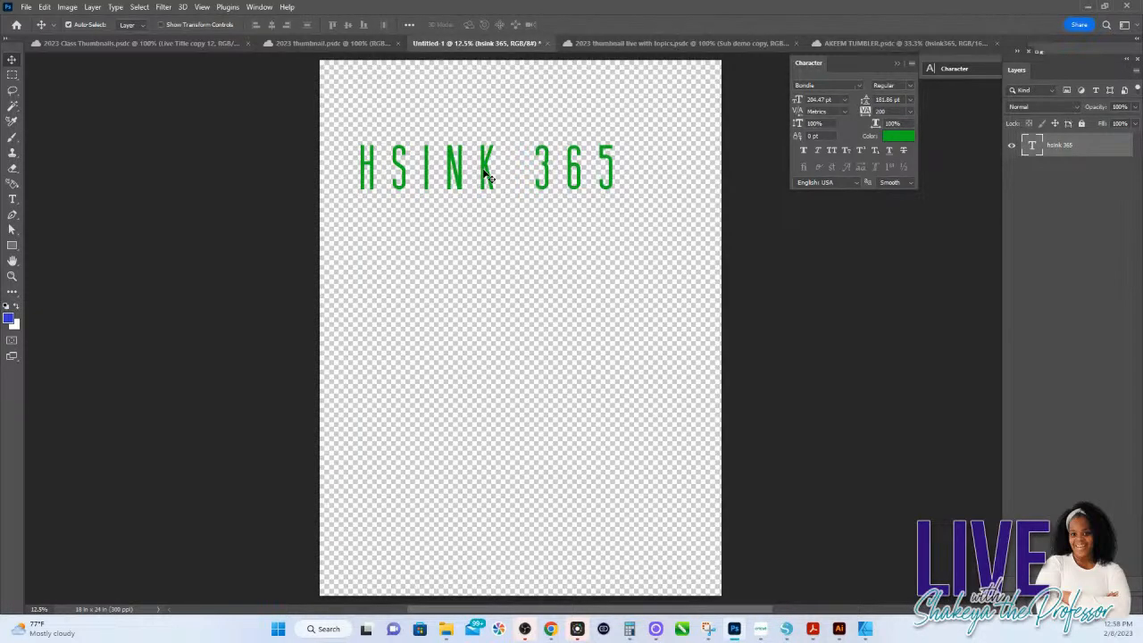
Step: Search the font list for Rock and set the text's font to Rockwell Bold
{"action": "left_click", "coordinate": [858, 86]}
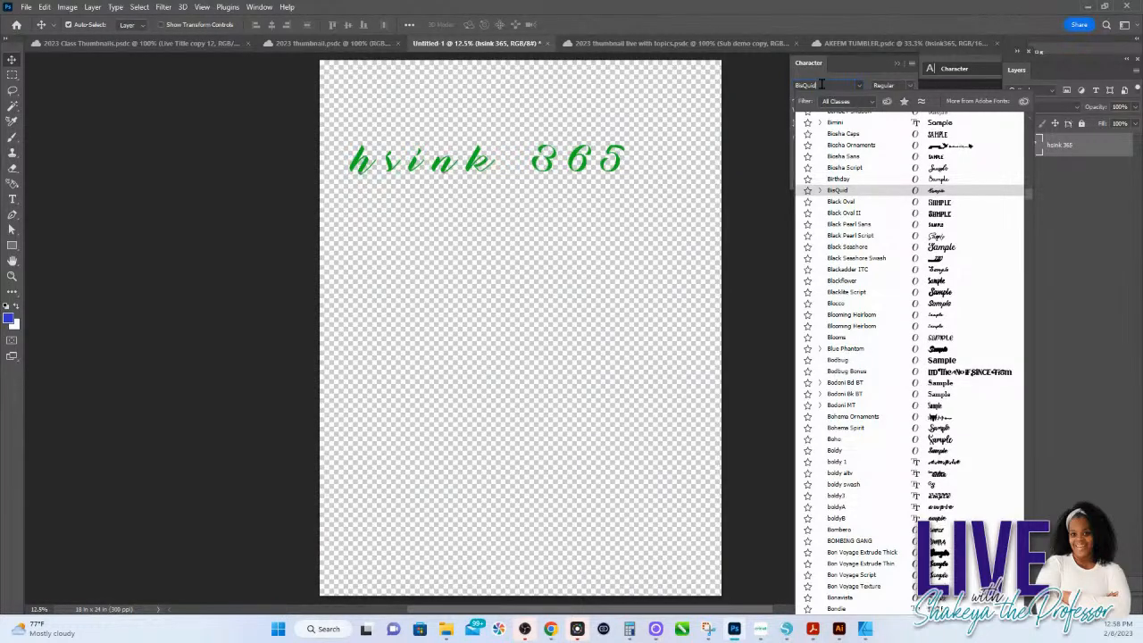
{"action": "left_click_drag", "start_coordinate": [821, 84], "coordinate": [795, 84]}
{"action": "type", "text": "Rockwell"}
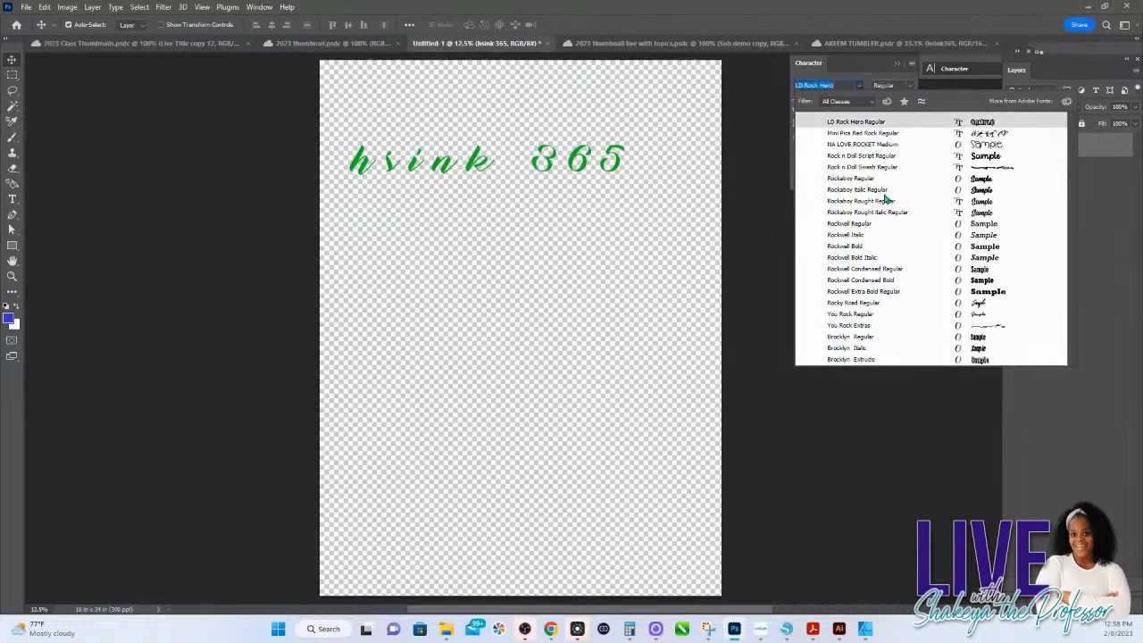
{"action": "left_click", "coordinate": [862, 246]}
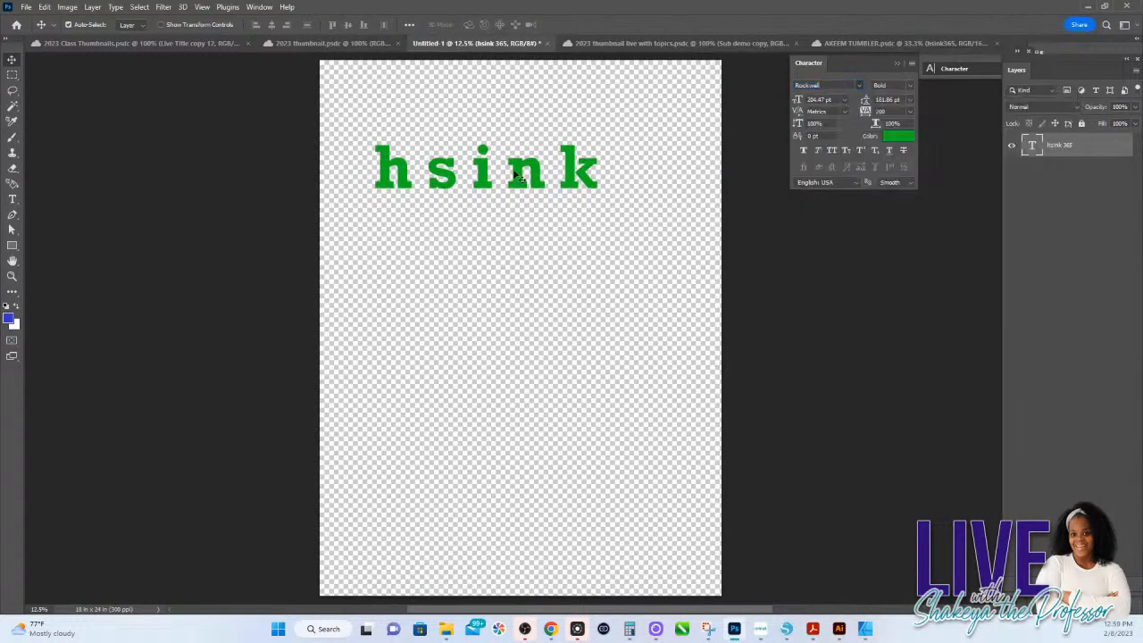
Step: Preview other fonts from the list on the text, such as Adrift and Affiliates
{"action": "left_click", "coordinate": [827, 85]}
{"action": "left_click", "coordinate": [860, 86]}
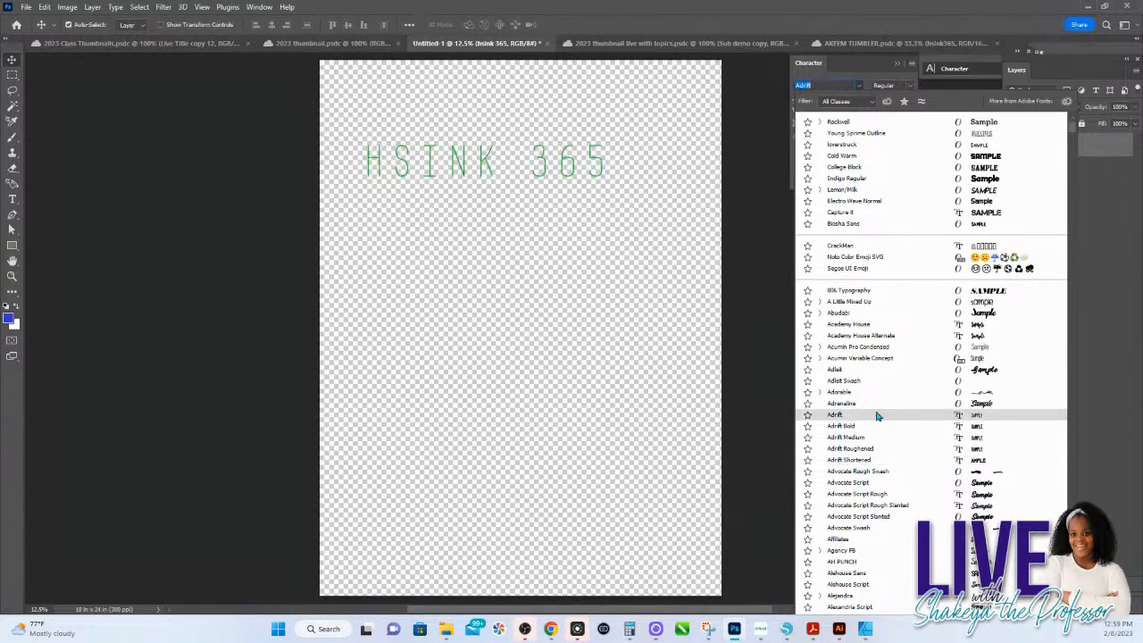
{"action": "scroll", "coordinate": [880, 414], "scroll_direction": "down", "scroll_amount": 3}
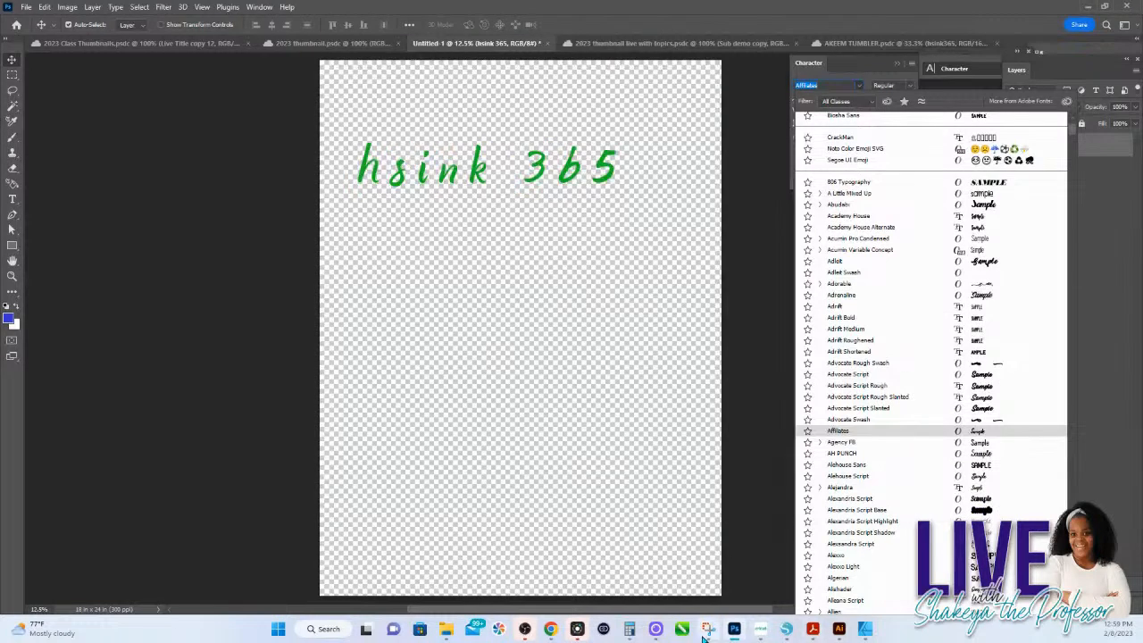
Step: Switch to Silhouette Studio, set the HS INK 365 text's font to Rockwell and deselect it
{"action": "left_click", "coordinate": [786, 628]}
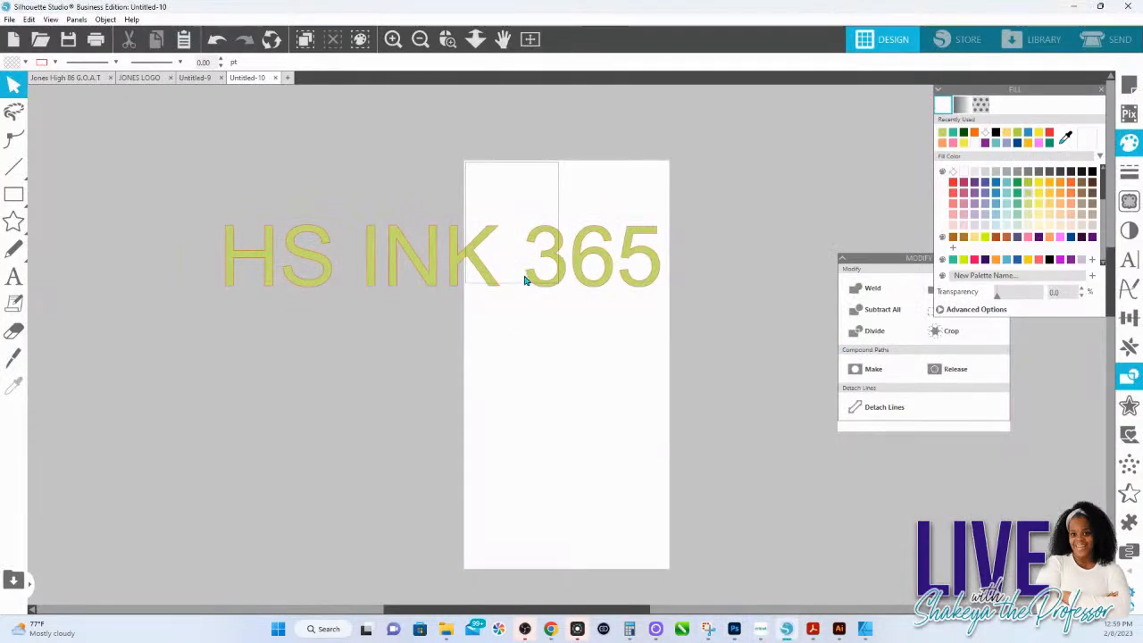
{"action": "left_click", "coordinate": [529, 282]}
{"action": "left_click", "coordinate": [1129, 258]}
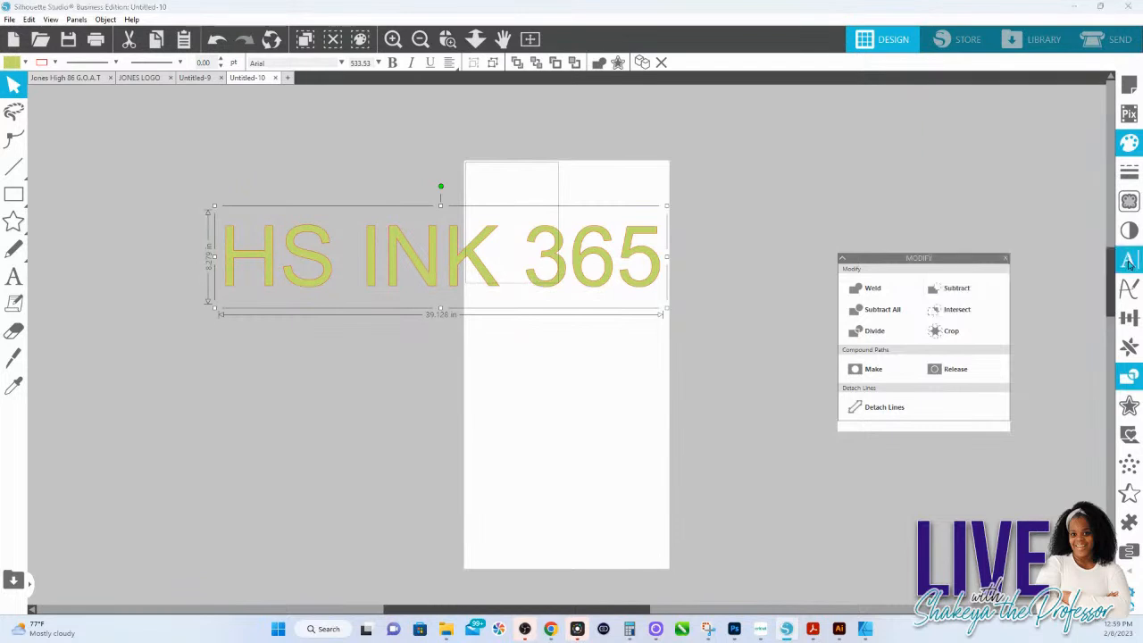
{"action": "left_click", "coordinate": [968, 134]}
{"action": "type", "text": "rachel"}
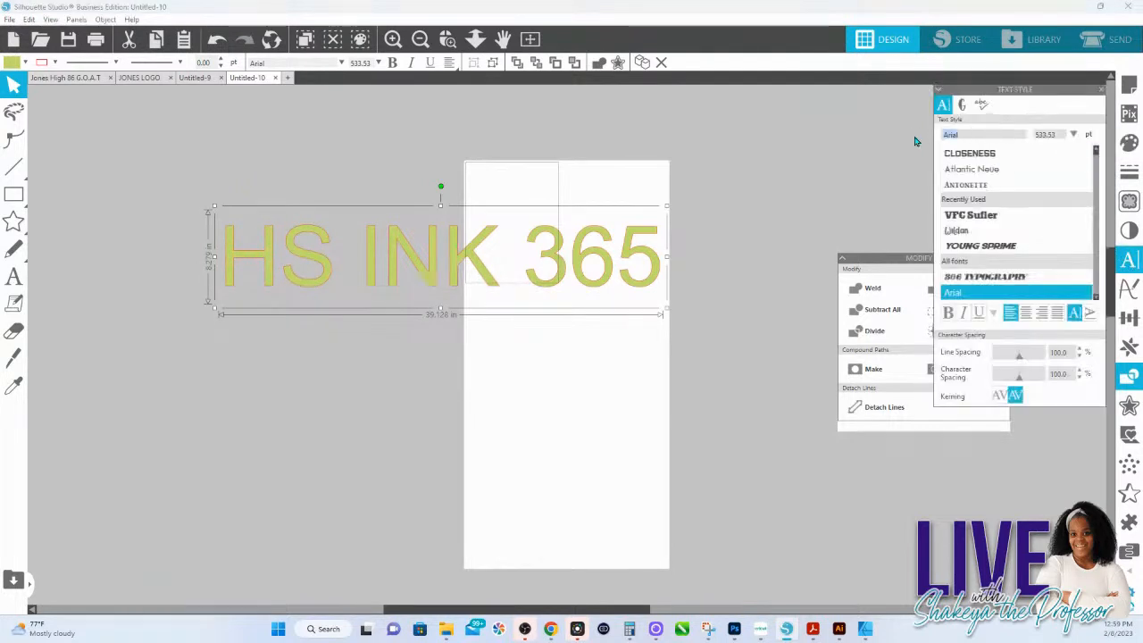
{"action": "type", "text": "ockwell"}
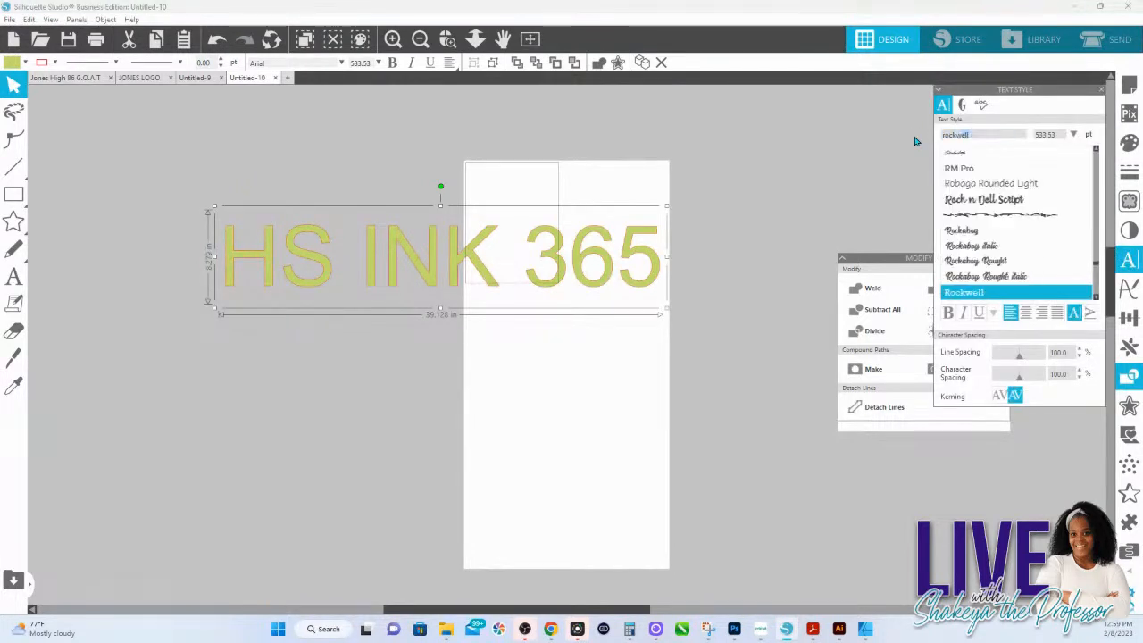
{"action": "left_click", "coordinate": [975, 300]}
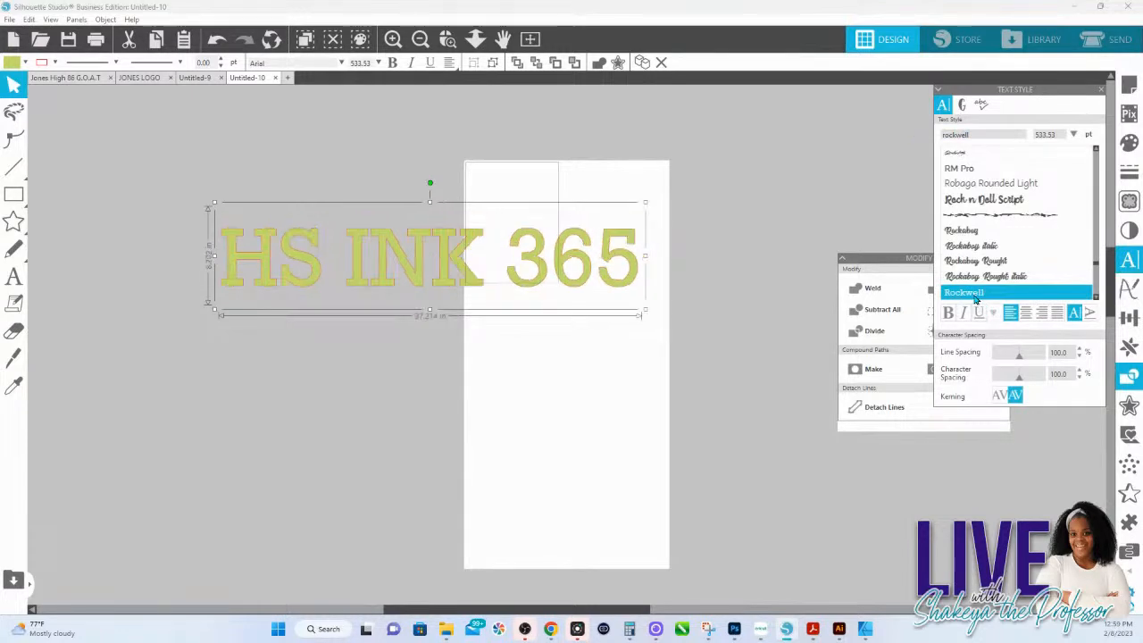
{"action": "left_click", "coordinate": [539, 357]}
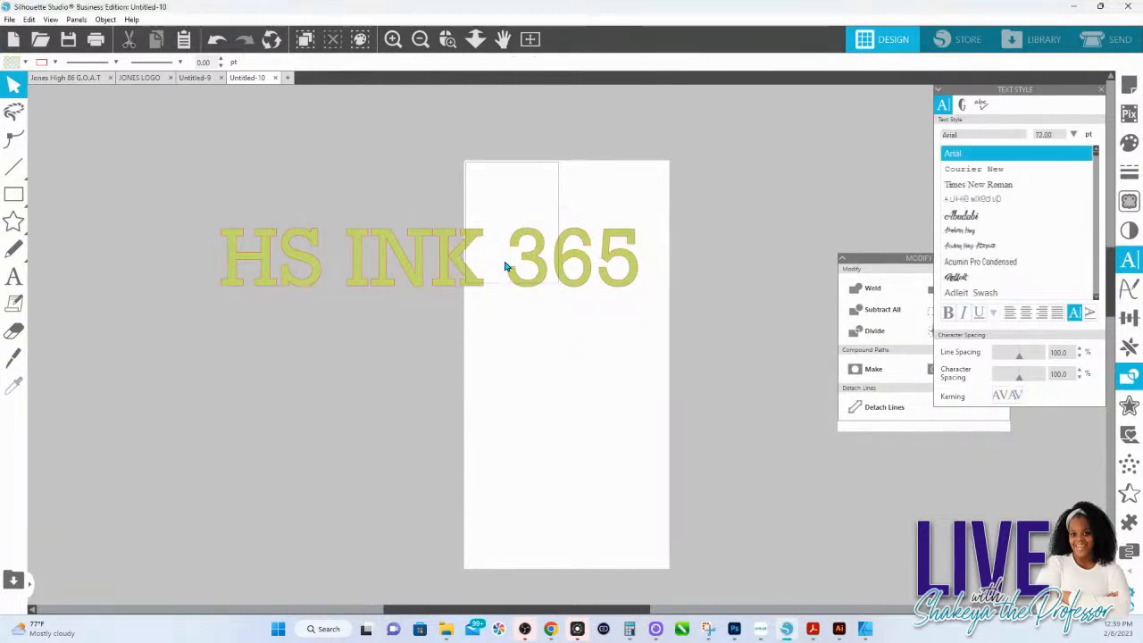
Step: Move the text style settings closer to the design and set the HS INK 365 text's font to Rockwell Extra Bold
{"action": "left_click", "coordinate": [461, 272]}
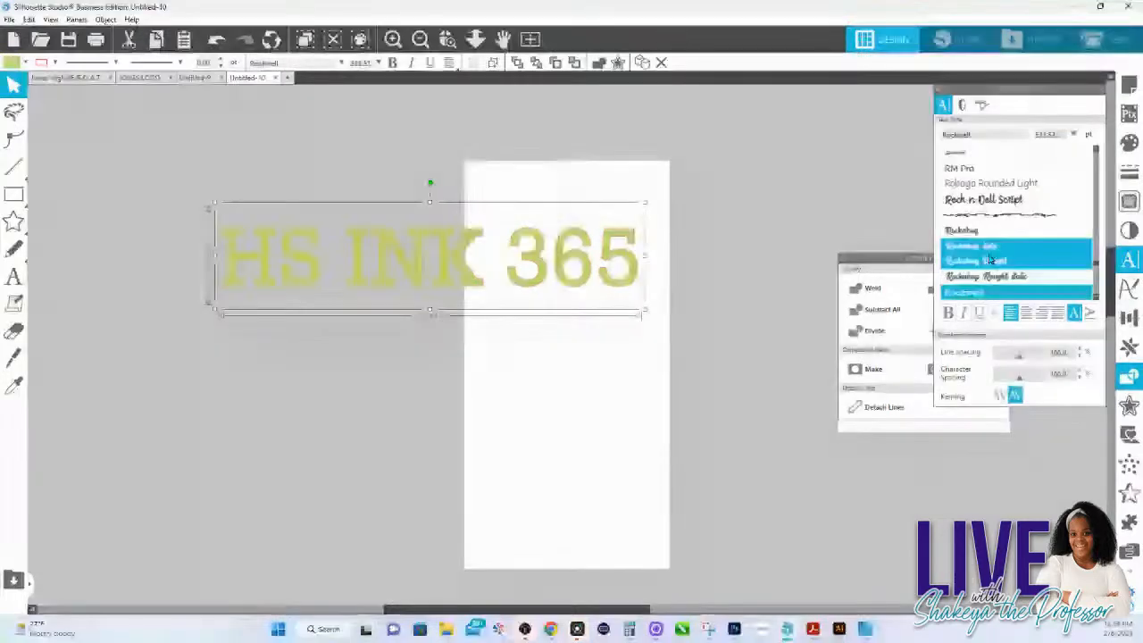
{"action": "left_click_drag", "start_coordinate": [987, 89], "coordinate": [752, 94]}
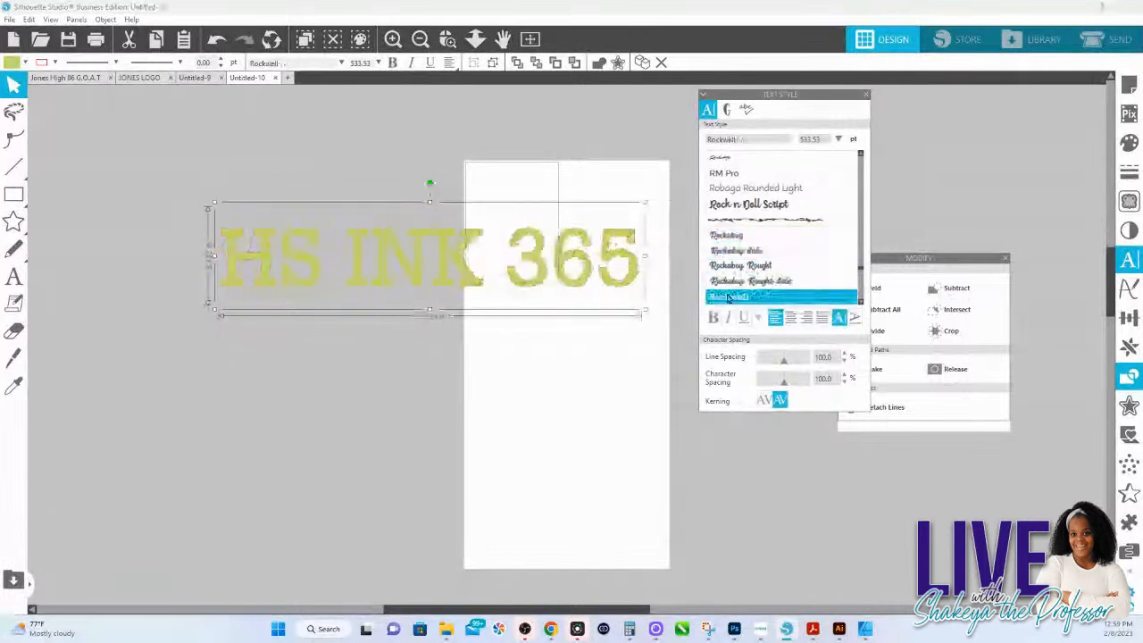
{"action": "scroll", "coordinate": [728, 298], "scroll_direction": "down", "scroll_amount": 2}
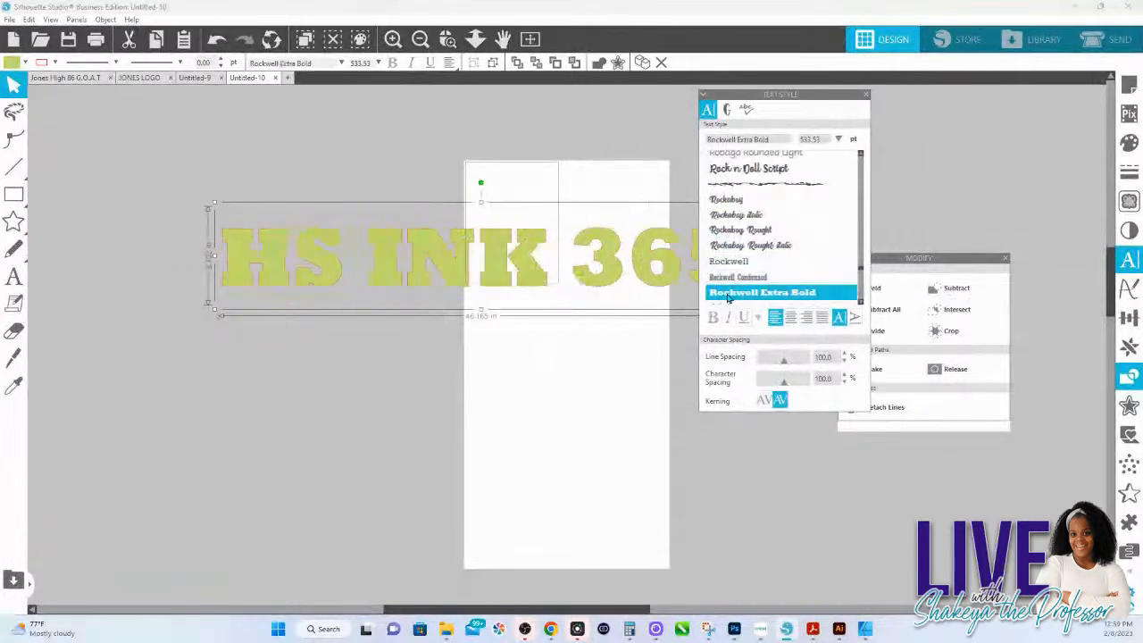
{"action": "left_click", "coordinate": [729, 299]}
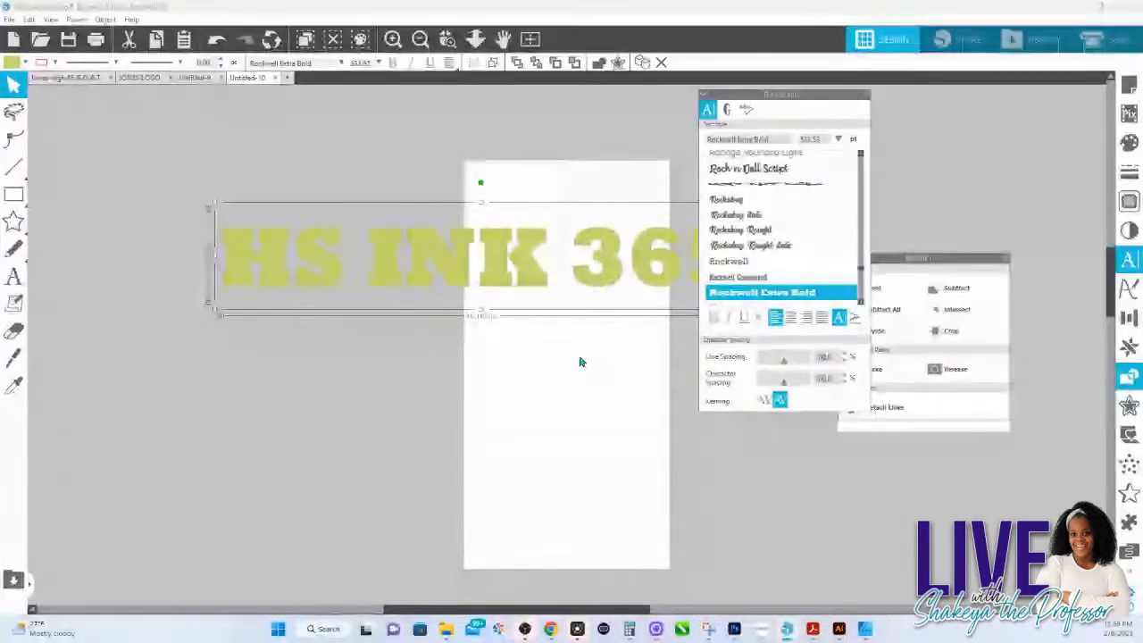
{"action": "left_click", "coordinate": [578, 353]}
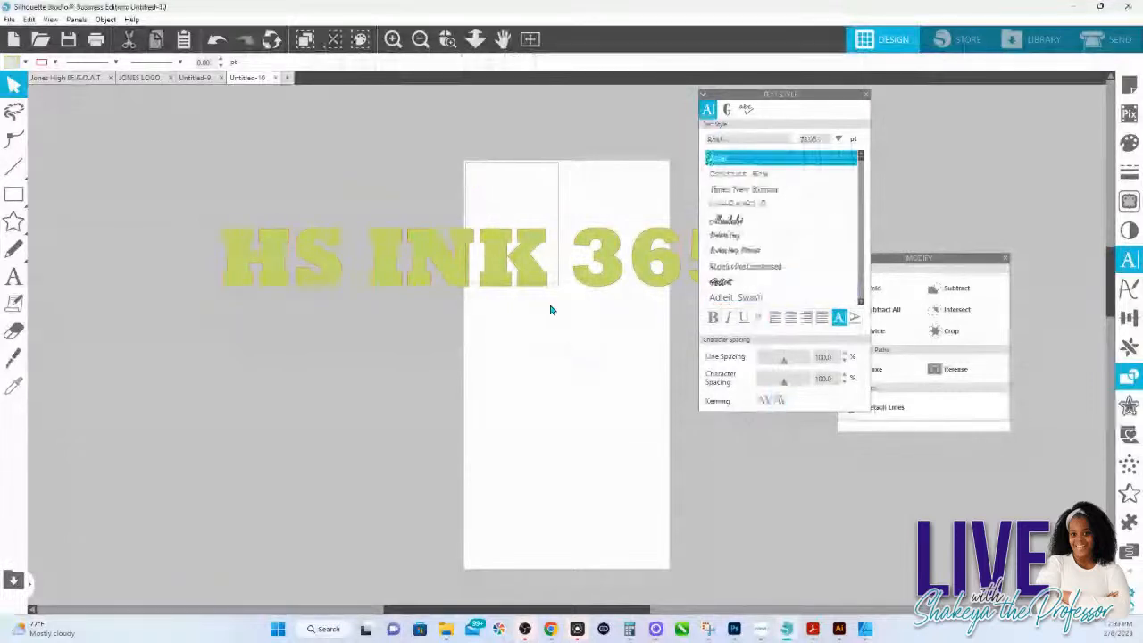
{"action": "left_click", "coordinate": [527, 275]}
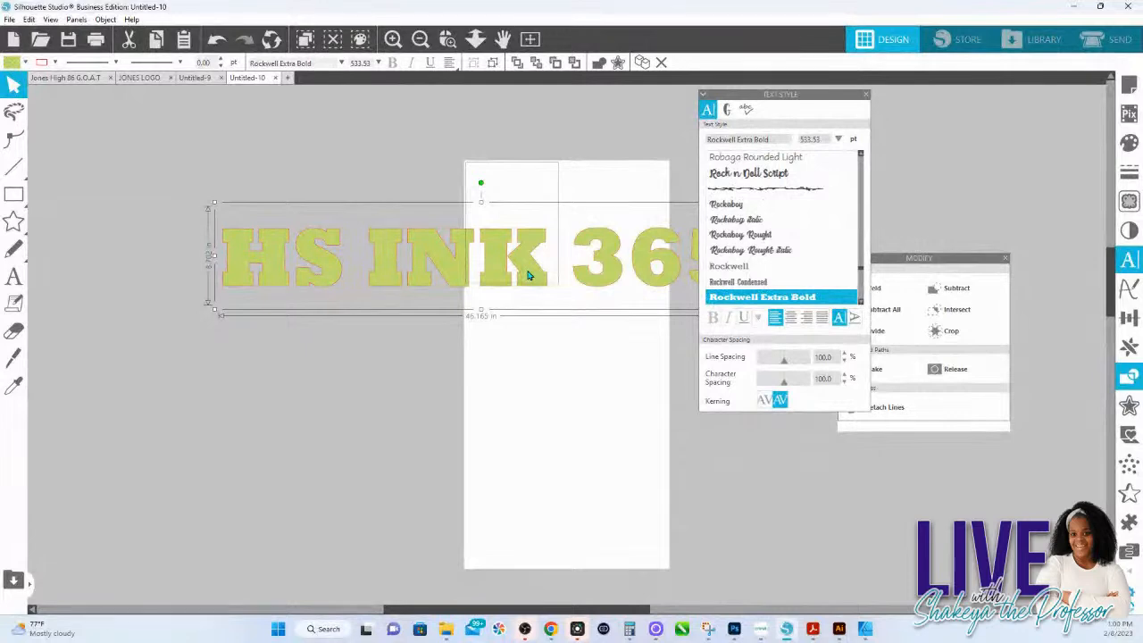
{"action": "left_click", "coordinate": [550, 350]}
Step: Switch to the basketball tumbler document in Photoshop and add a Satin effect to Layer 2, the large vertical name
{"action": "left_click", "coordinate": [734, 629]}
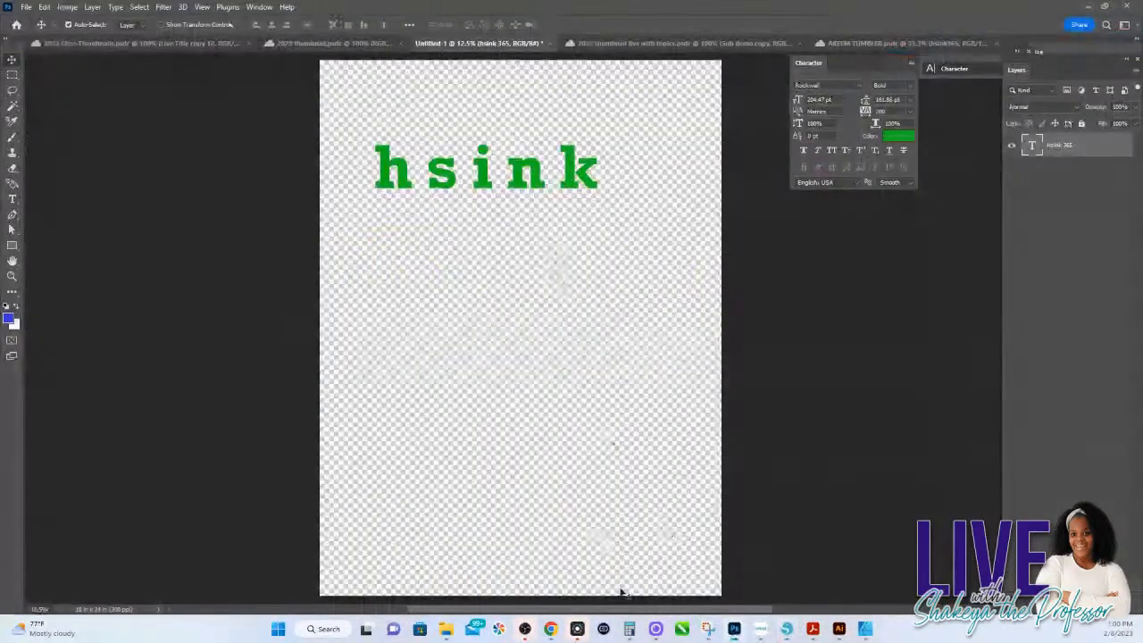
{"action": "left_click", "coordinate": [855, 44]}
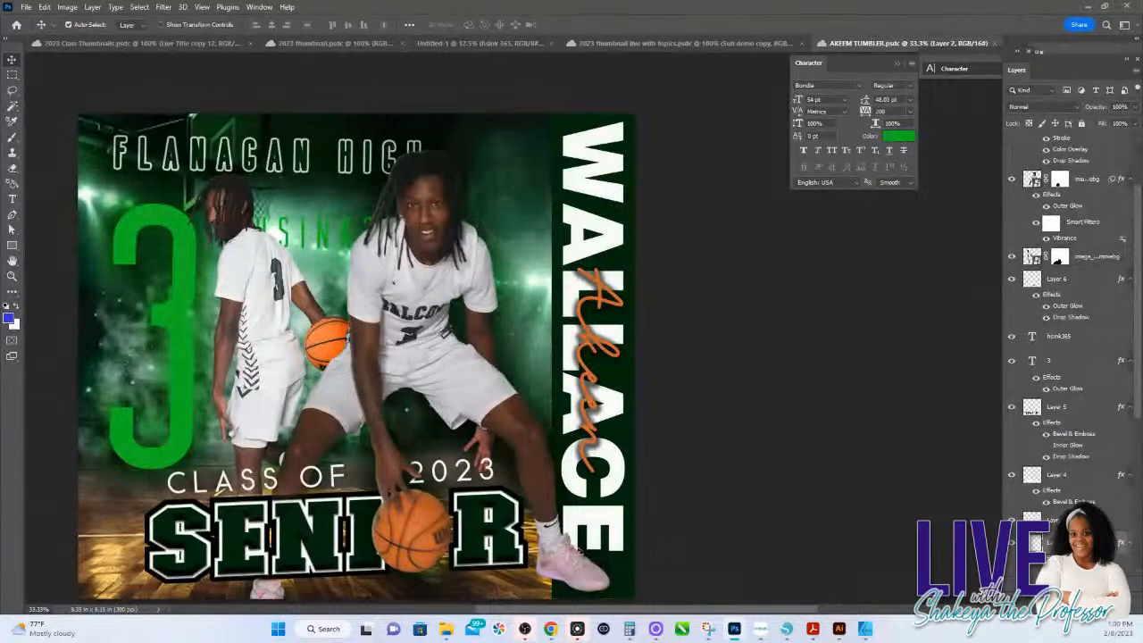
{"action": "double_click", "coordinate": [1068, 149]}
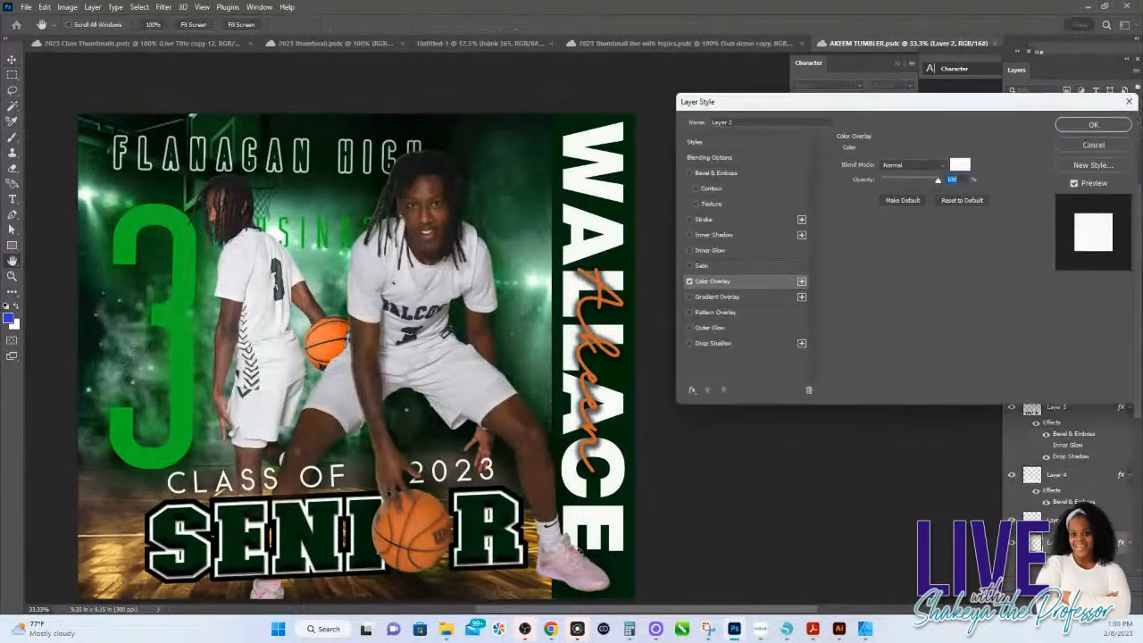
{"action": "left_click_drag", "start_coordinate": [900, 103], "coordinate": [500, 121]}
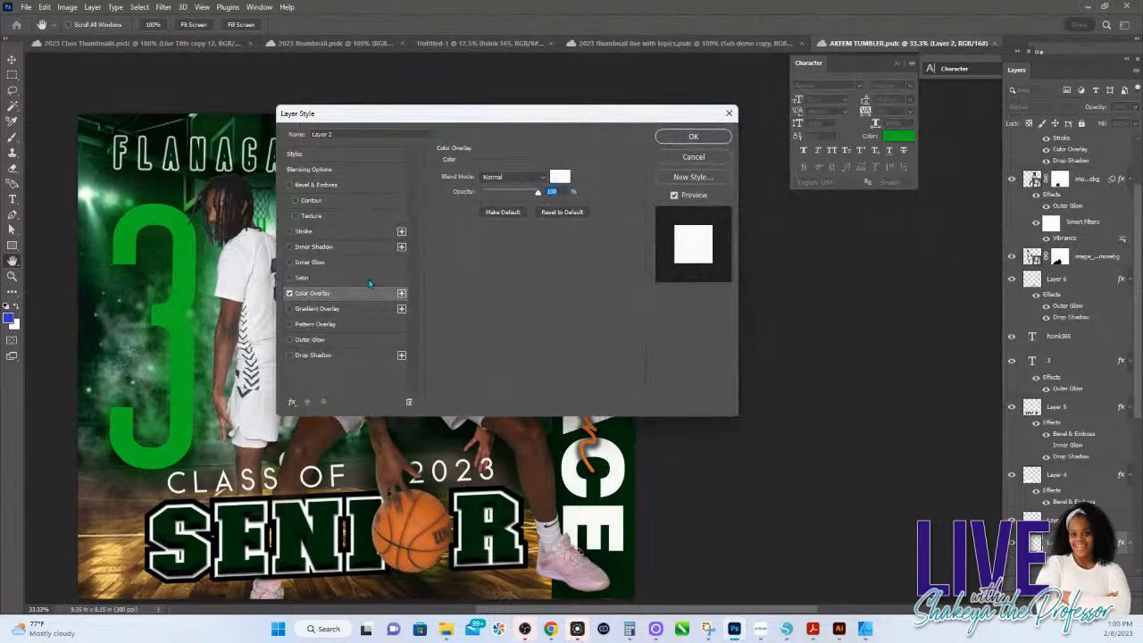
{"action": "left_click", "coordinate": [304, 277]}
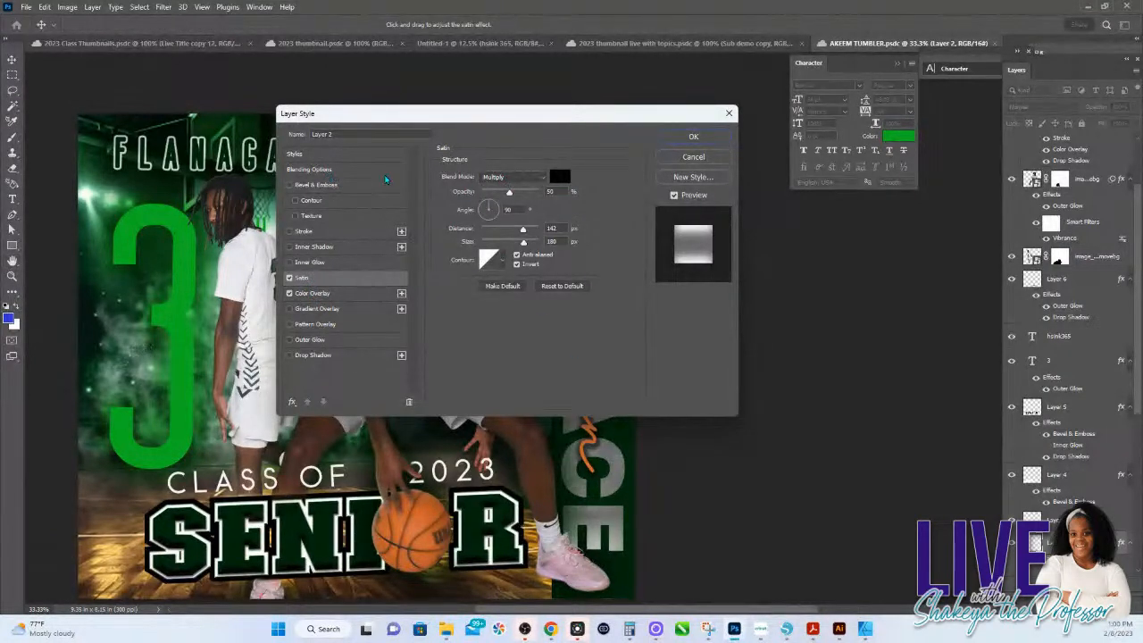
Step: Change the Color Overlay on Layer 2, the large vertical name, from white to a medium green and apply the layer style
{"action": "left_click", "coordinate": [314, 294]}
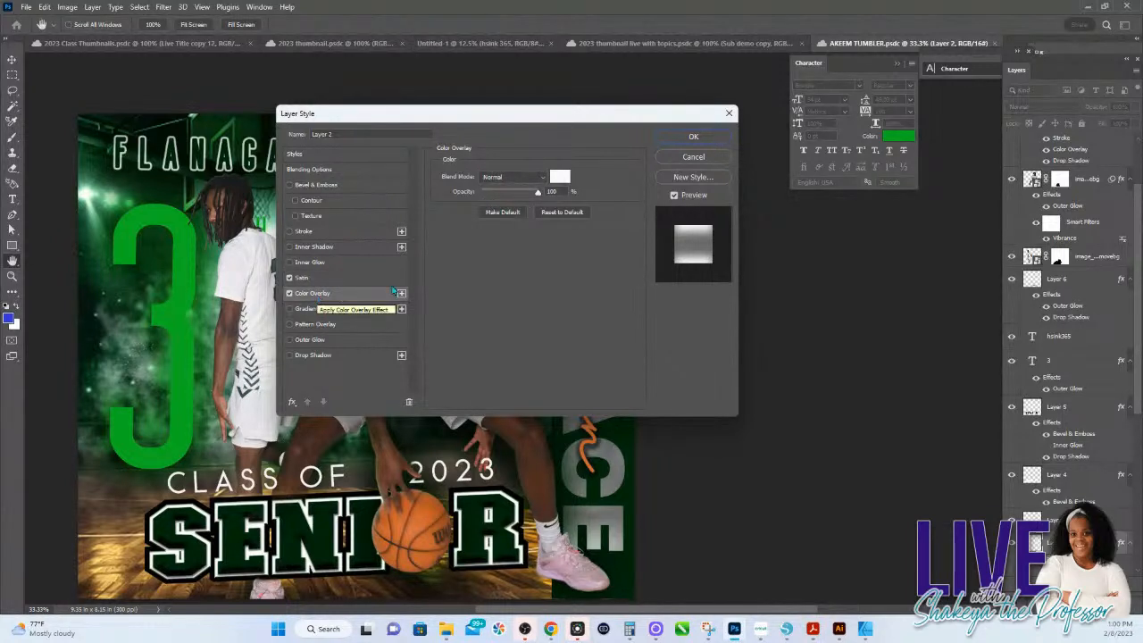
{"action": "left_click", "coordinate": [558, 176]}
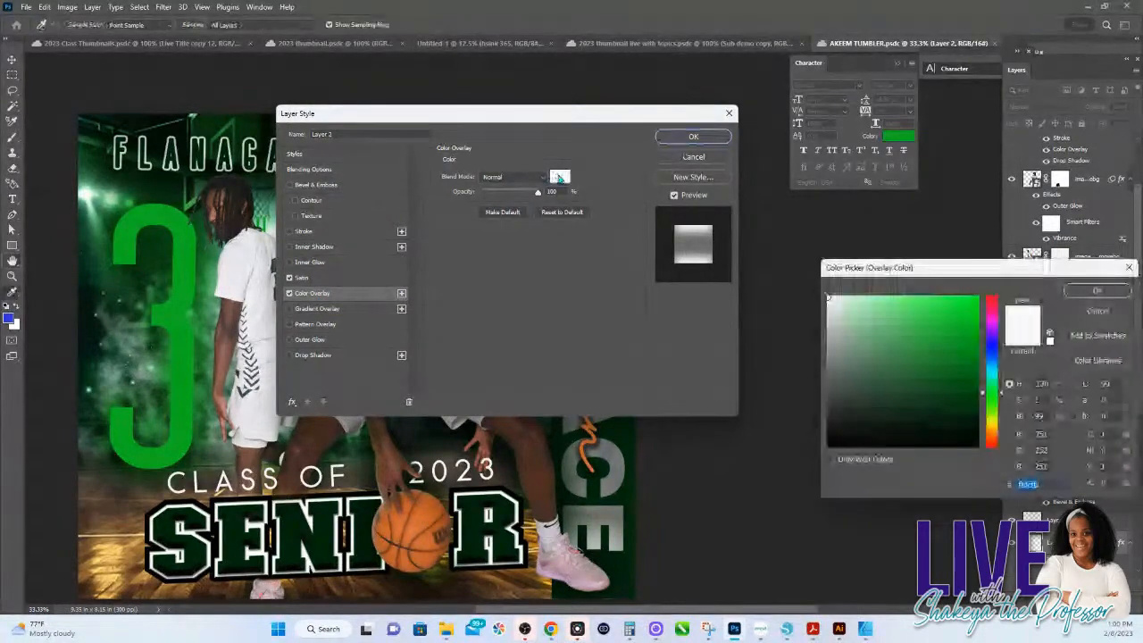
{"action": "left_click_drag", "start_coordinate": [960, 267], "coordinate": [496, 165]}
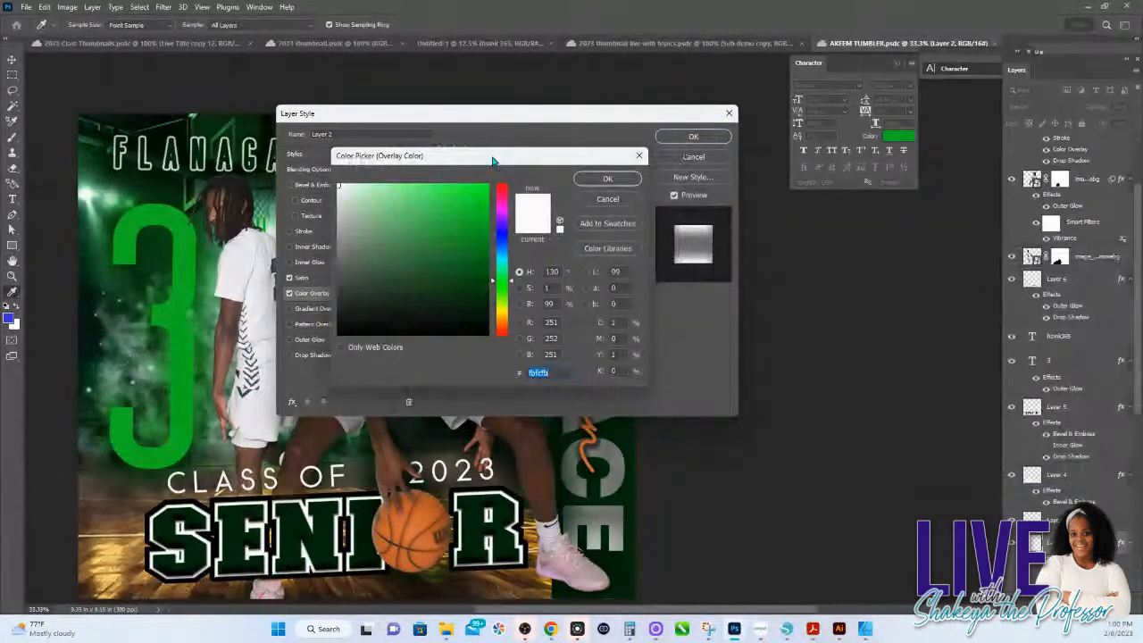
{"action": "left_click", "coordinate": [468, 198]}
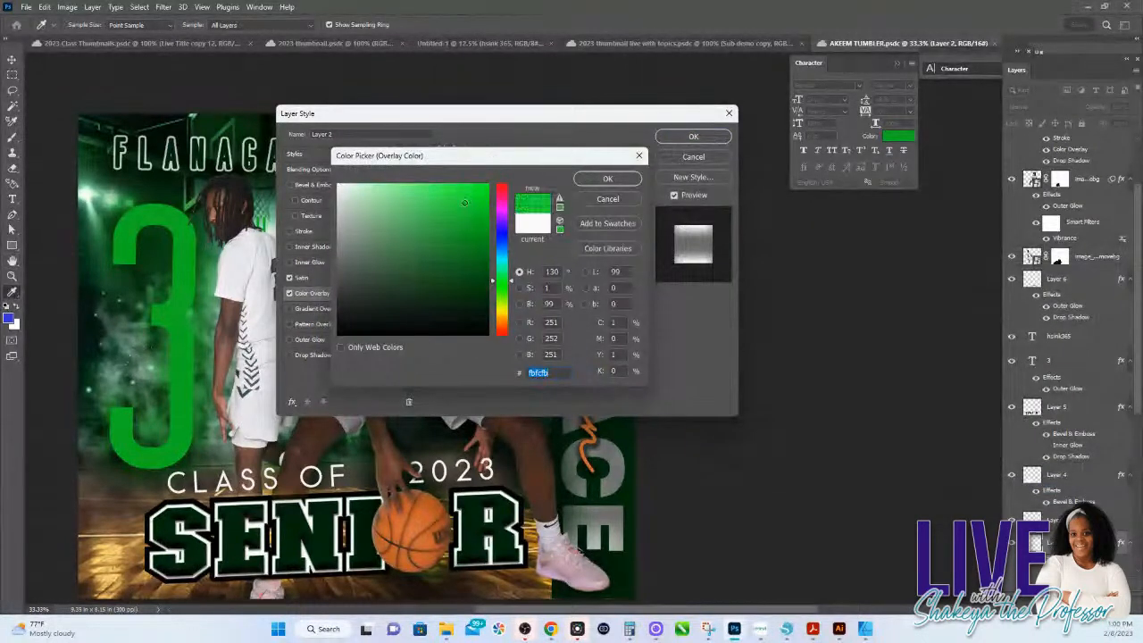
{"action": "left_click", "coordinate": [455, 250]}
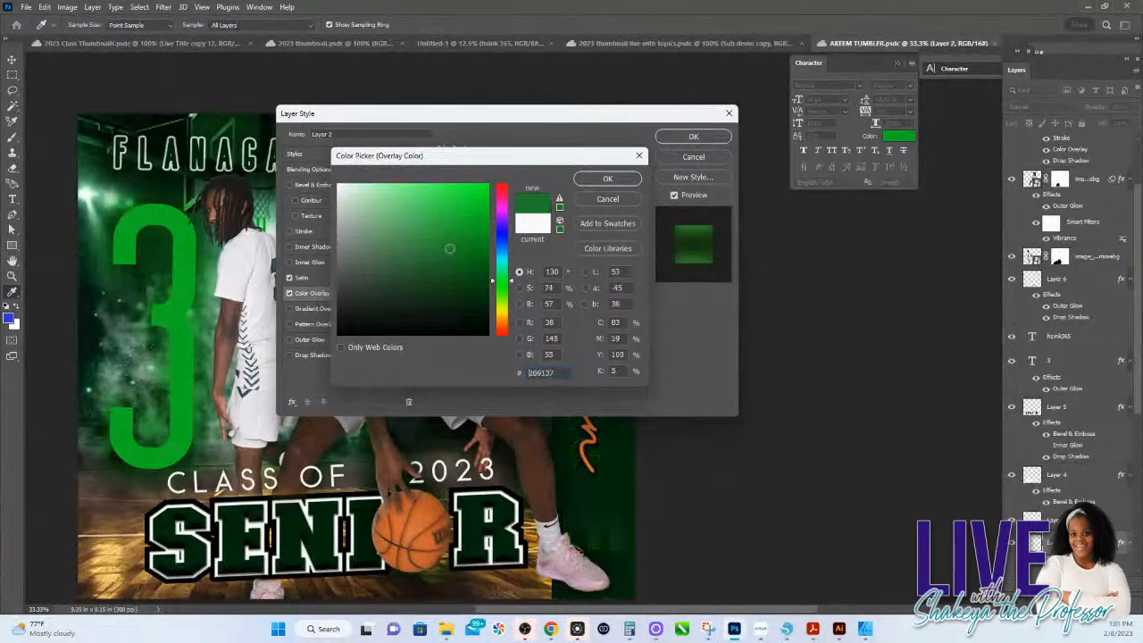
{"action": "left_click", "coordinate": [468, 237]}
{"action": "left_click", "coordinate": [607, 181]}
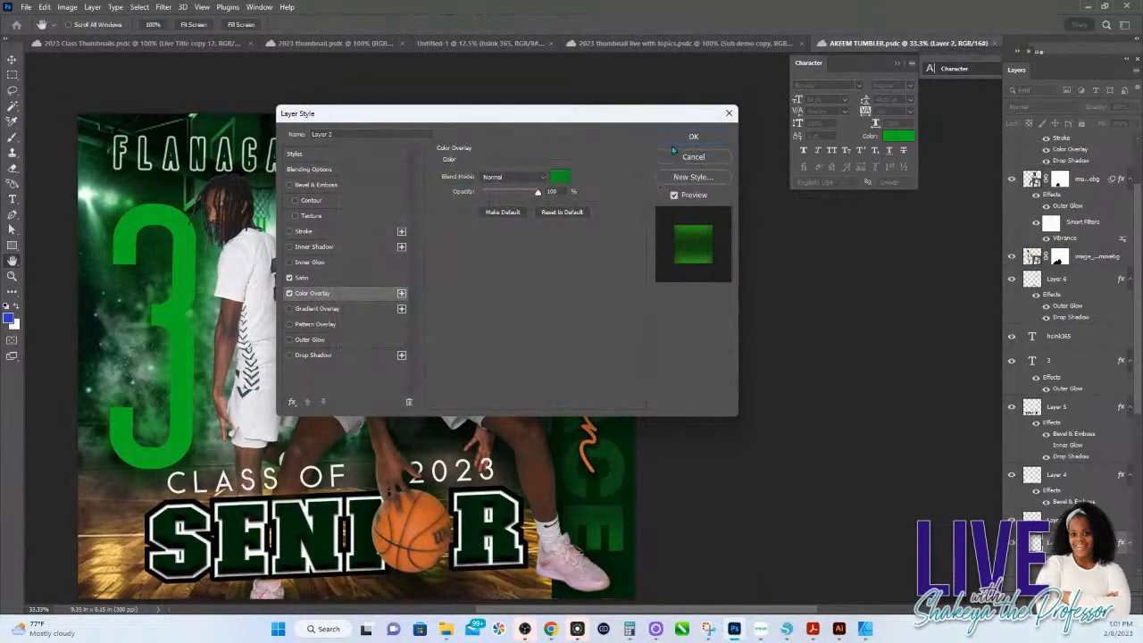
{"action": "left_click", "coordinate": [693, 135]}
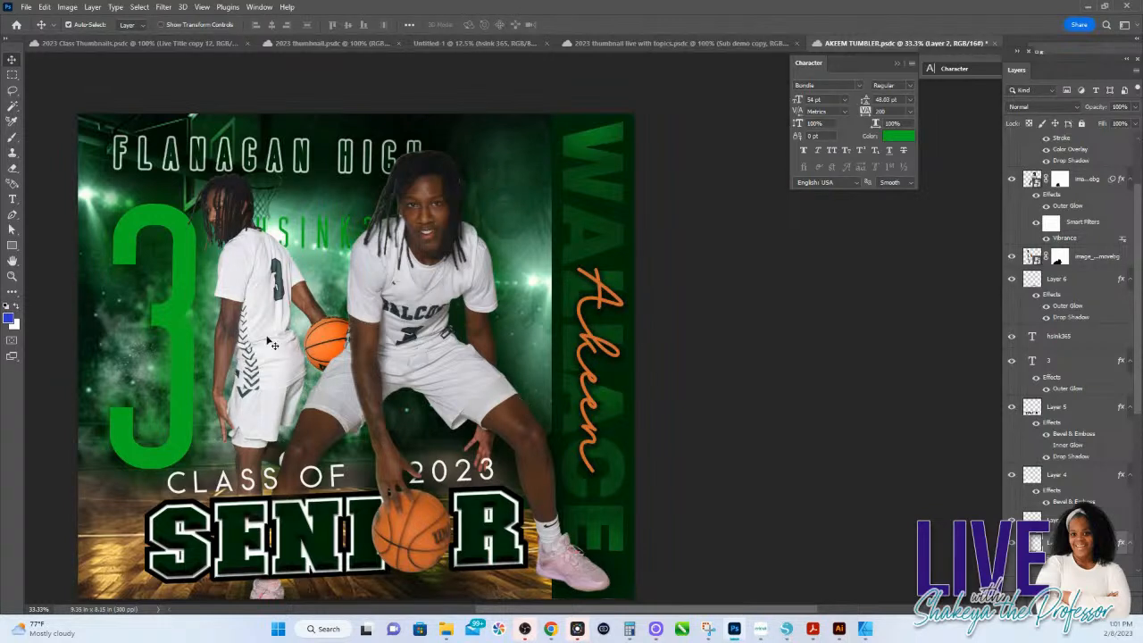
Step: Nudge the large number 3 slightly upward and move the CLASS OF 2023 text slightly up and to the right
{"action": "left_click_drag", "start_coordinate": [170, 367], "coordinate": [171, 361]}
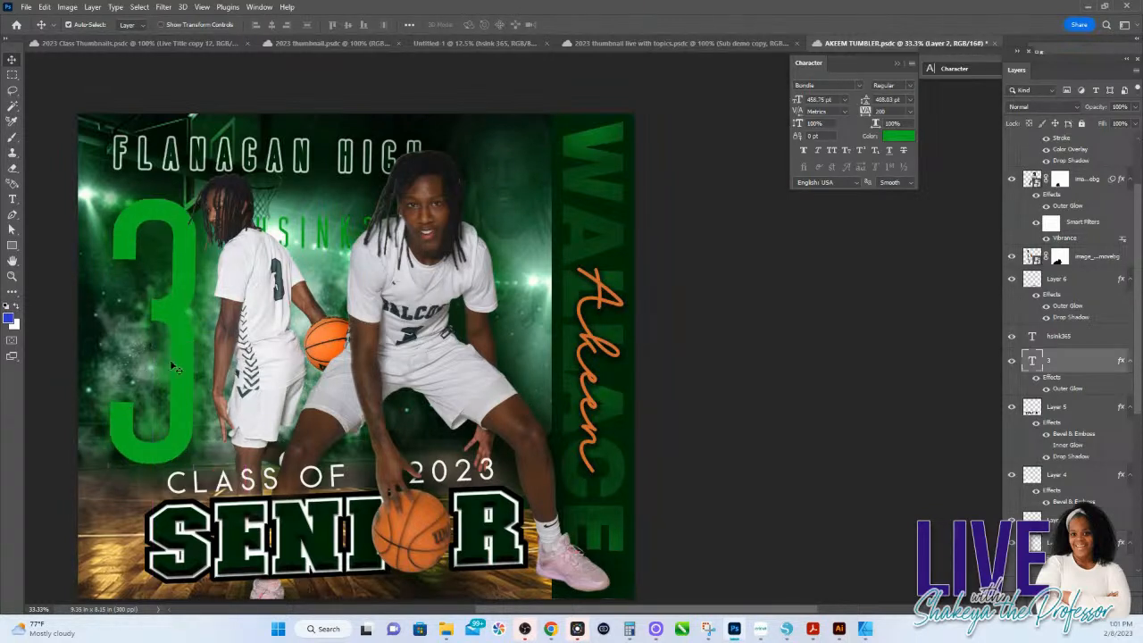
{"action": "mouse_move", "coordinate": [211, 328]}
{"action": "left_mouse_down"}
{"action": "mouse_move", "coordinate": [212, 315]}
{"action": "mouse_move", "coordinate": [205, 348]}
{"action": "left_mouse_up"}
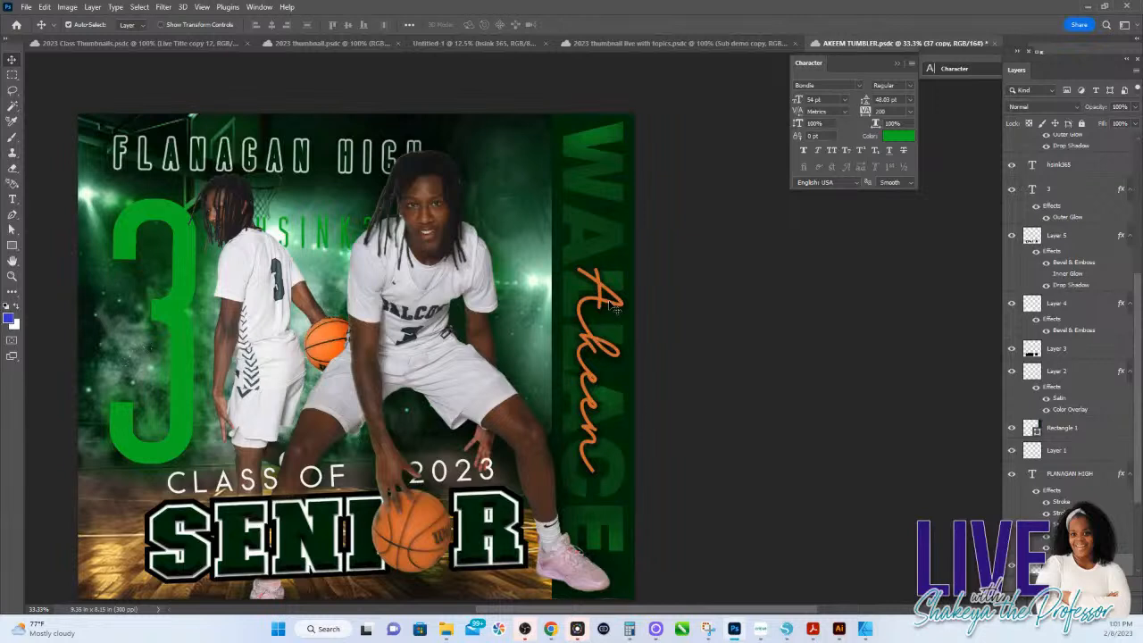
{"action": "left_click", "coordinate": [423, 489]}
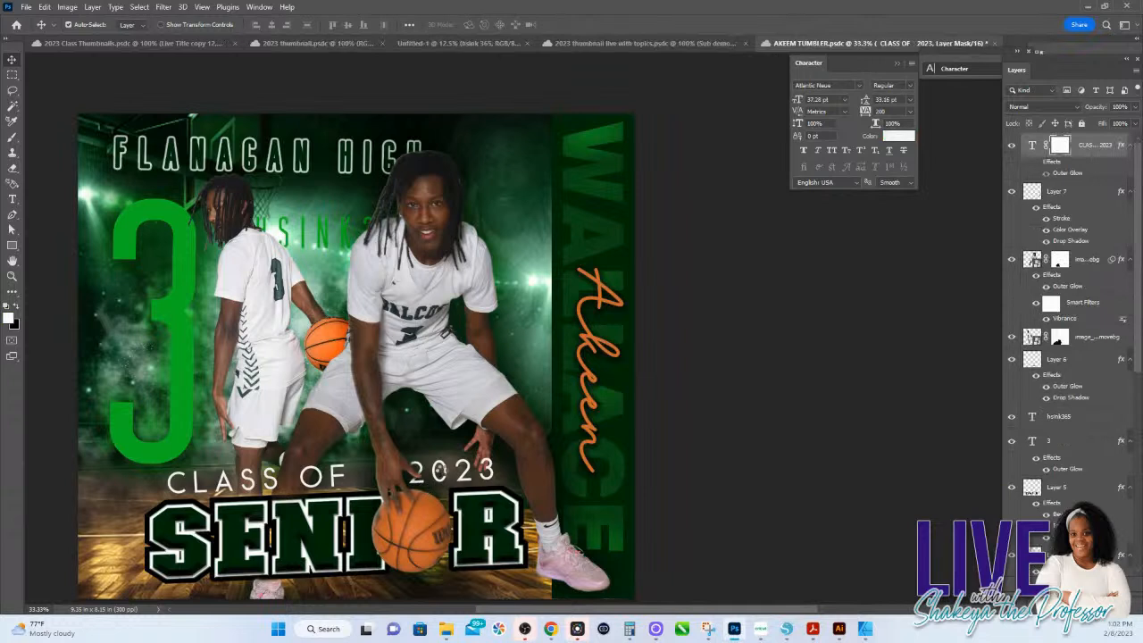
{"action": "left_click_drag", "start_coordinate": [451, 476], "coordinate": [462, 465]}
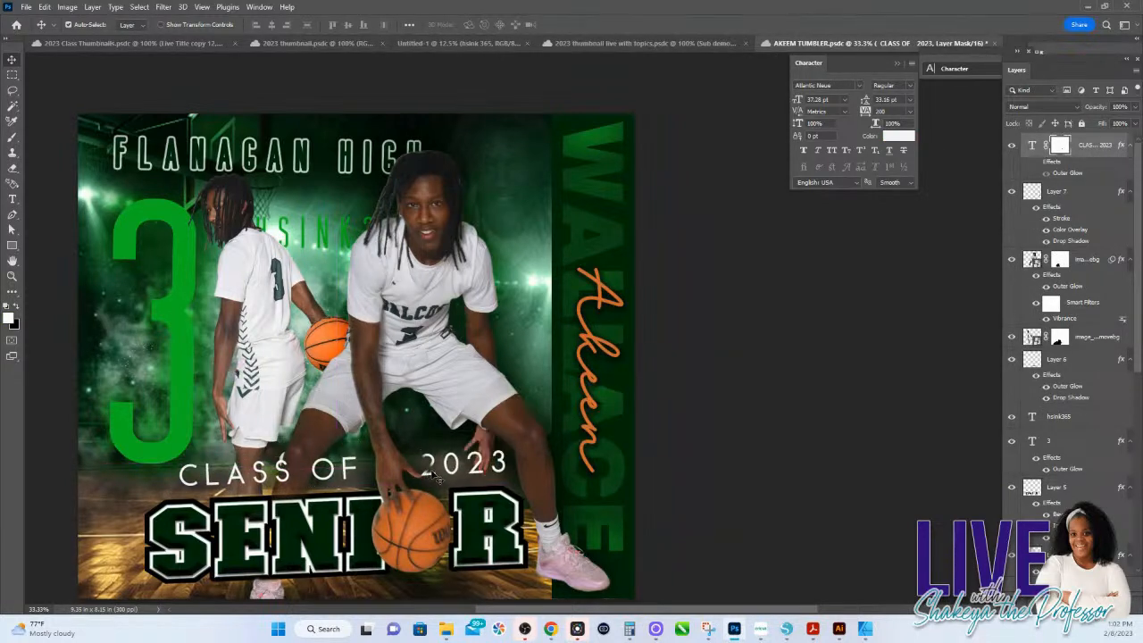
{"action": "key", "text": "z"}
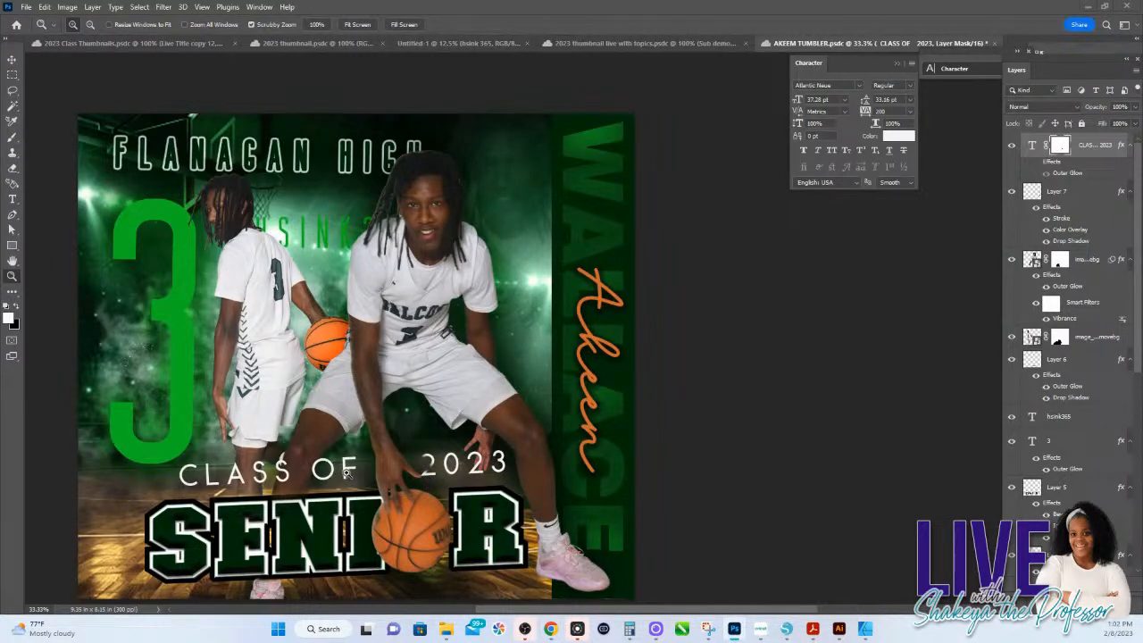
{"action": "left_click_drag", "start_coordinate": [346, 472], "coordinate": [349, 472]}
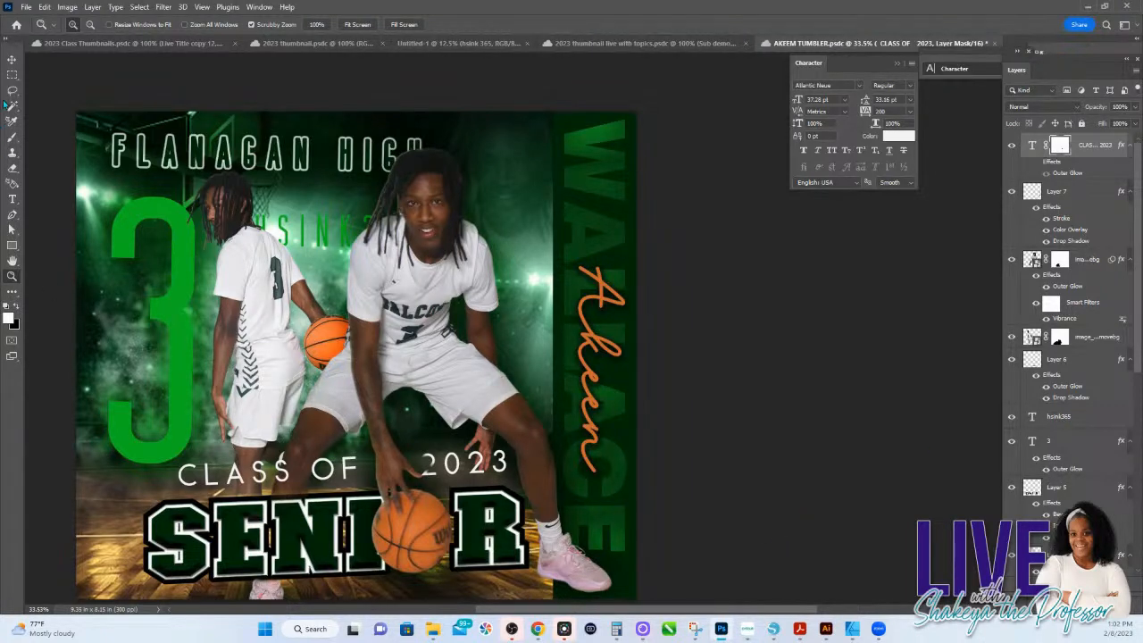
{"action": "left_click", "coordinate": [11, 60]}
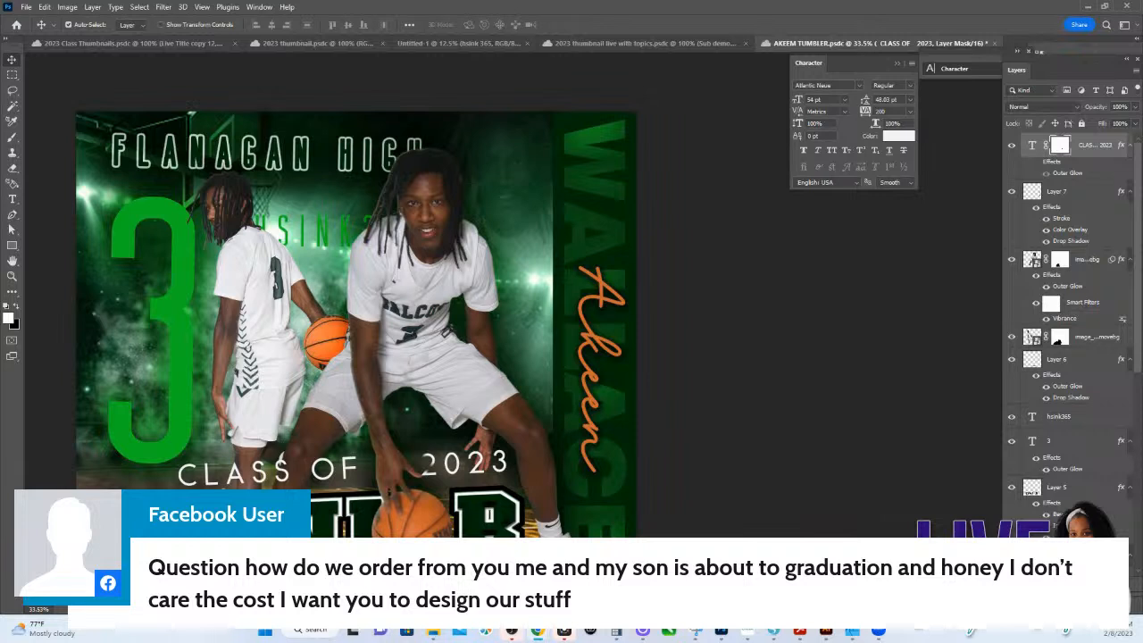
{"action": "scroll", "coordinate": [357, 324], "scroll_direction": "right", "scroll_amount": 1}
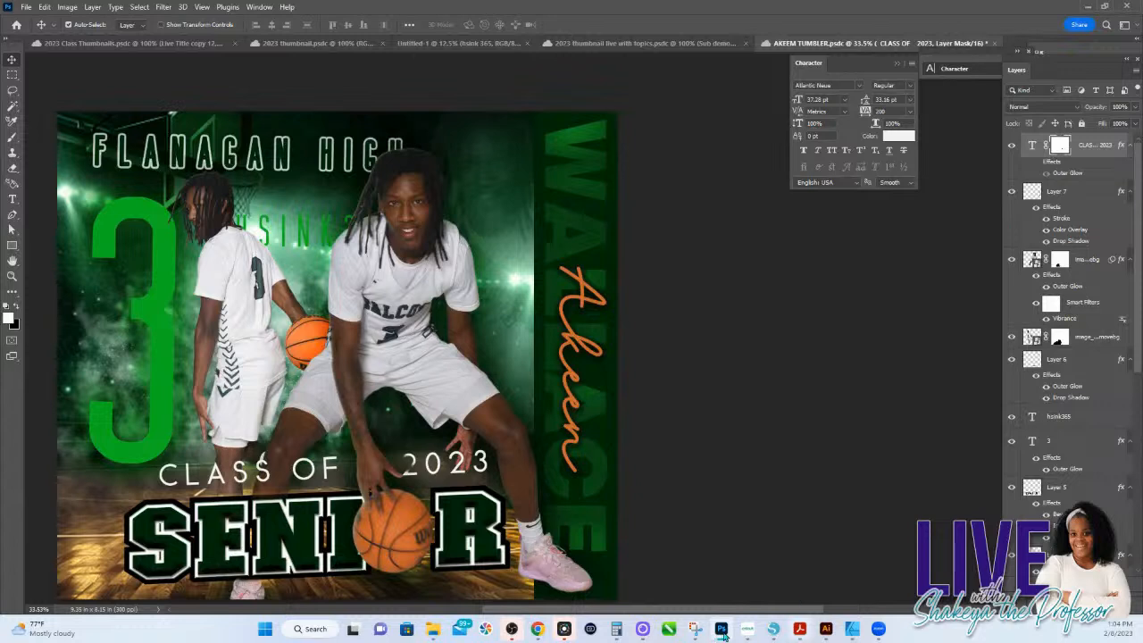
{"action": "mouse_move", "coordinate": [720, 635]}
{"action": "mouse_move", "coordinate": [690, 600]}
{"action": "left_mouse_down"}
{"action": "mouse_move", "coordinate": [689, 611]}
{"action": "mouse_move", "coordinate": [743, 614]}
{"action": "mouse_move", "coordinate": [690, 612]}
{"action": "left_mouse_up"}
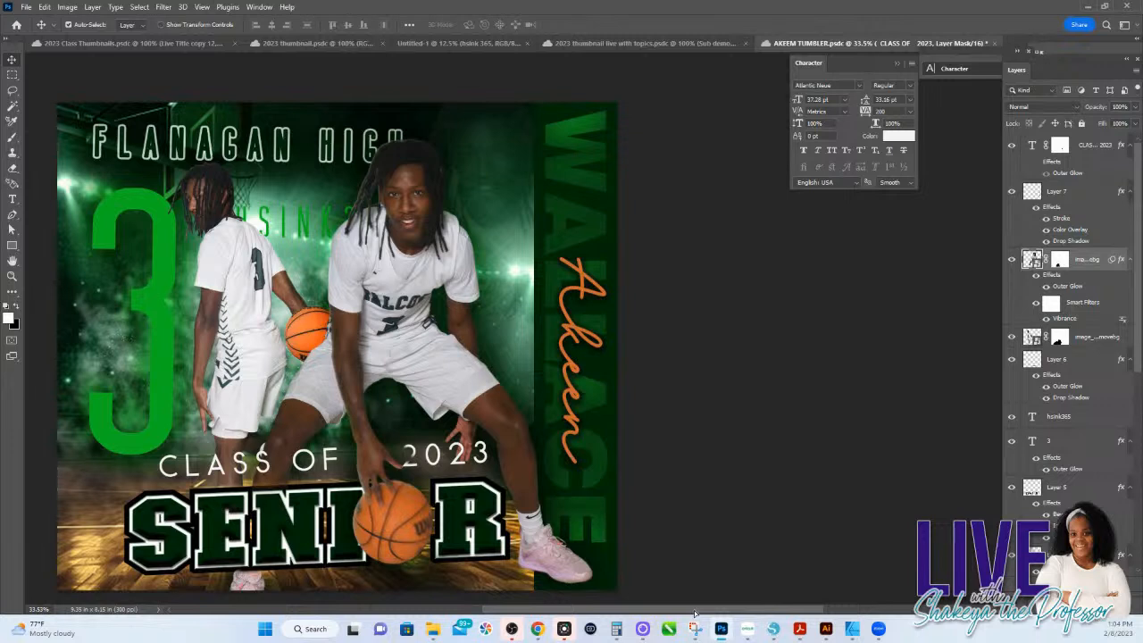
{"action": "left_click", "coordinate": [570, 411]}
{"action": "left_click", "coordinate": [570, 413]}
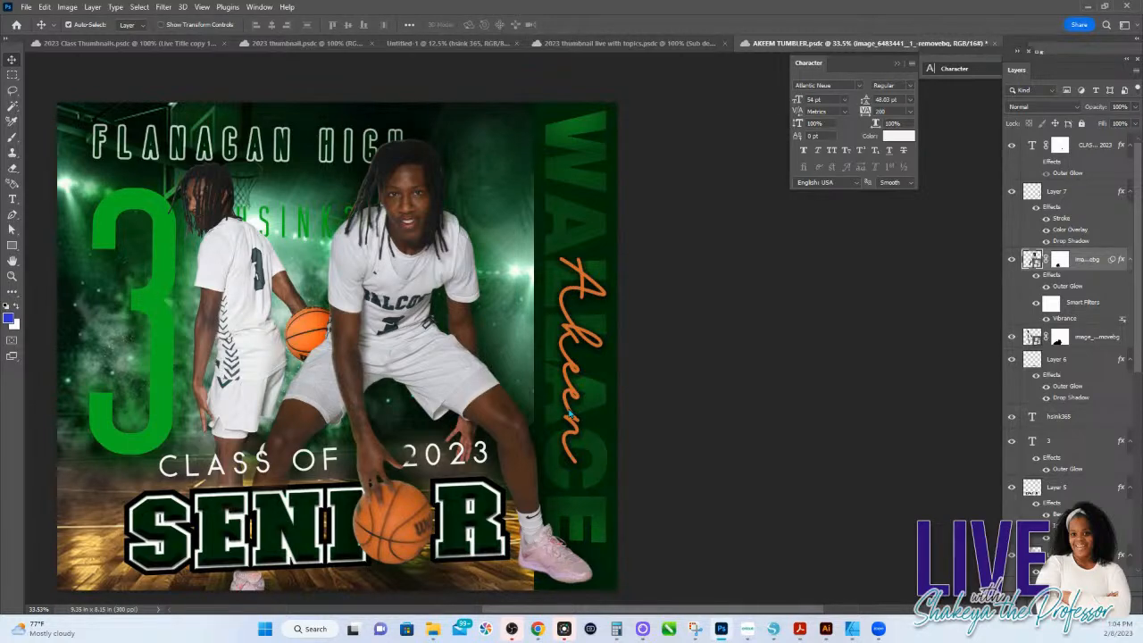
Step: Switch to the 2023 thumbnail document with the sneaker ad variations
{"action": "key", "text": "ctrl+Tab"}
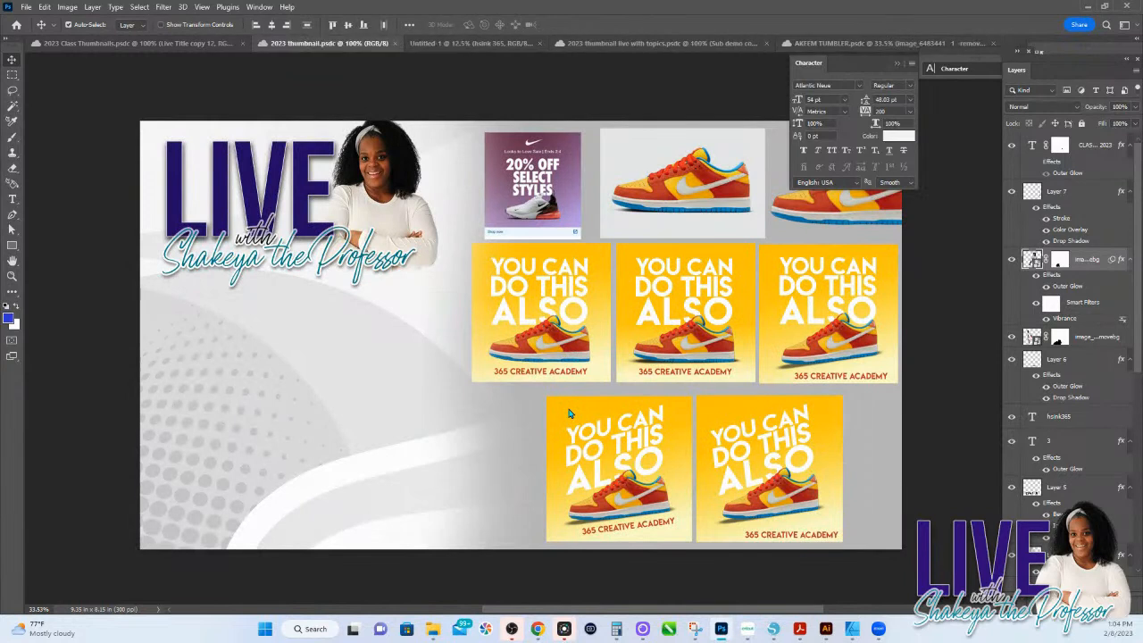